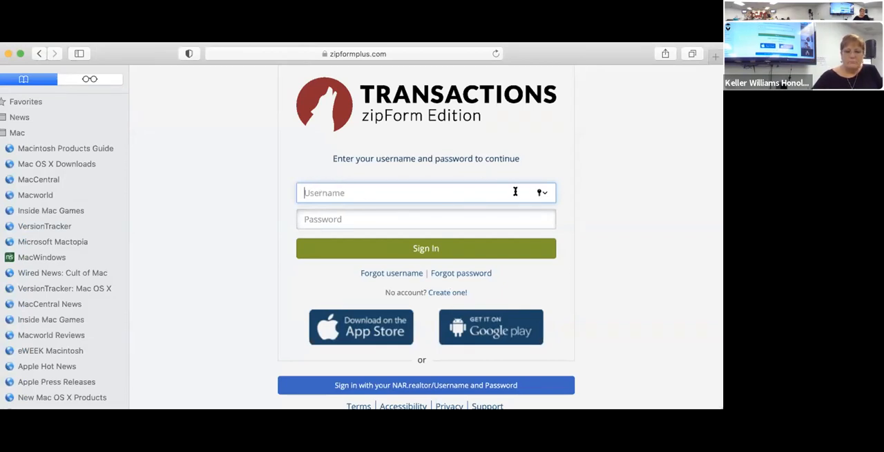
Sign in to the zipForm Edition site with the saved account's username and password.
text(l)
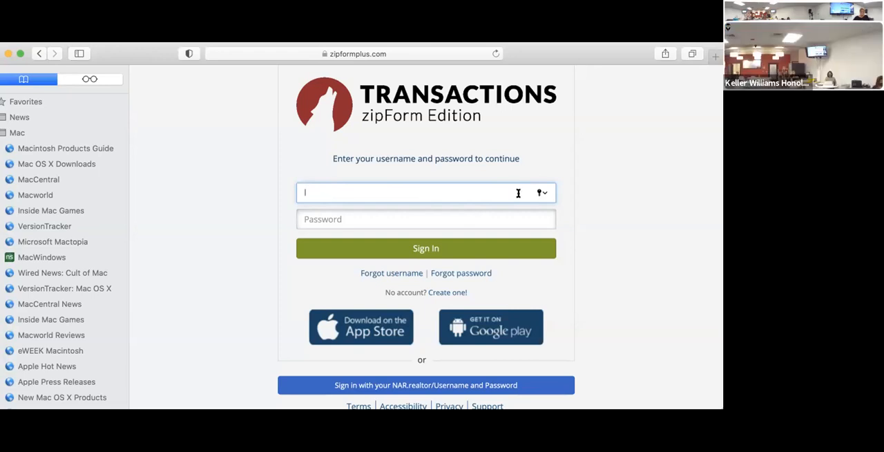
click(541, 193)
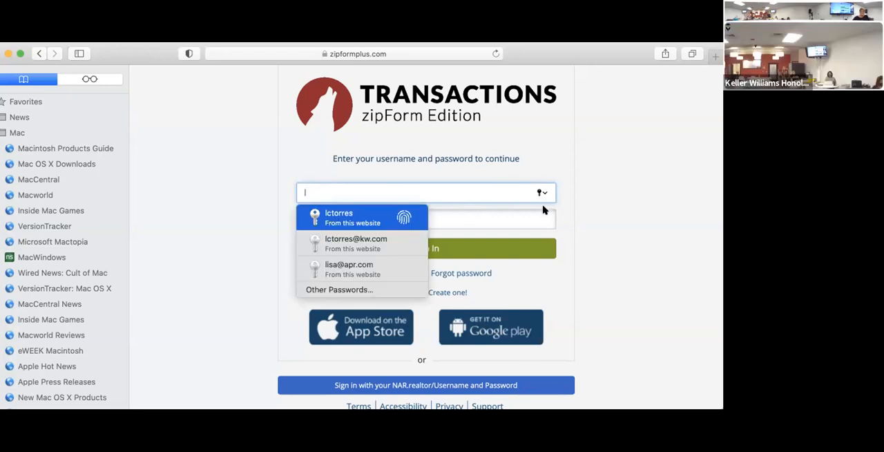
key(Return)
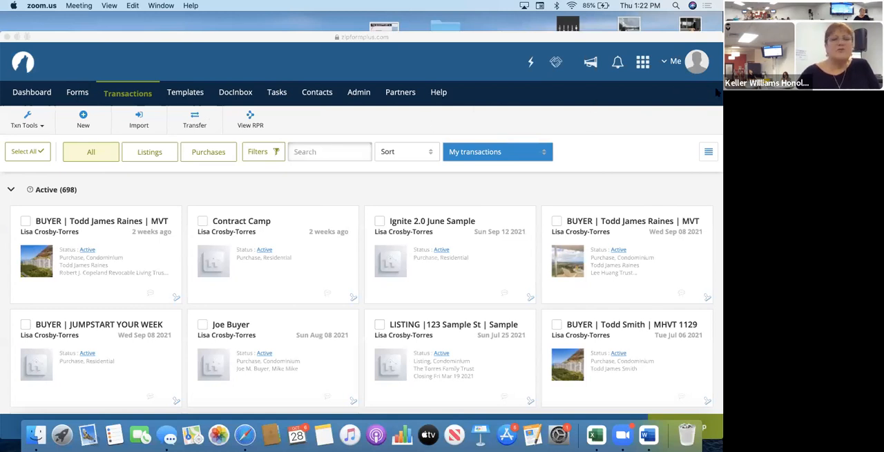
Open the account's Profile & Settings and check the contact and licence fields under My Information.
click(679, 65)
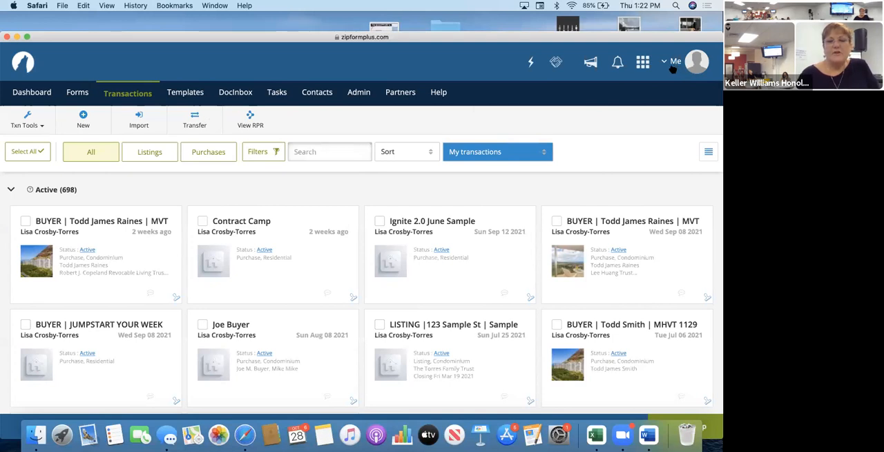
click(688, 67)
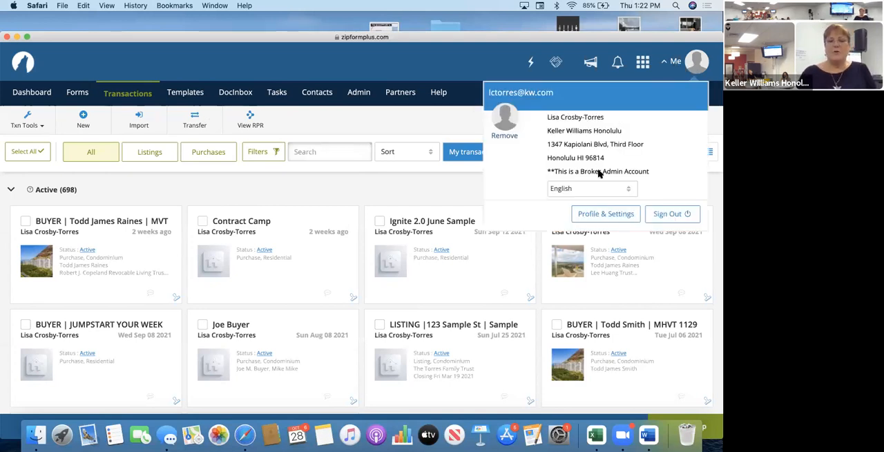
click(599, 217)
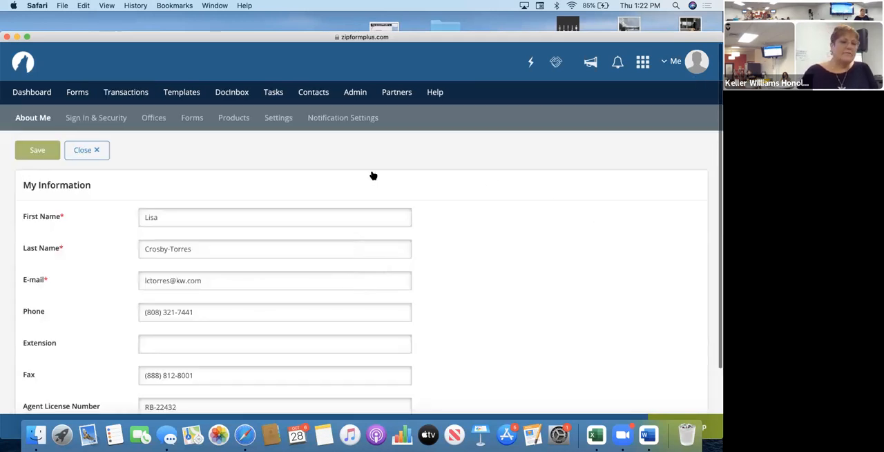
scroll(373, 174, down, 2)
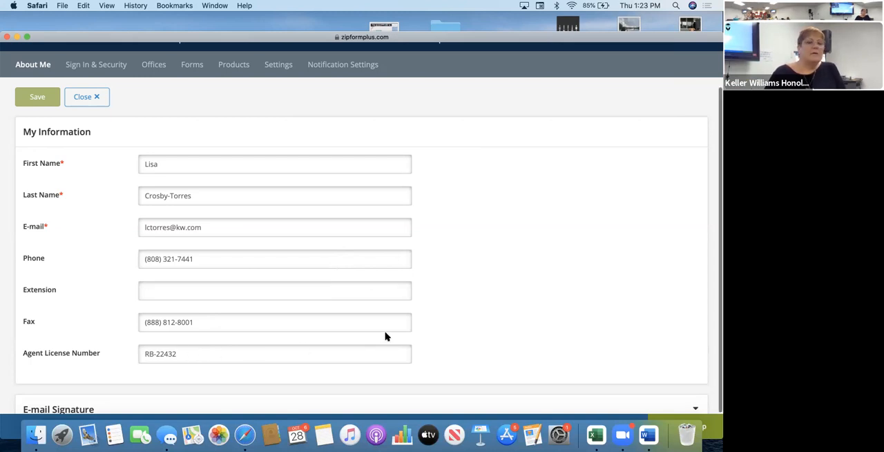
scroll(445, 261, down, 2)
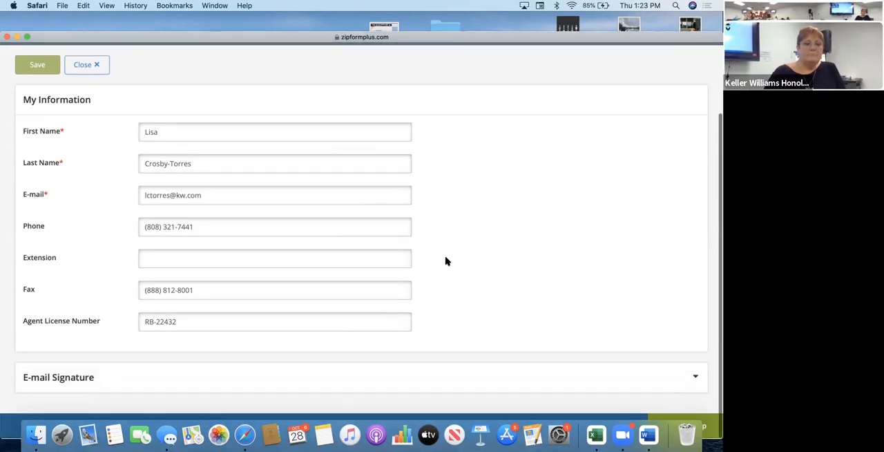
click(32, 82)
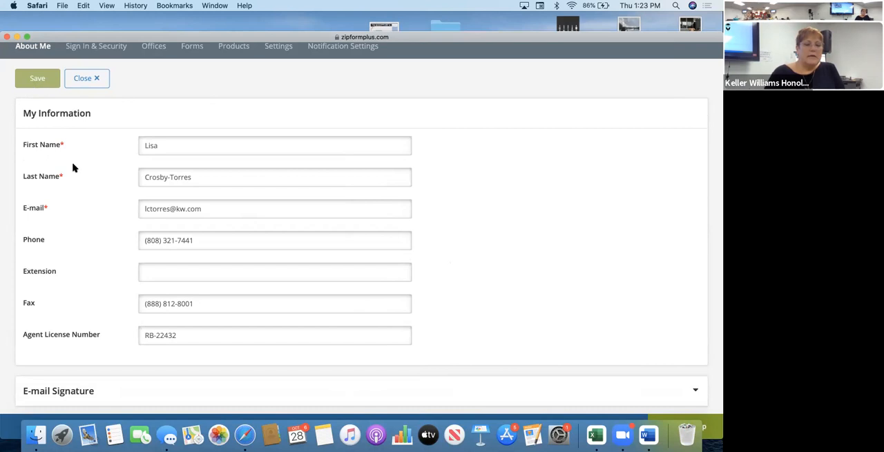
scroll(499, 247, down, 2)
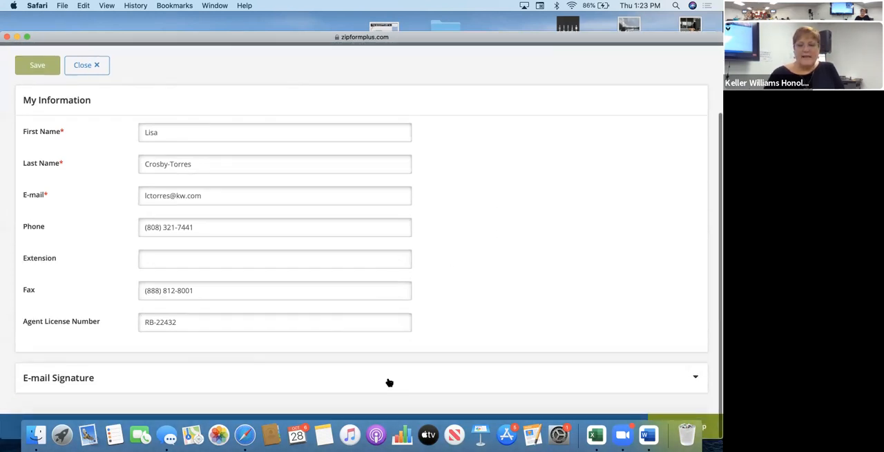
Expand the E-mail Signature section, check its content and save the profile information.
click(695, 380)
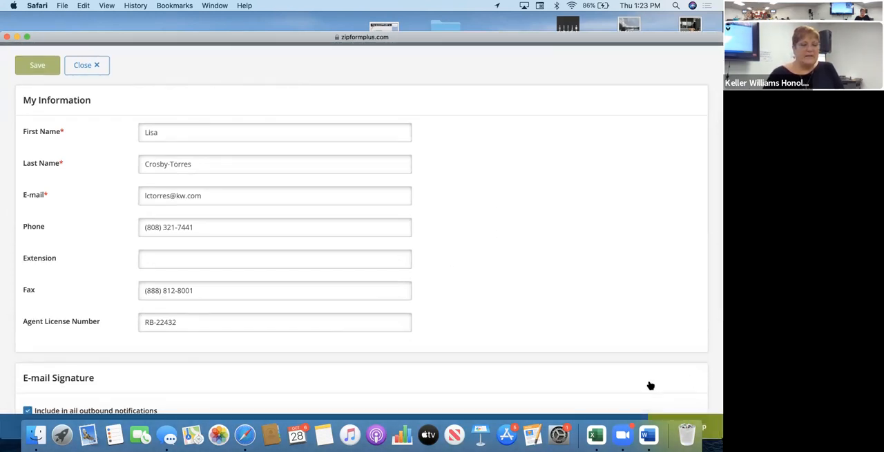
scroll(629, 385, down, 5)
scroll(630, 386, down, 1)
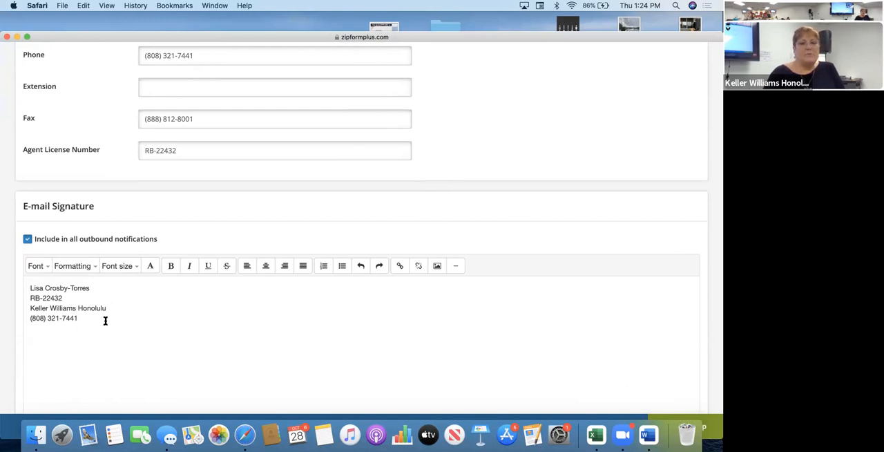
scroll(104, 322, up, 8)
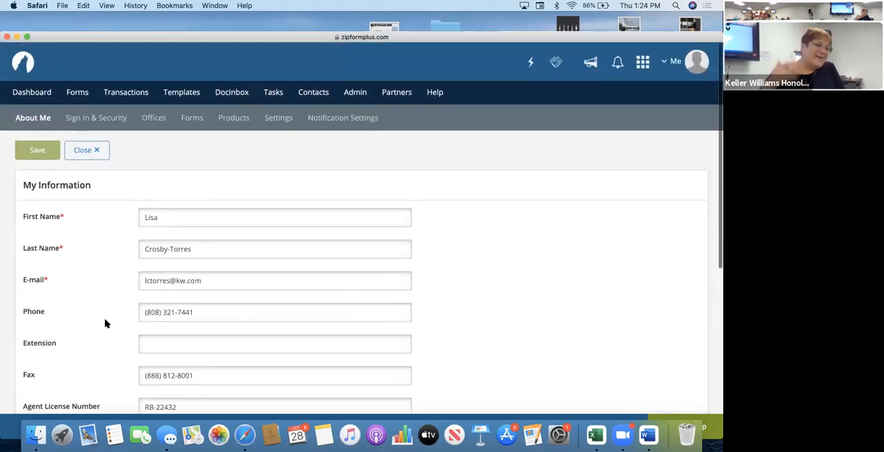
click(39, 153)
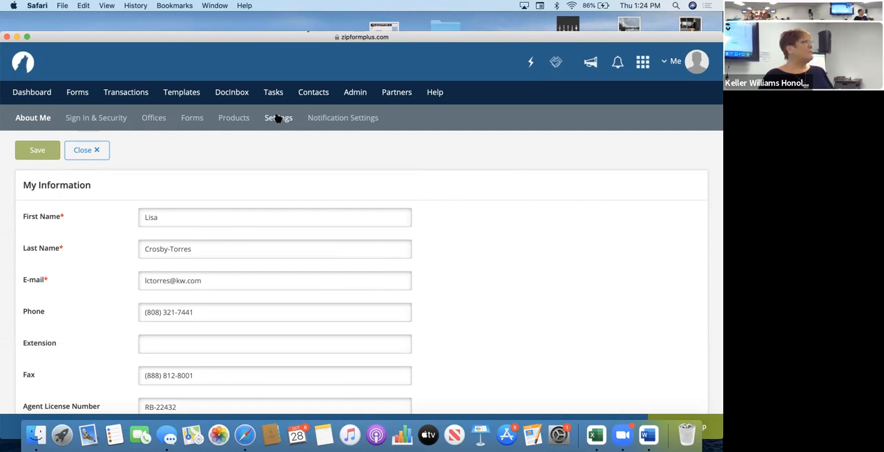
Review the profile's Sign In & Security, Offices, Forms and Products pages, including the form libraries and form colour options.
click(115, 121)
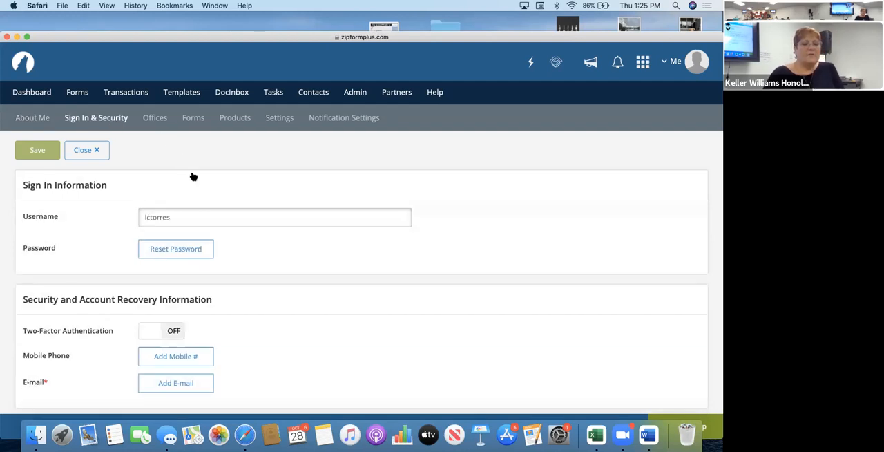
scroll(194, 176, down, 1)
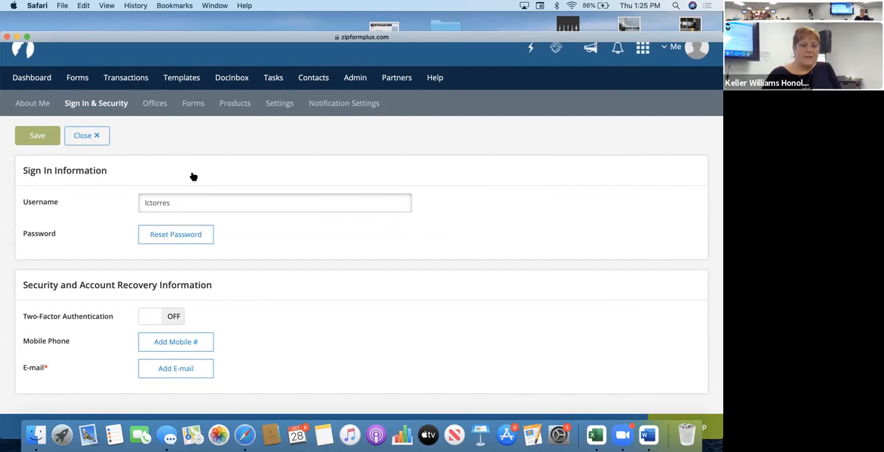
click(160, 105)
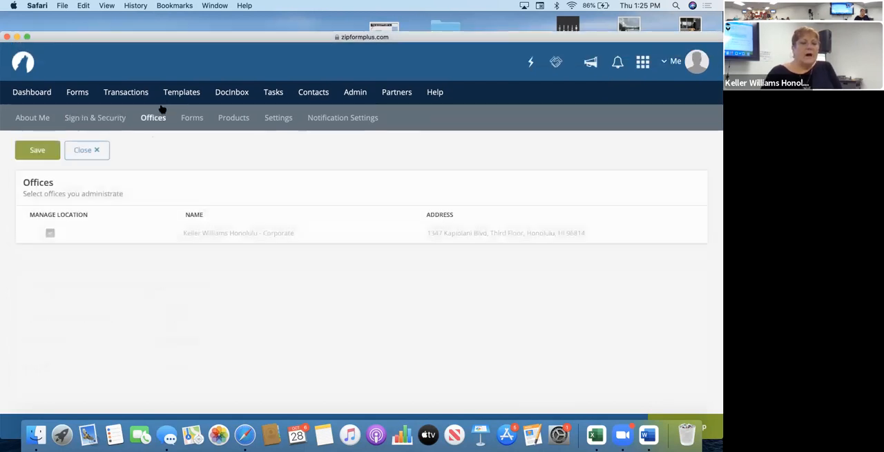
click(193, 119)
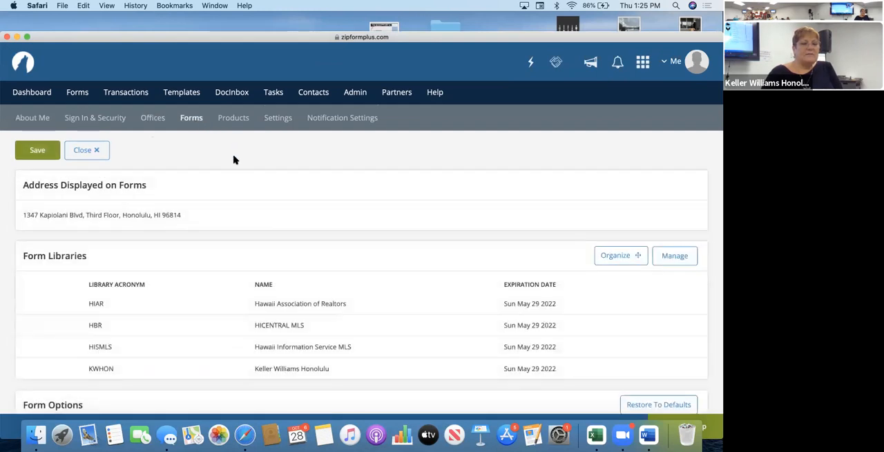
scroll(241, 195, down, 3)
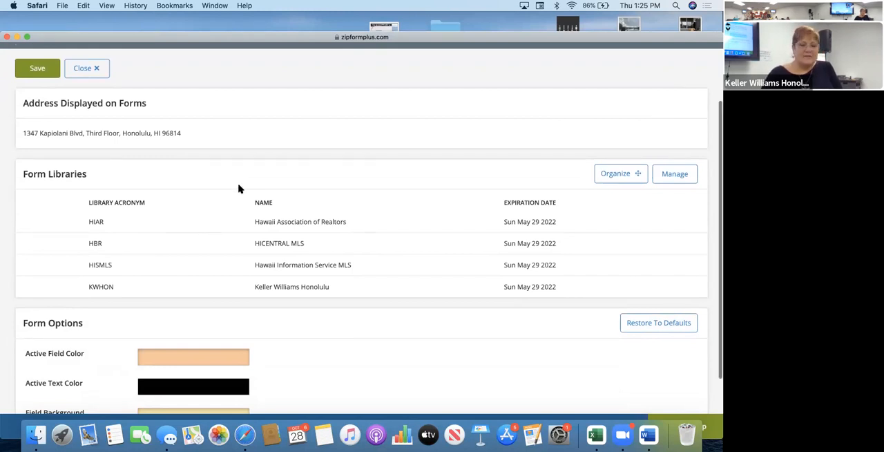
scroll(239, 188, down, 3)
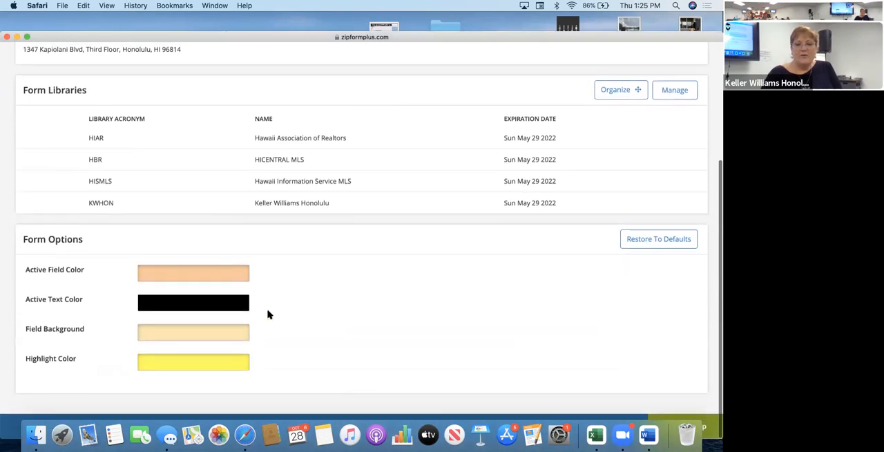
scroll(268, 315, up, 2)
scroll(184, 341, up, 4)
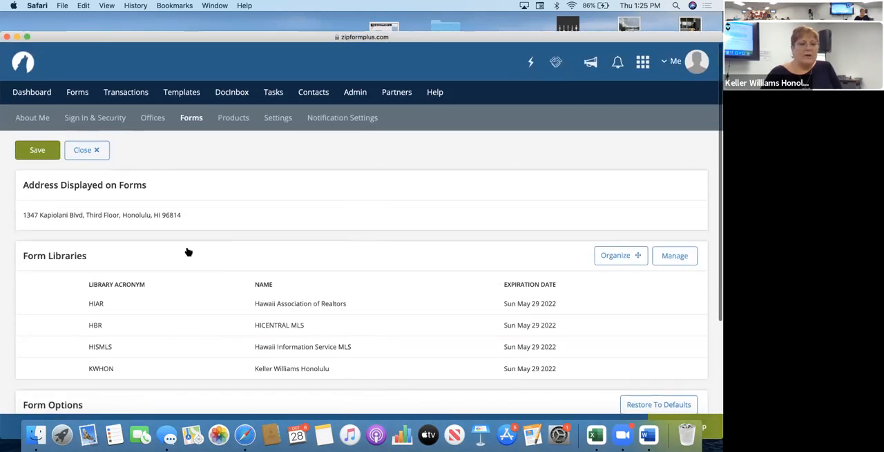
click(234, 123)
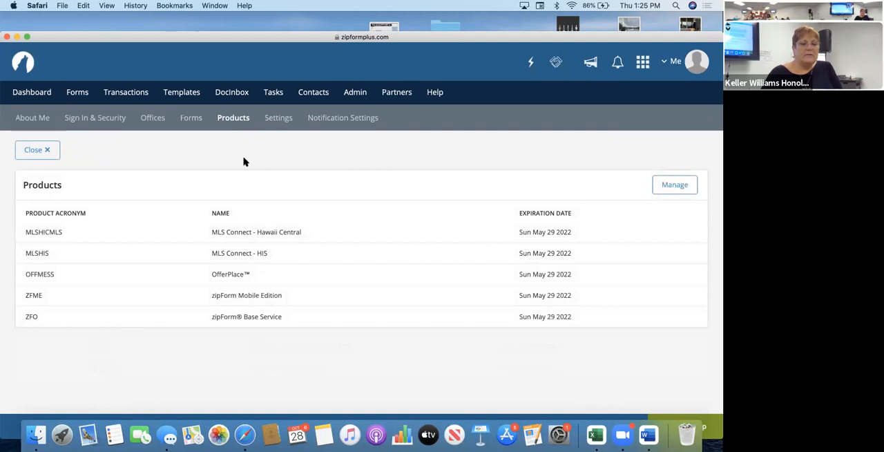
click(279, 122)
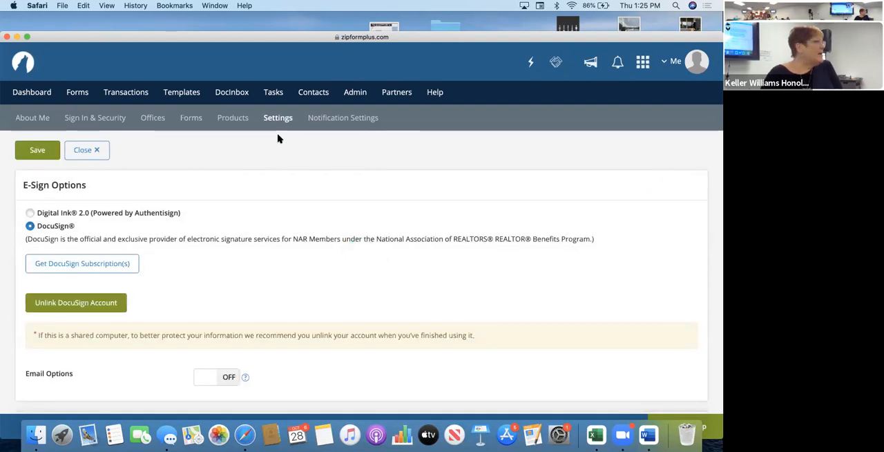
click(243, 121)
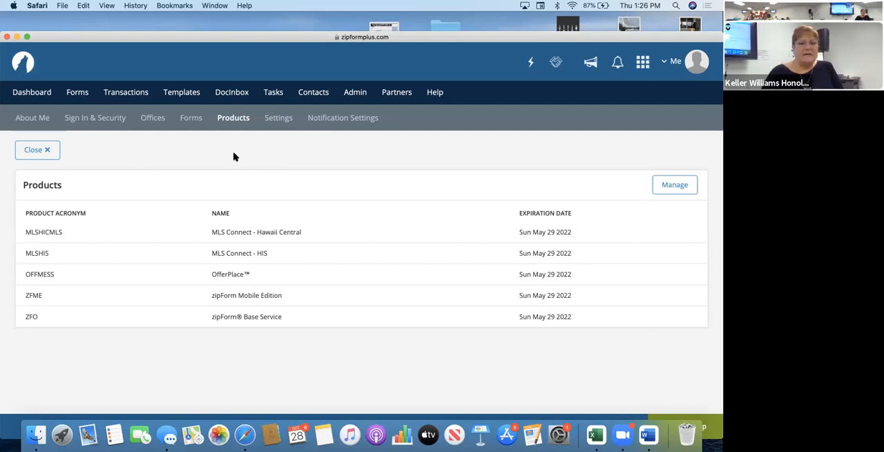
Open the profile's E-Sign Options, save them with DocuSign as the e-sign provider, and unlink the current DocuSign account.
click(280, 118)
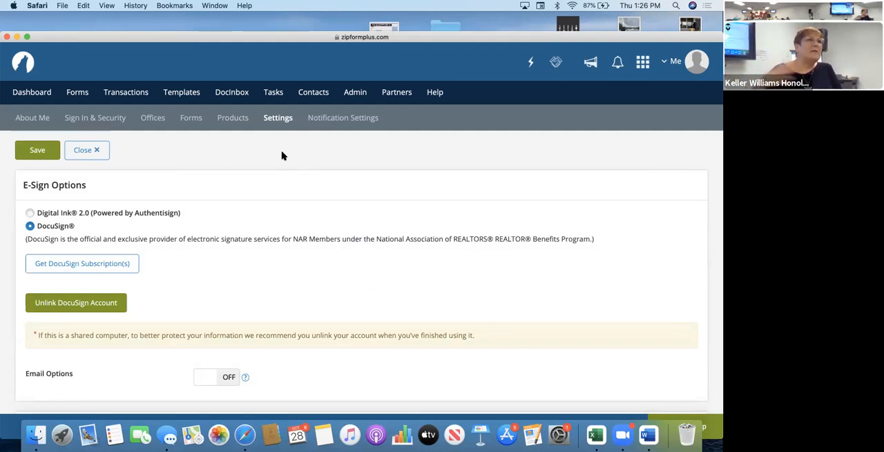
scroll(282, 156, down, 2)
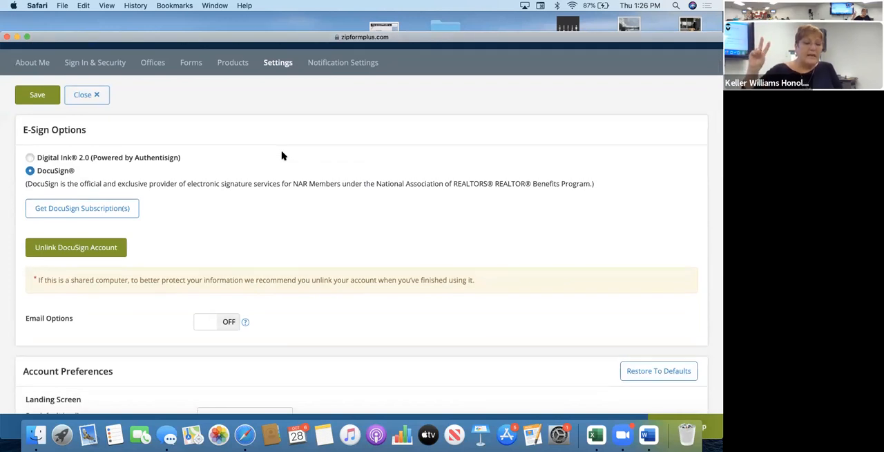
scroll(282, 155, up, 1)
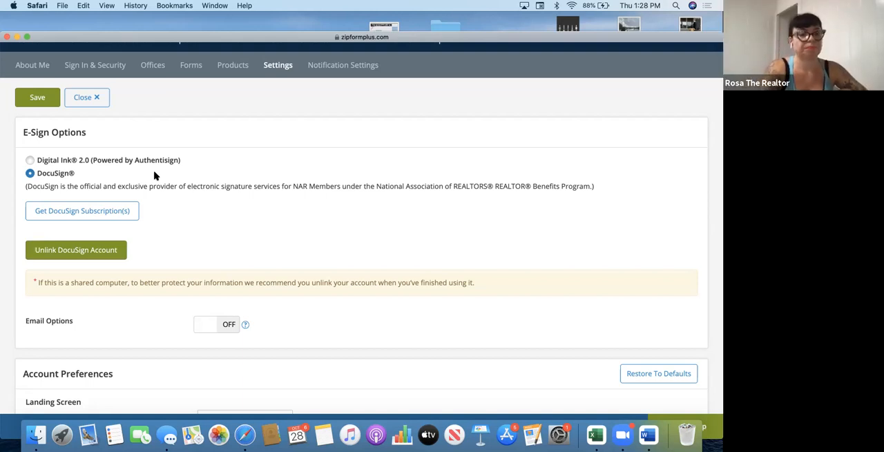
click(34, 99)
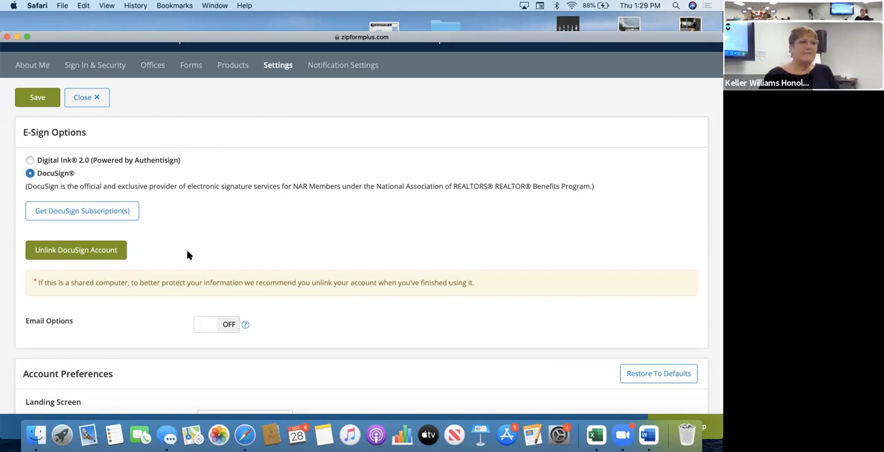
click(119, 250)
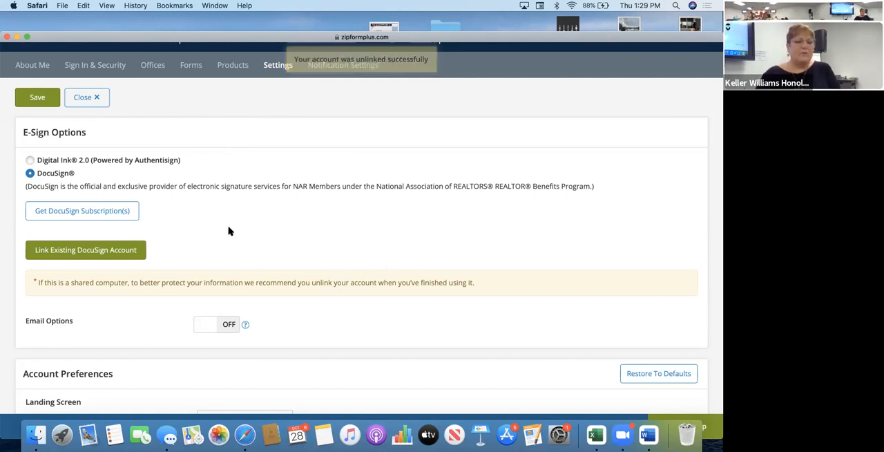
Link the existing DocuSign account by logging in with its saved e-mail and password, and save the settings.
click(112, 253)
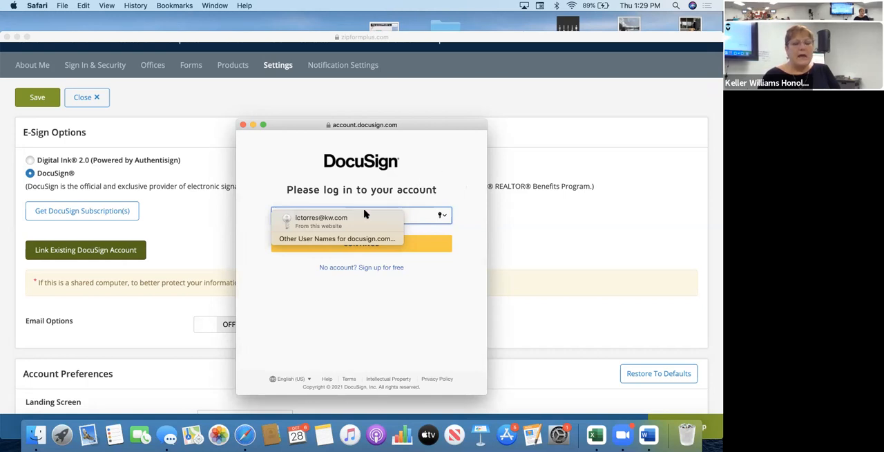
click(325, 220)
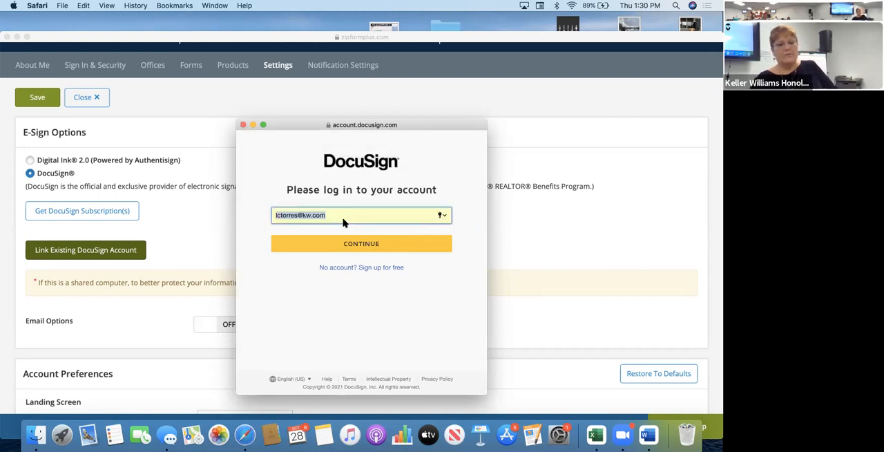
click(339, 244)
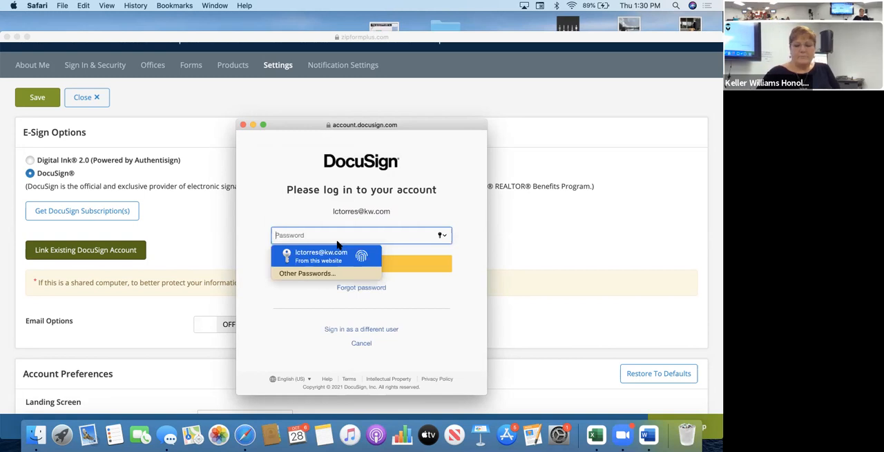
key(Return)
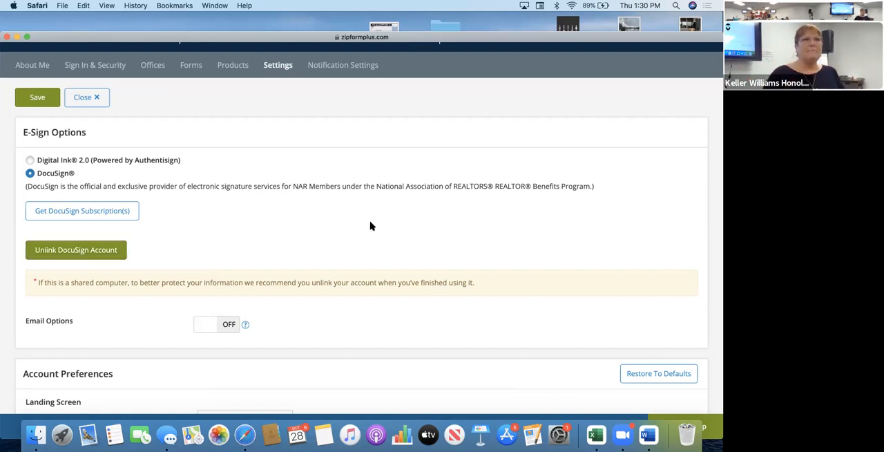
click(38, 97)
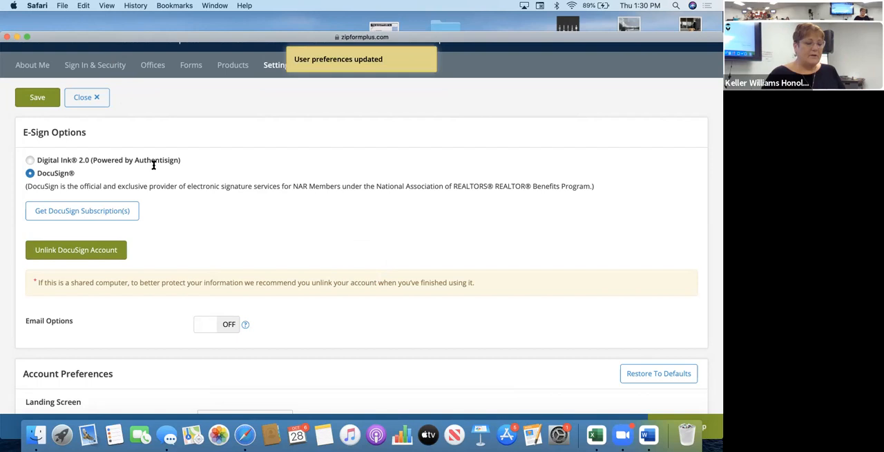
Review the Account Preferences, Zapier, linked accounts, Home Warranty and Title Integrations settings, and save the settings.
scroll(153, 164, down, 3)
scroll(154, 164, down, 8)
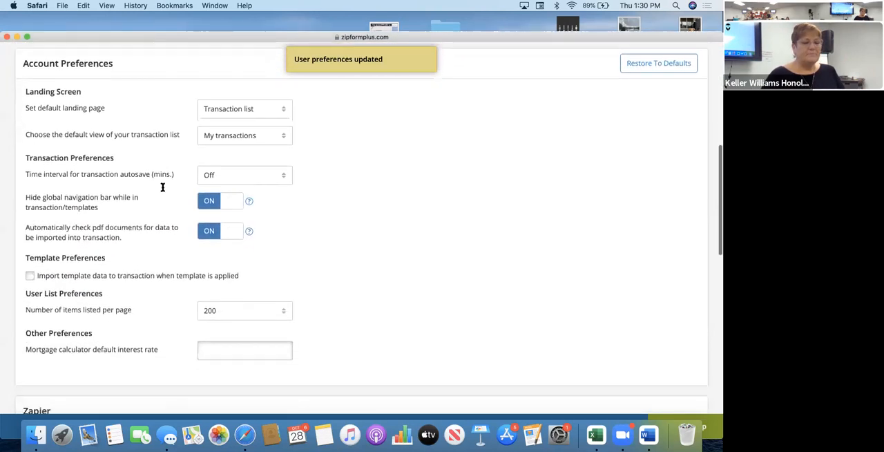
scroll(162, 187, down, 11)
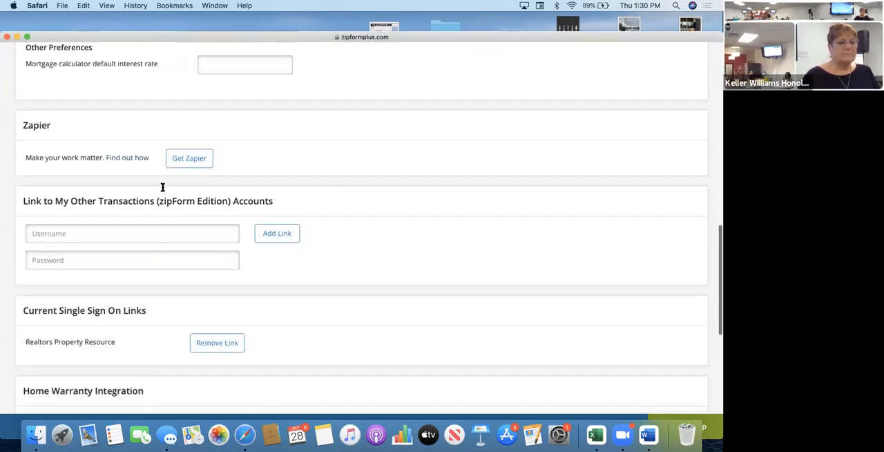
scroll(163, 188, down, 1)
scroll(162, 187, up, 2)
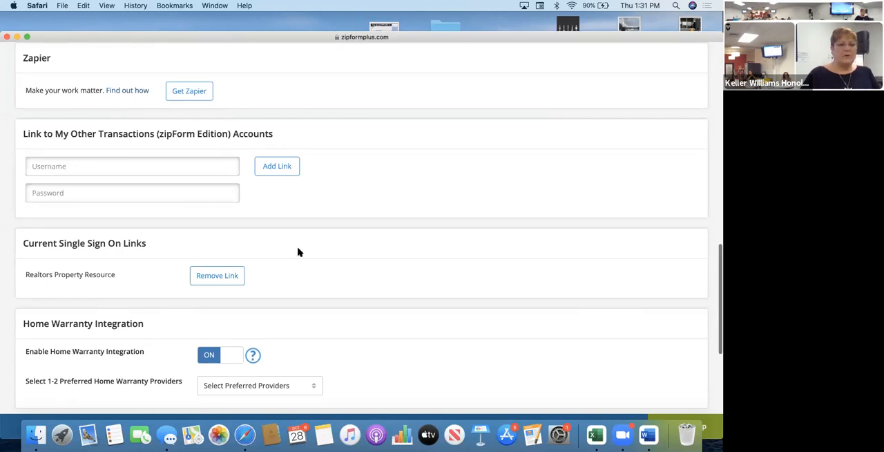
scroll(298, 252, down, 2)
scroll(303, 221, down, 1)
scroll(303, 221, up, 1)
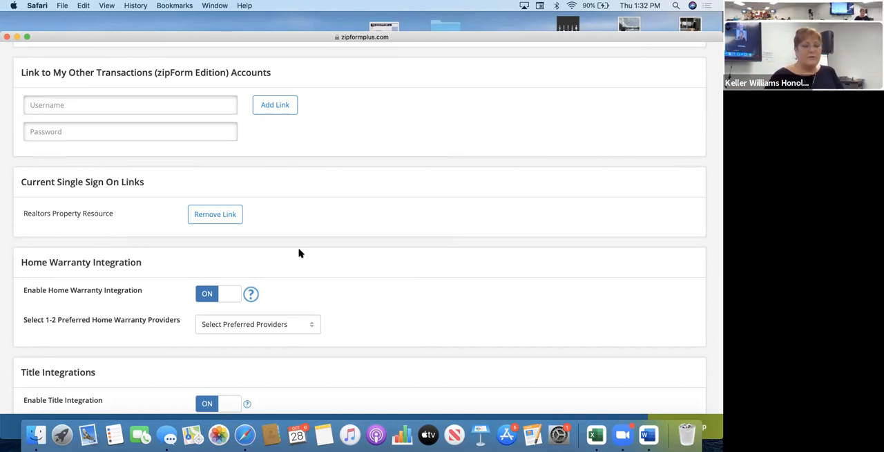
scroll(299, 252, down, 5)
scroll(298, 251, up, 15)
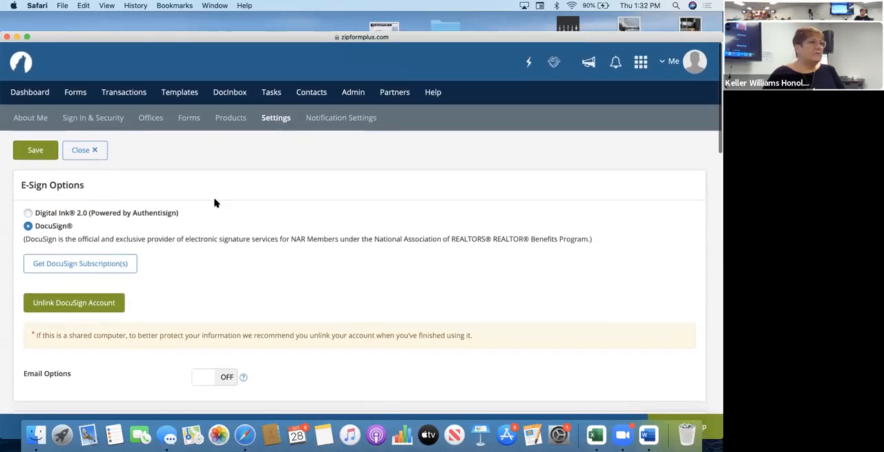
click(36, 150)
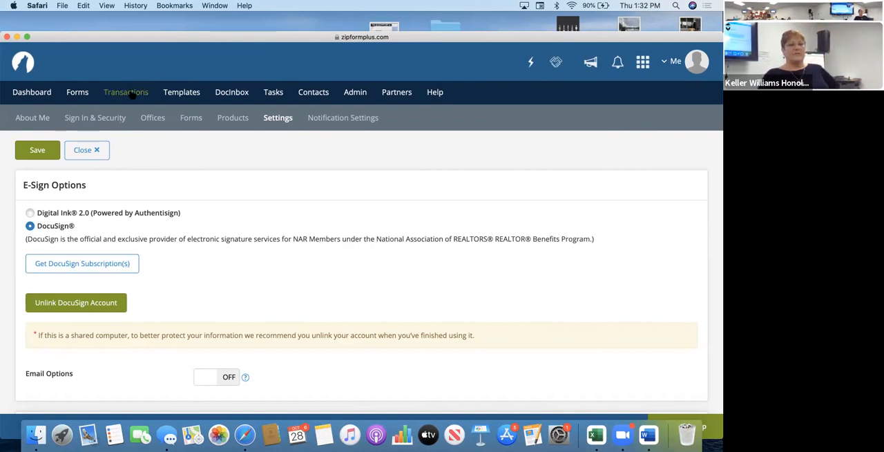
Open the transactions list and start a new transaction of type New Purchase or Offer.
click(127, 92)
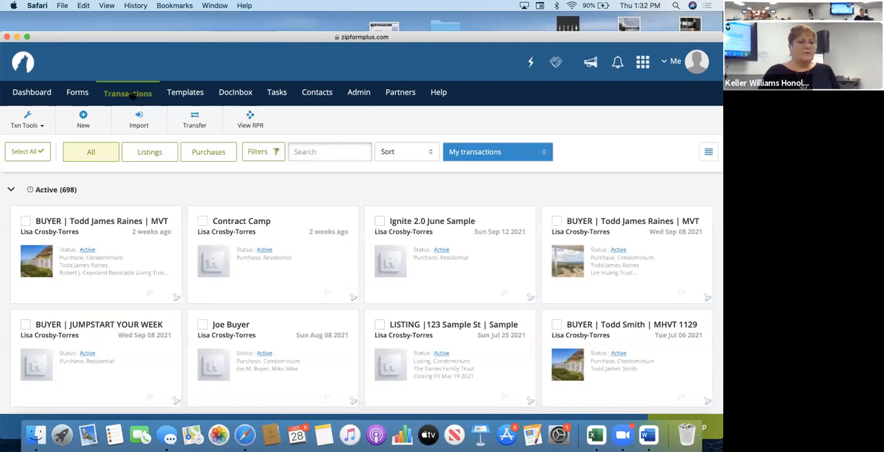
click(83, 121)
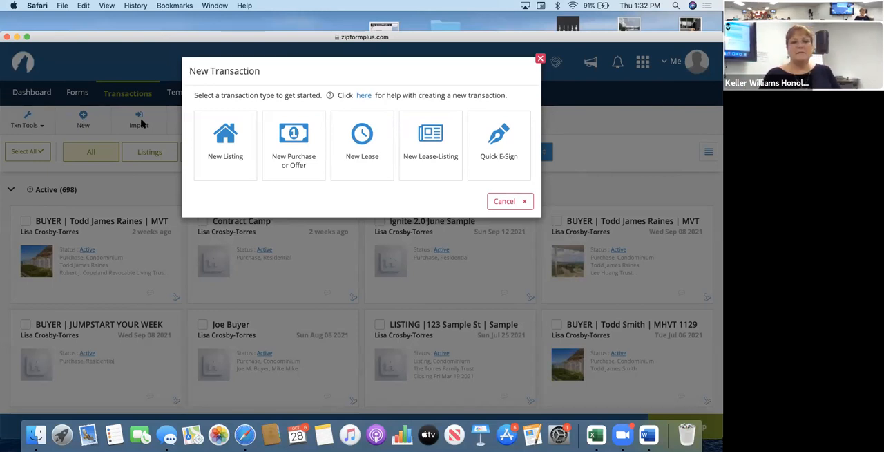
click(298, 134)
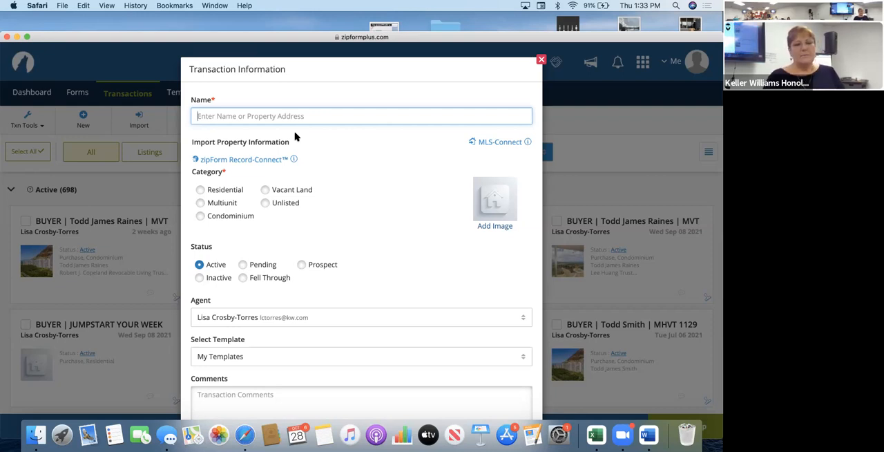
Name the transaction with BUYER, the buyers' full names and the property's street address, separated by vertical bars, and set its category to Residential.
text(BUYER |)
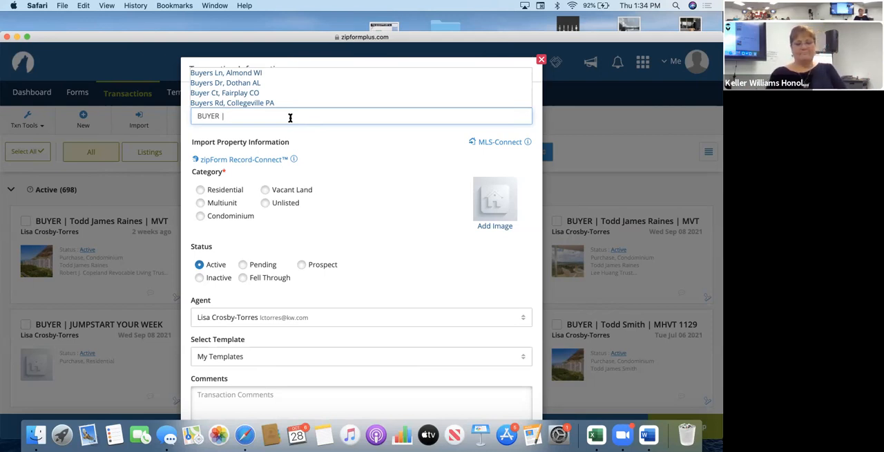
text(John an)
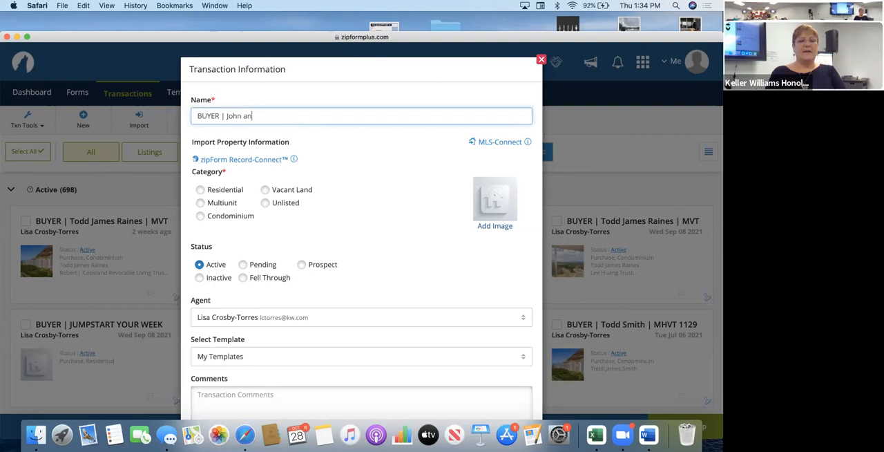
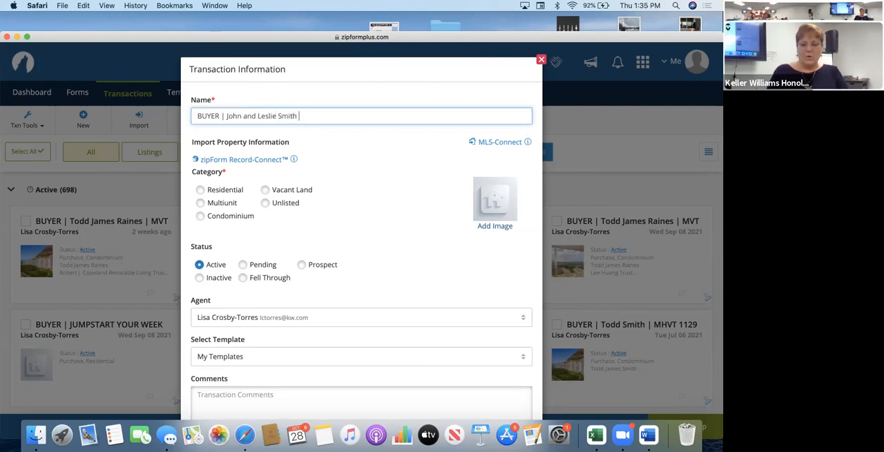
text( |b)
text(n)
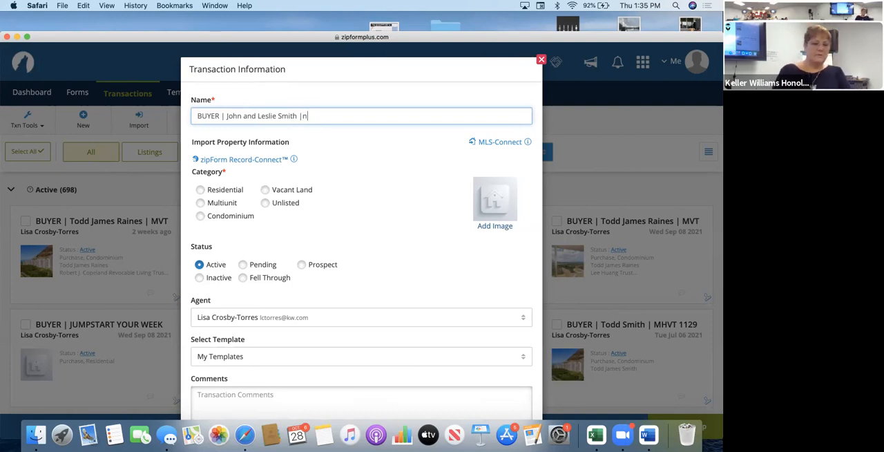
key(BackSpace)
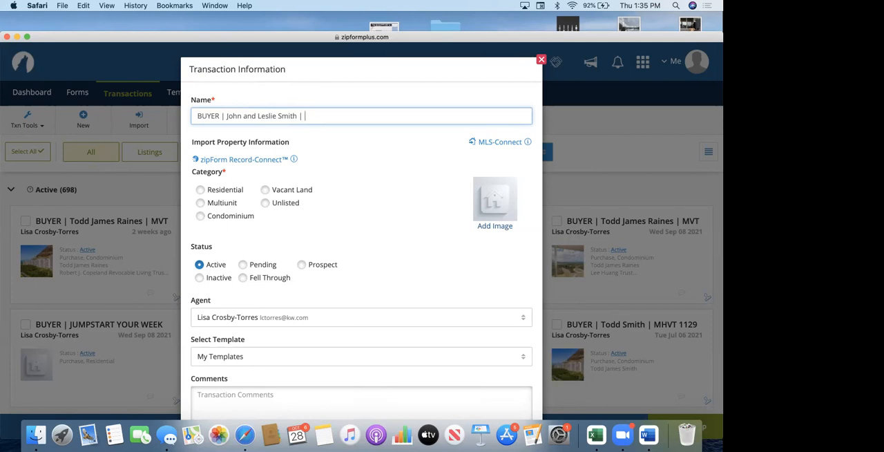
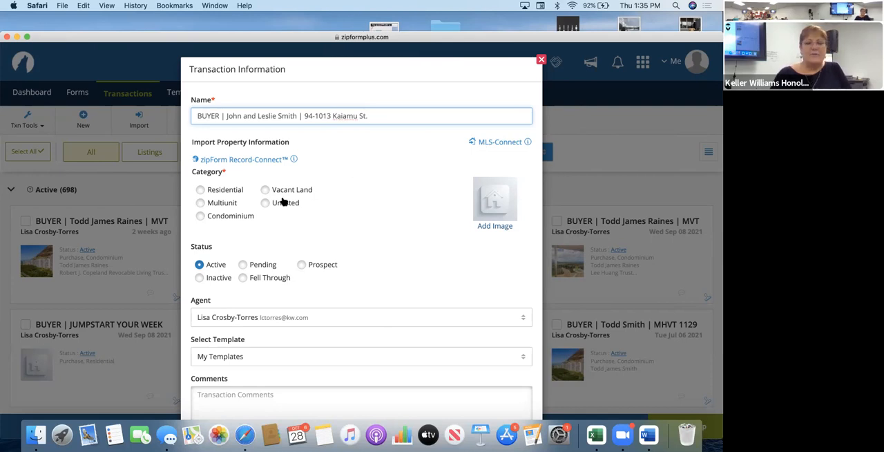
click(201, 190)
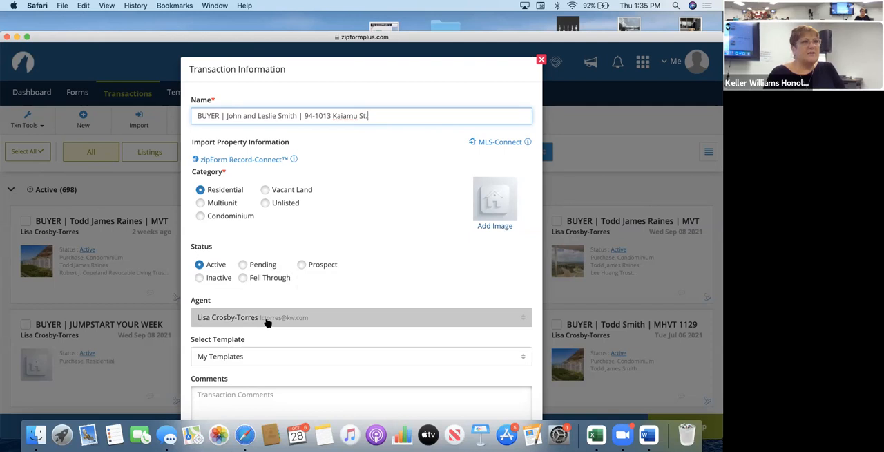
Find the Residential listing with MLS Listing ID 202126798 in HICMLS through MLS-Connect, including the property photo.
click(486, 146)
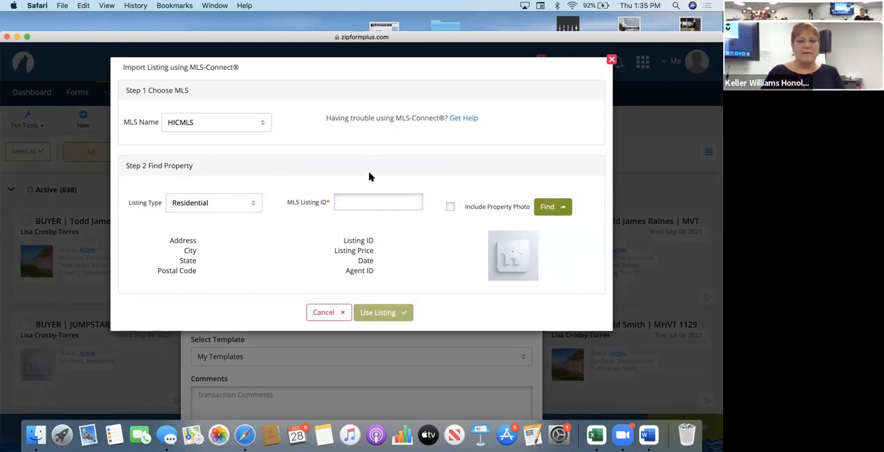
click(185, 206)
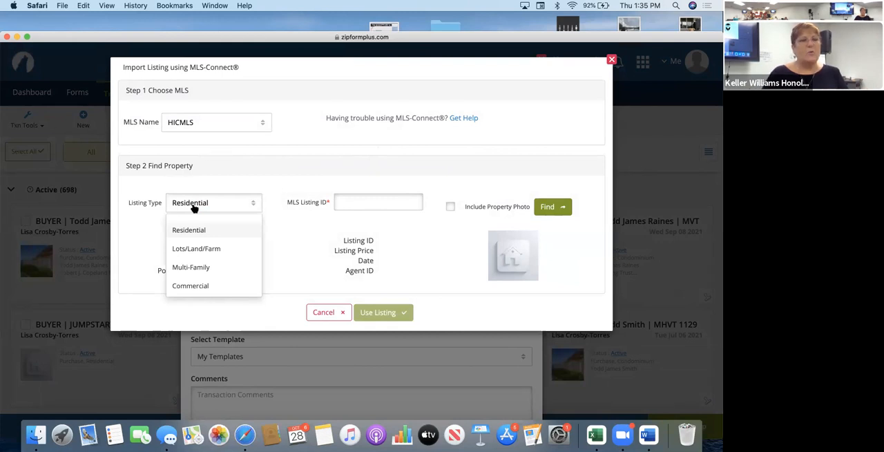
click(194, 207)
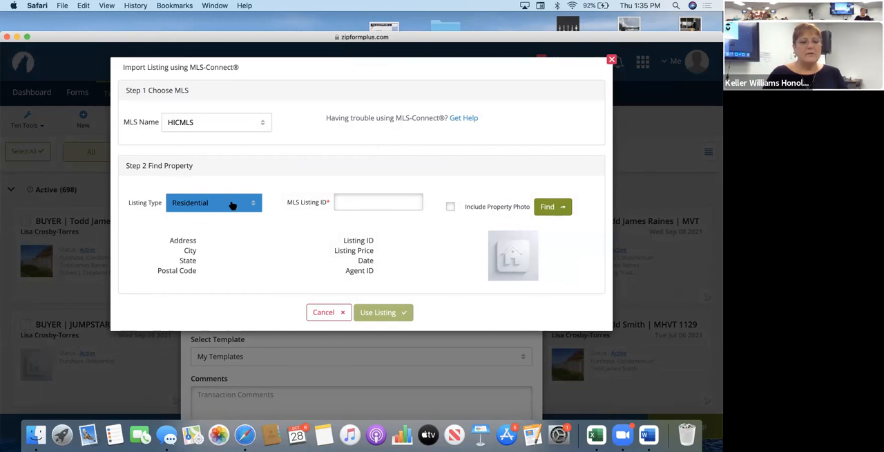
click(346, 203)
text(2021)
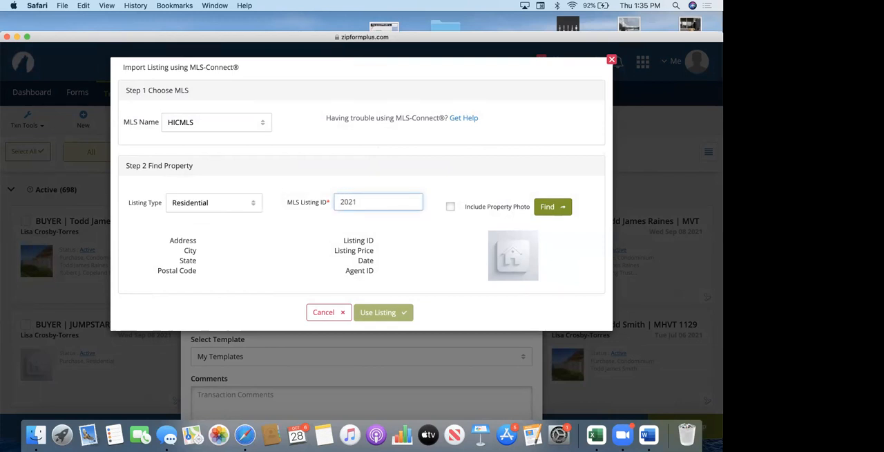
text(26798)
click(451, 207)
click(548, 209)
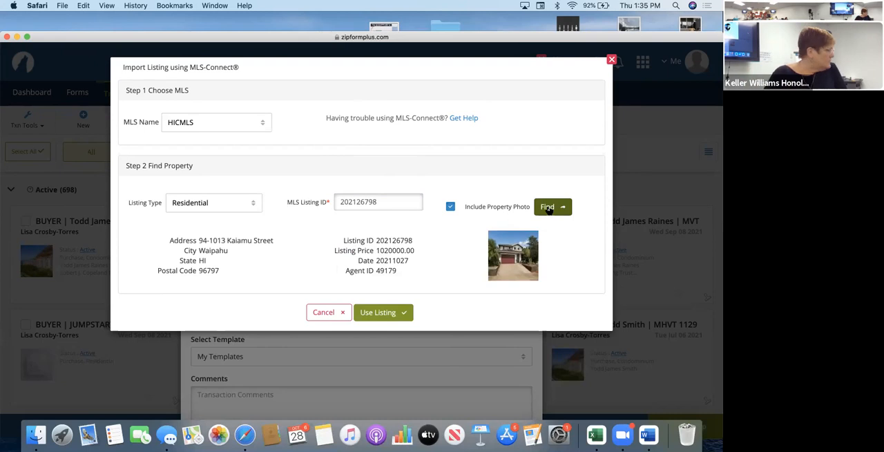
Use the found listing for the transaction and save the transaction information.
click(385, 314)
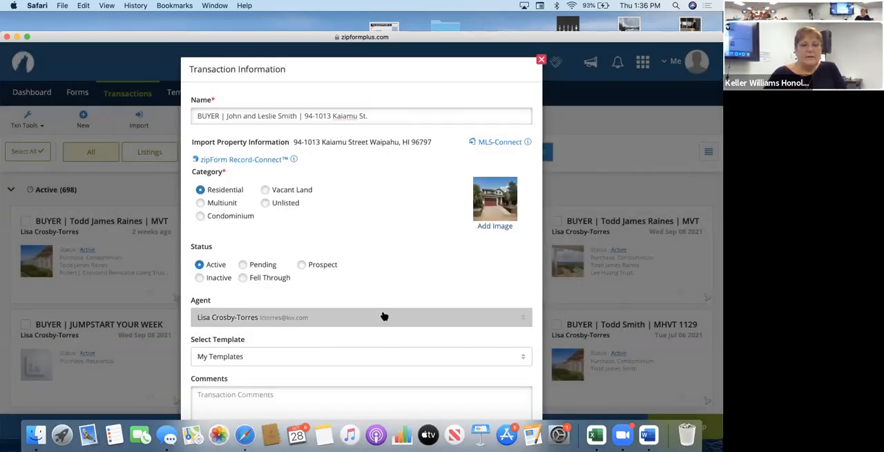
scroll(384, 316, down, 2)
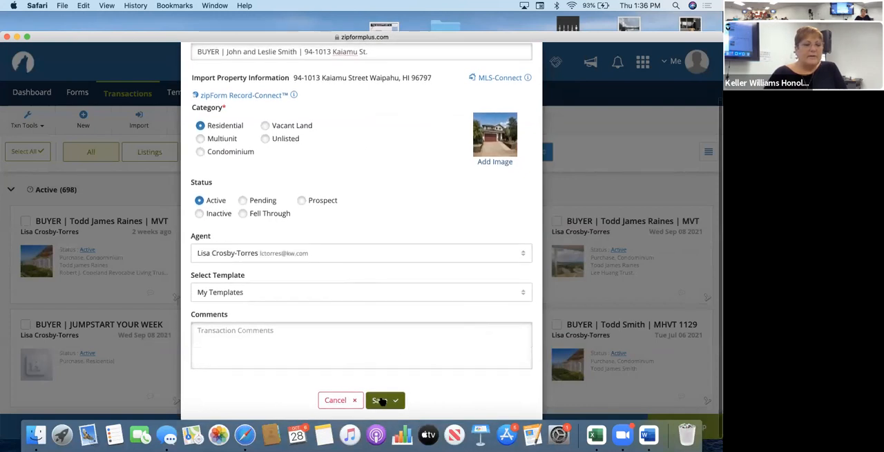
click(382, 401)
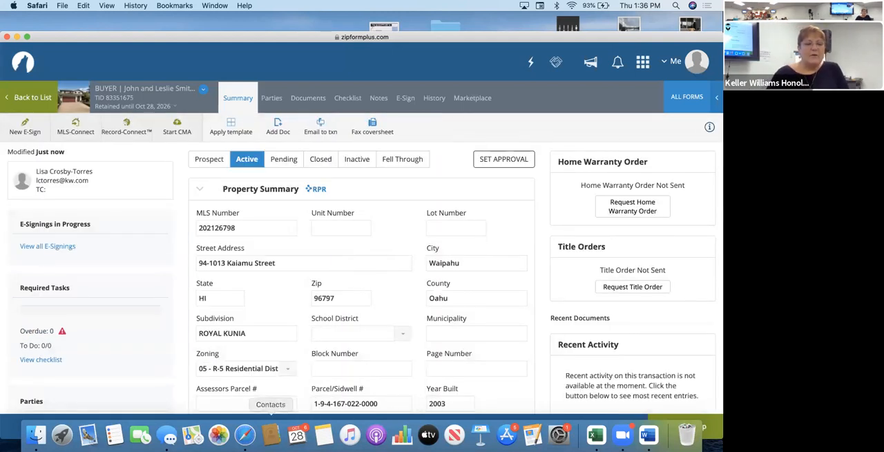
Review the imported property summary of the new transaction and open its list of parties.
scroll(285, 303, down, 5)
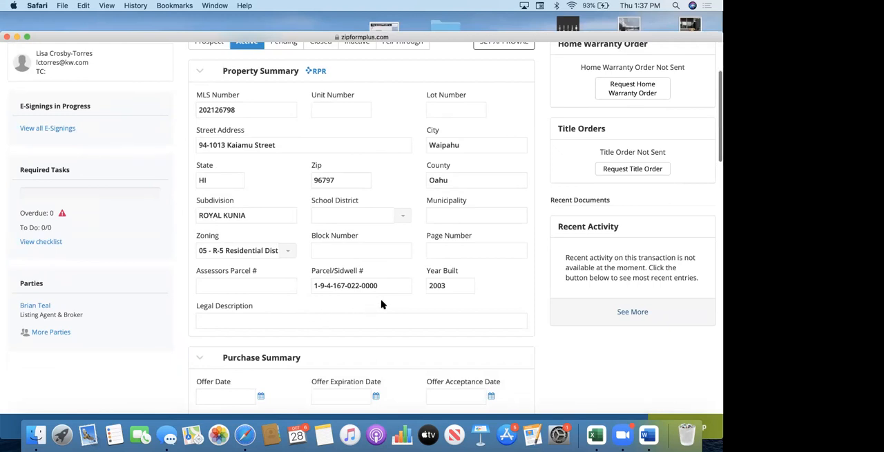
scroll(376, 316, up, 1)
scroll(376, 321, down, 1)
scroll(374, 323, up, 5)
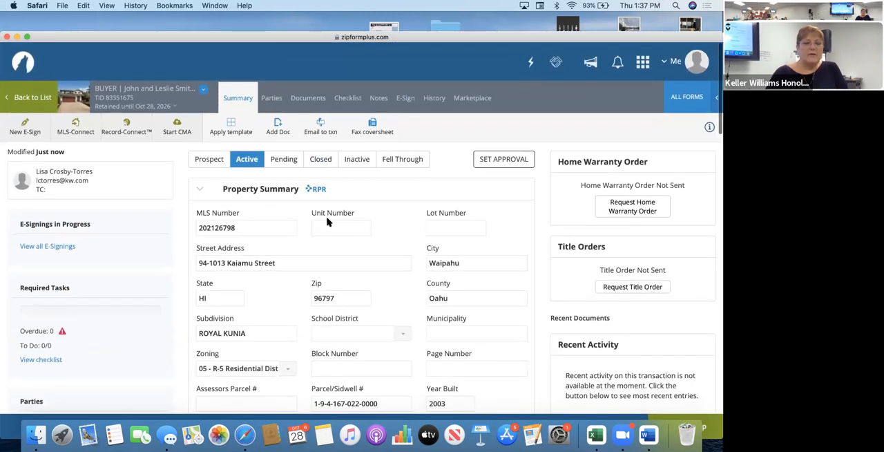
click(276, 102)
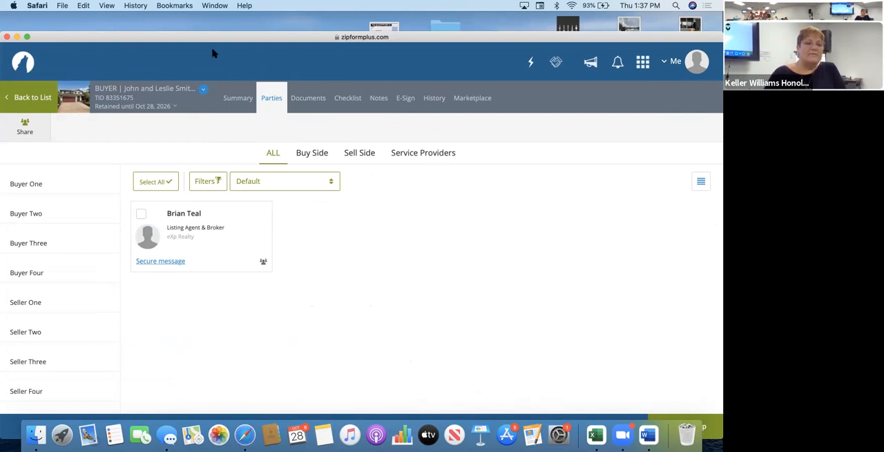
Open the Listing Agent & Broker party and enter the agent's license number with an RS- prefix.
click(190, 216)
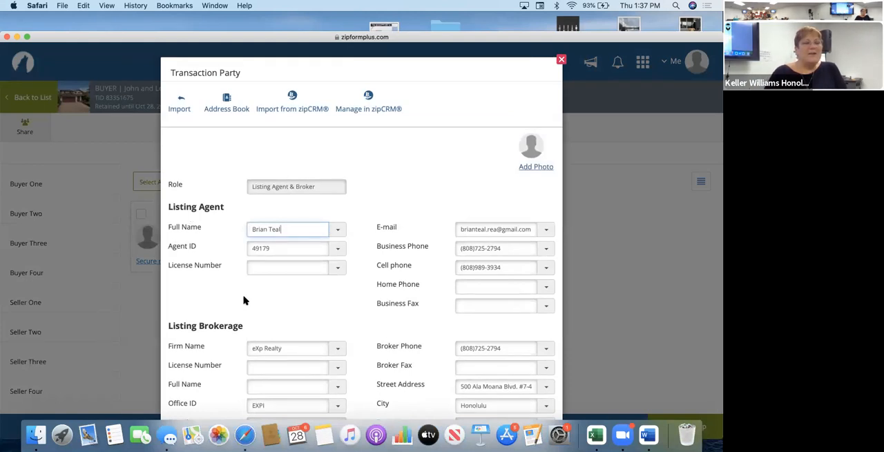
scroll(251, 302, down, 1)
scroll(251, 302, down, 1)
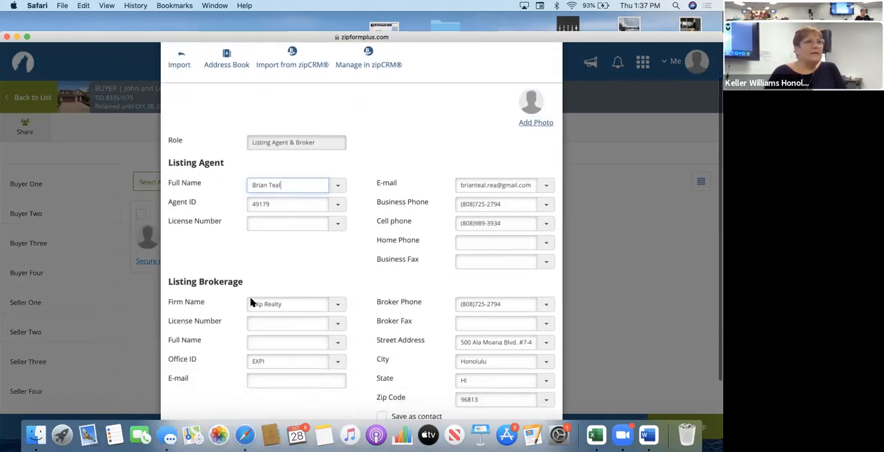
click(265, 226)
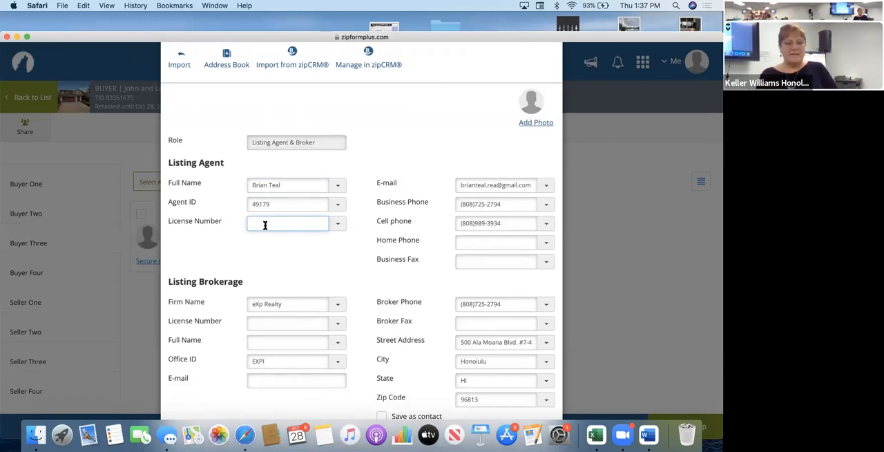
text(RS-)
text(12345)
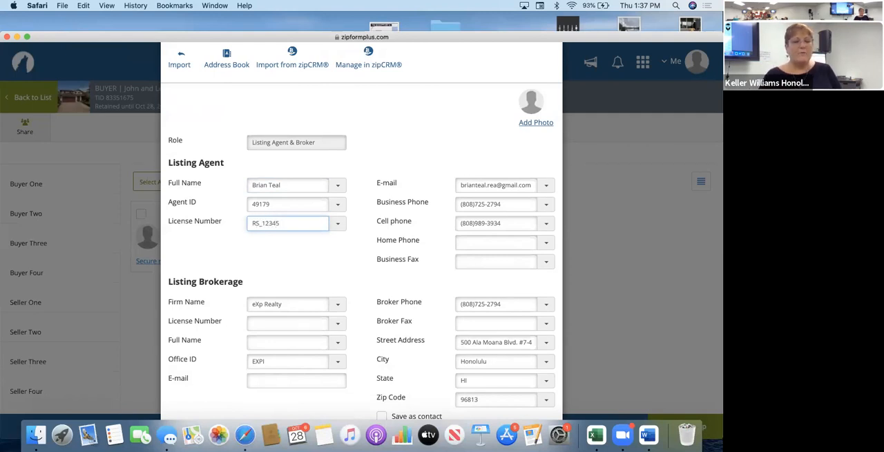
click(261, 222)
key(BackSpace)
text(-12345)
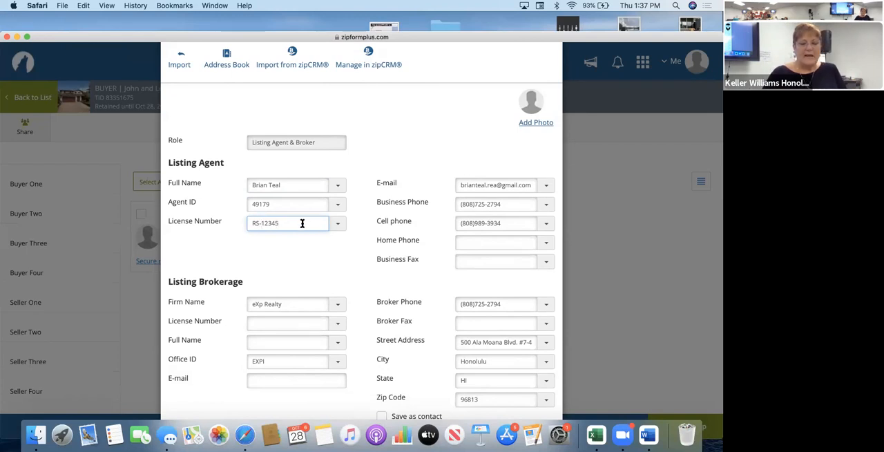
text(/)
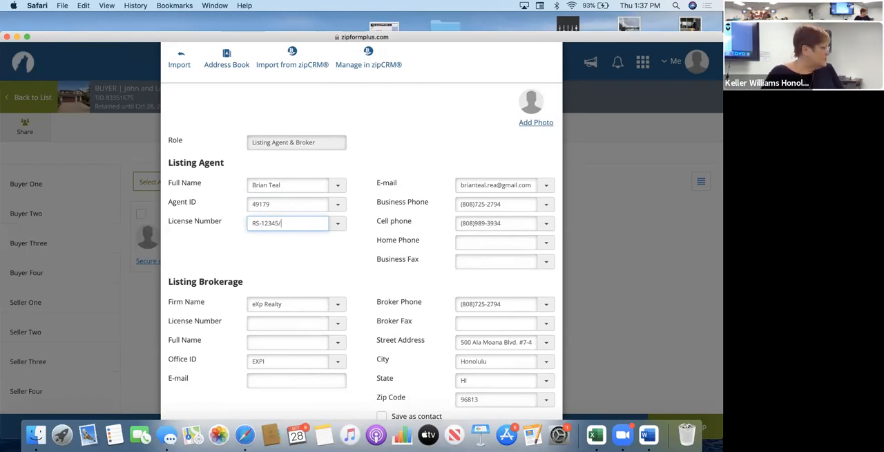
text(RB)
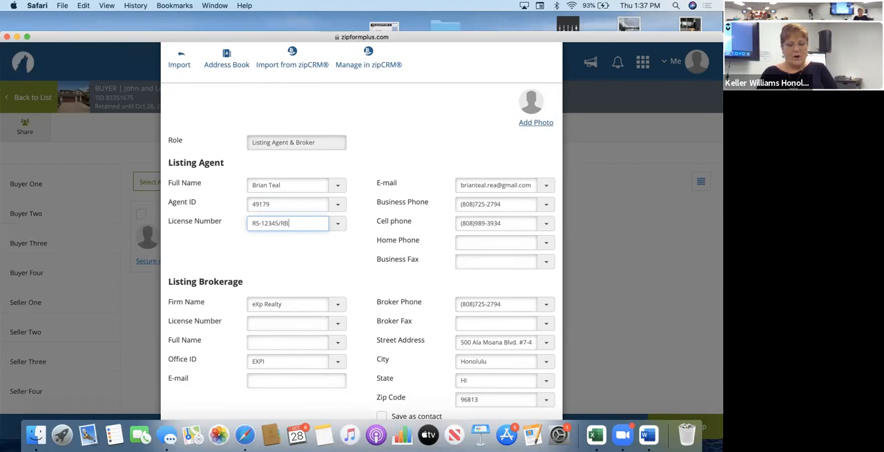
text(-12345)
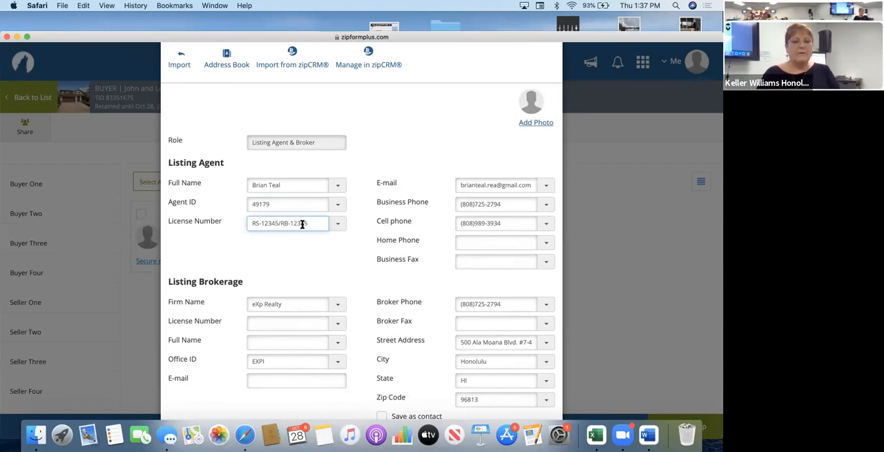
Append a second RB- license number and a second agent ID to the listing agent's details, each separated by a slash.
click(286, 204)
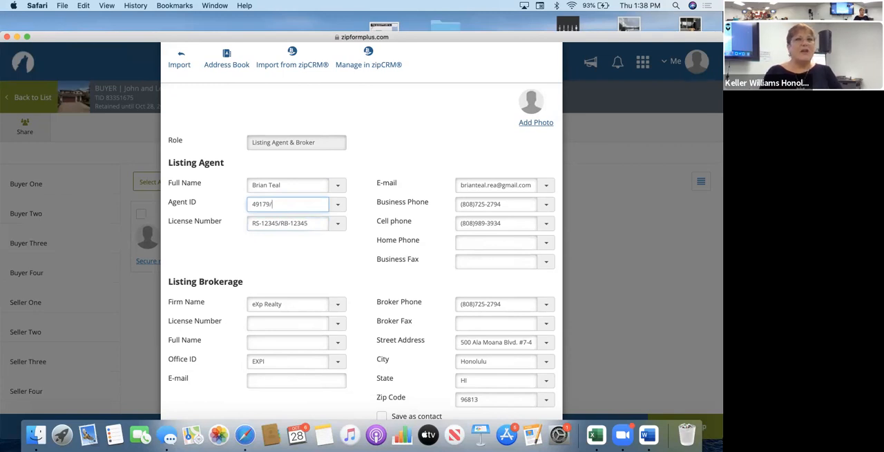
text(/55555)
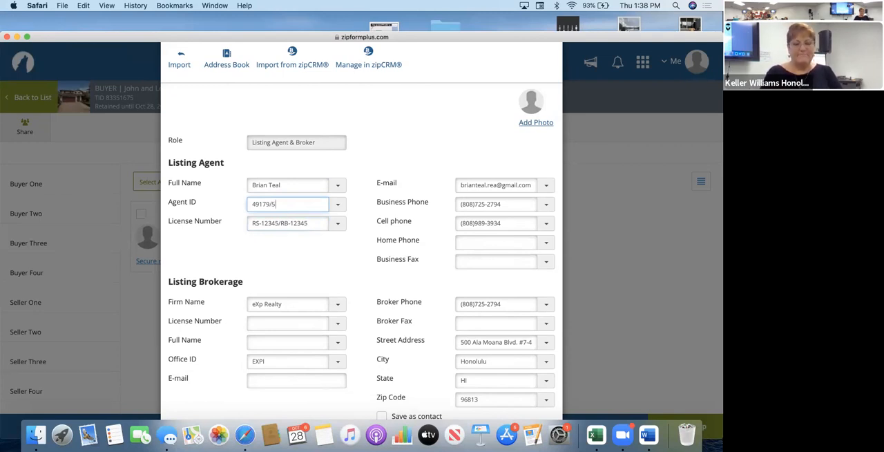
Append the second listing agent's full name after the first agent's name, separated by a slash.
click(292, 185)
text(/Auw)
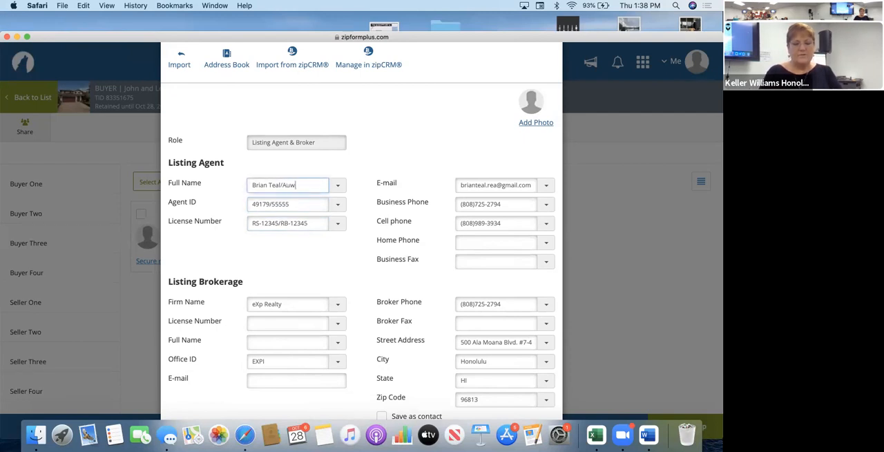
text( Amith)
key(BackSpace)
key(BackSpace)
key(BackSpace)
key(BackSpace)
key(BackSpace)
key(BackSpace)
key(BackSpace)
key(BackSpace)
key(BackSpace)
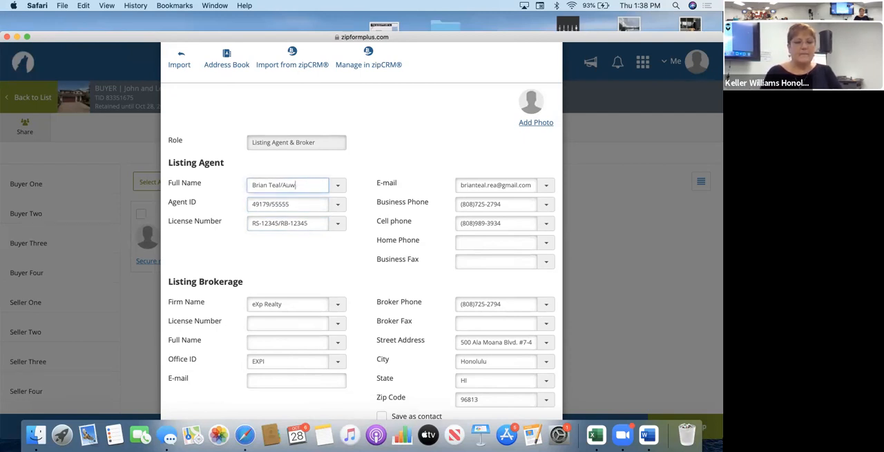
text(Sue Smith)
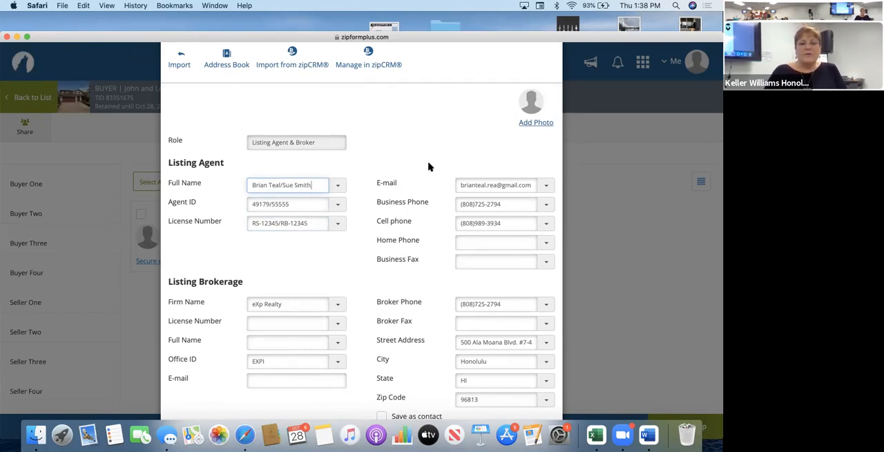
scroll(382, 286, down, 3)
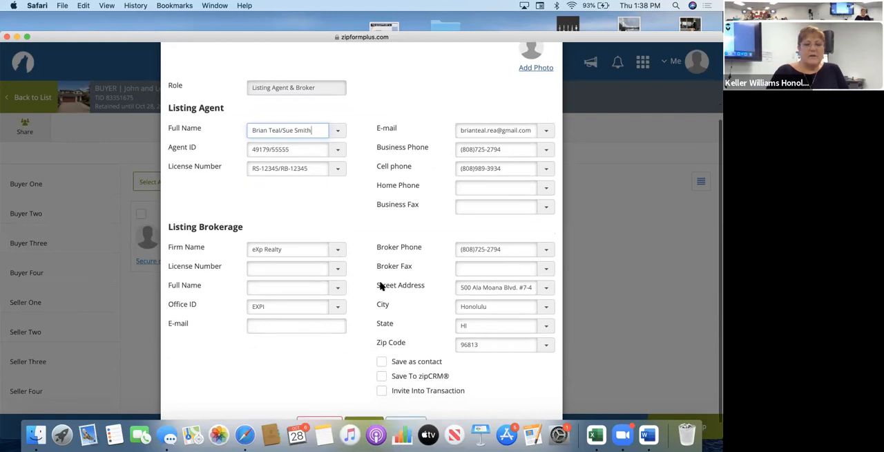
scroll(380, 286, up, 3)
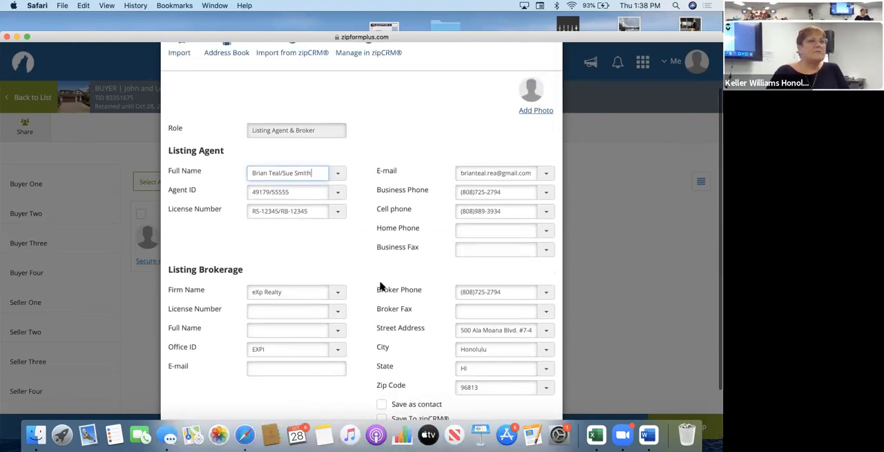
scroll(380, 286, up, 2)
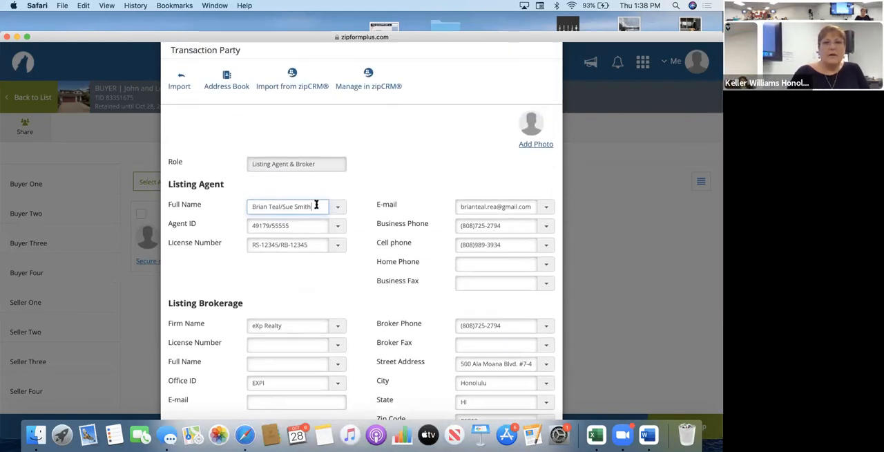
Remove the second agent's name, agent ID and license number from the listing agent's details.
key(BackSpace)
key(BackSpace)
key(BackSpace)
key(BackSpace)
key(BackSpace)
key(BackSpace)
key(BackSpace)
key(BackSpace)
key(BackSpace)
key(BackSpace)
click(305, 226)
key(BackSpace)
key(BackSpace)
key(BackSpace)
key(BackSpace)
key(BackSpace)
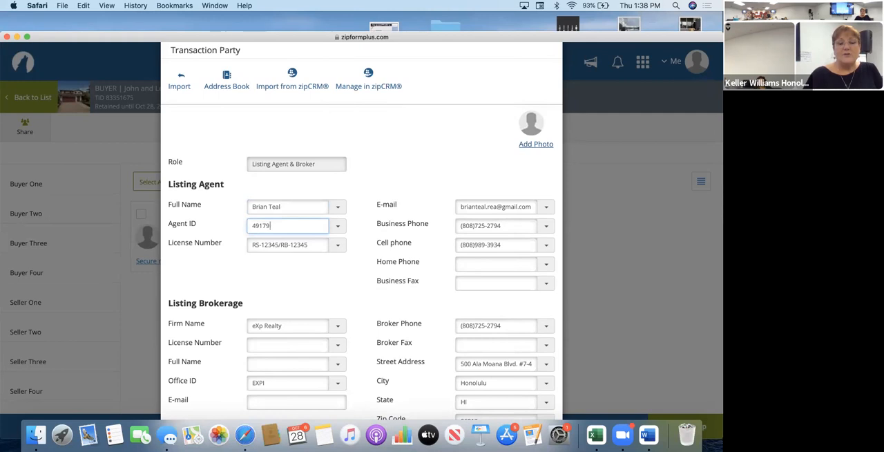
key(BackSpace)
key(BackSpace)
key(BackSpace)
key(BackSpace)
key(BackSpace)
key(BackSpace)
key(BackSpace)
key(BackSpace)
key(BackSpace)
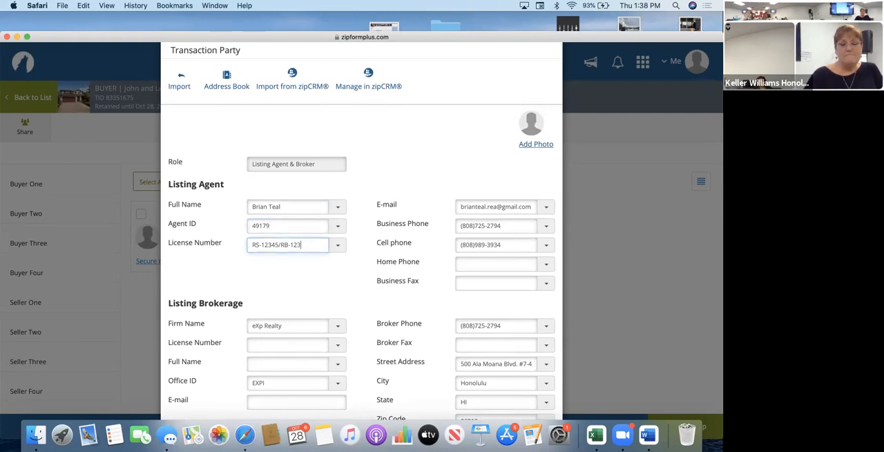
Save the listing agent's details and start a Selling Agent & Broker party on the buy side.
scroll(347, 164, down, 5)
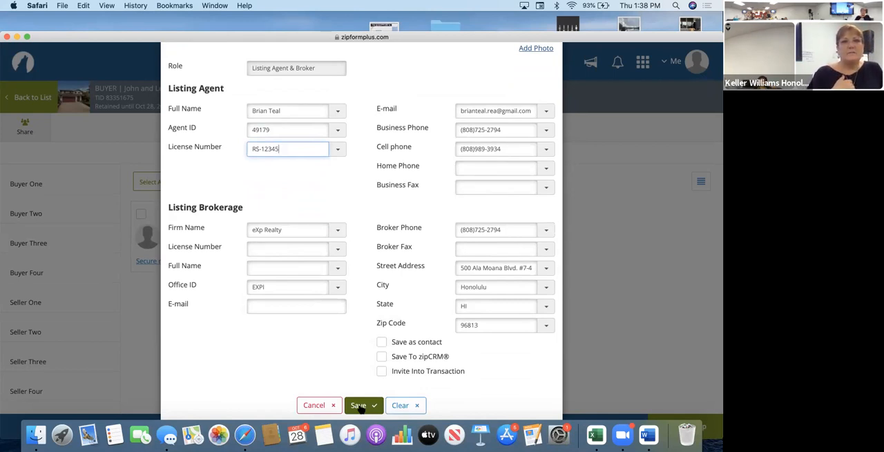
click(359, 406)
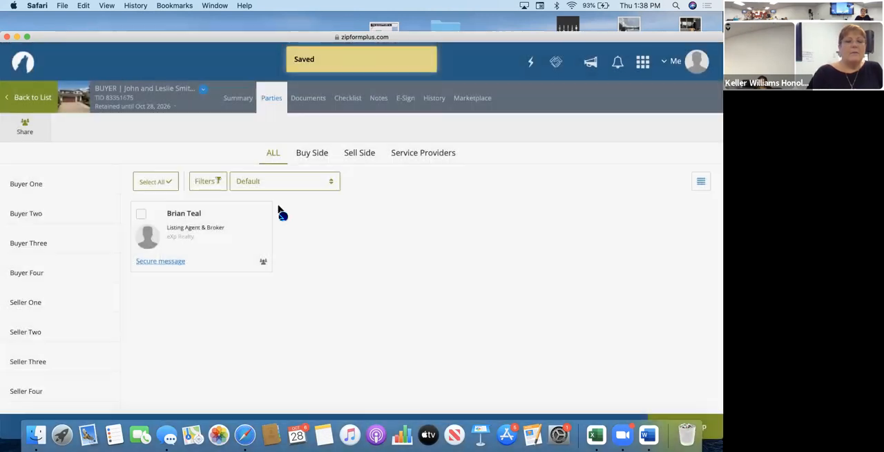
click(312, 152)
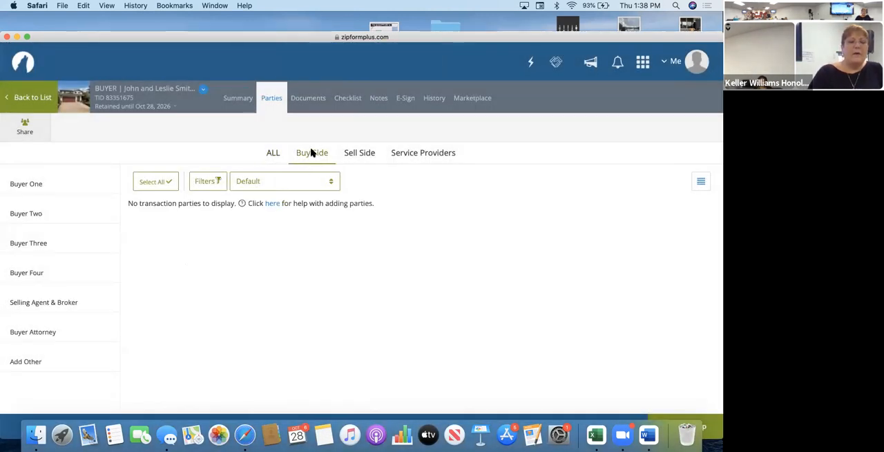
click(52, 307)
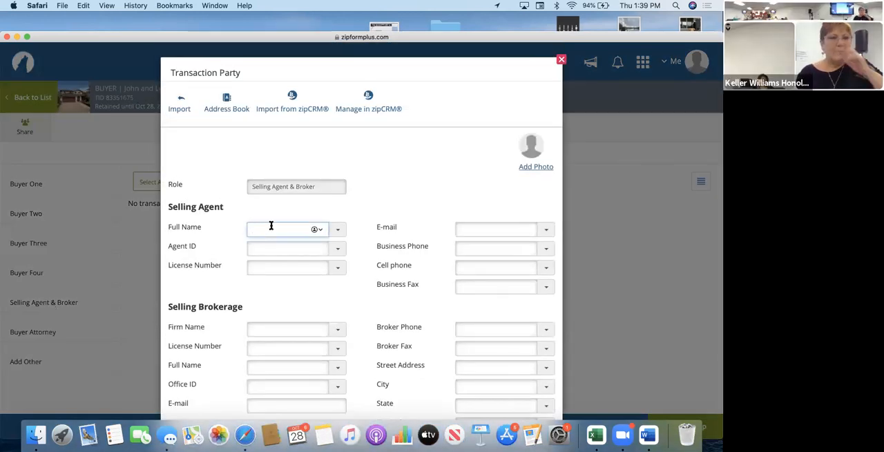
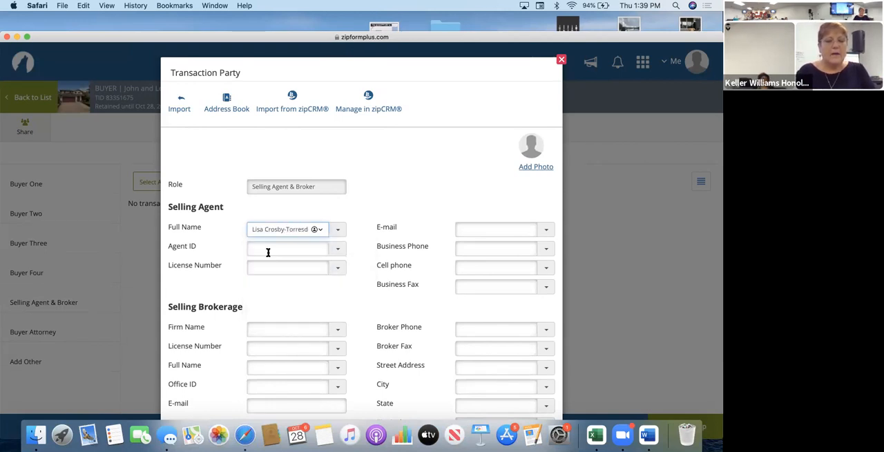
Enter the selling agent's full name.
click(315, 229)
key(BackSpace)
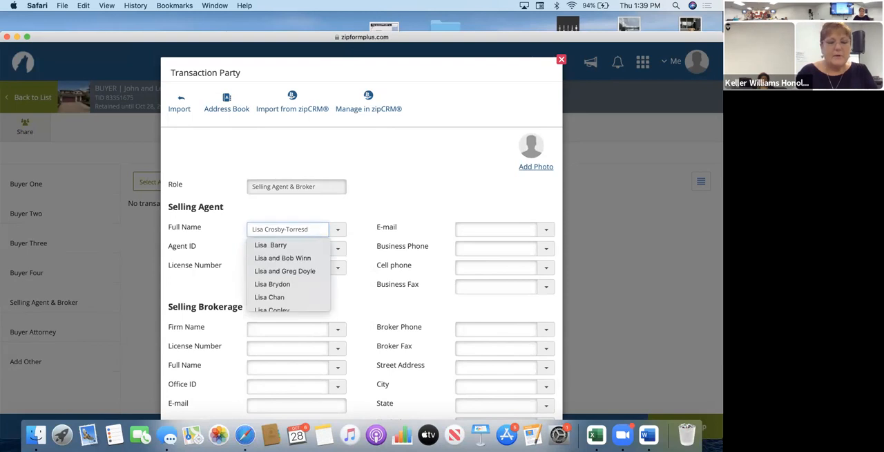
Enter the selling agent's agent ID and RB- license number.
click(315, 247)
text(48077)
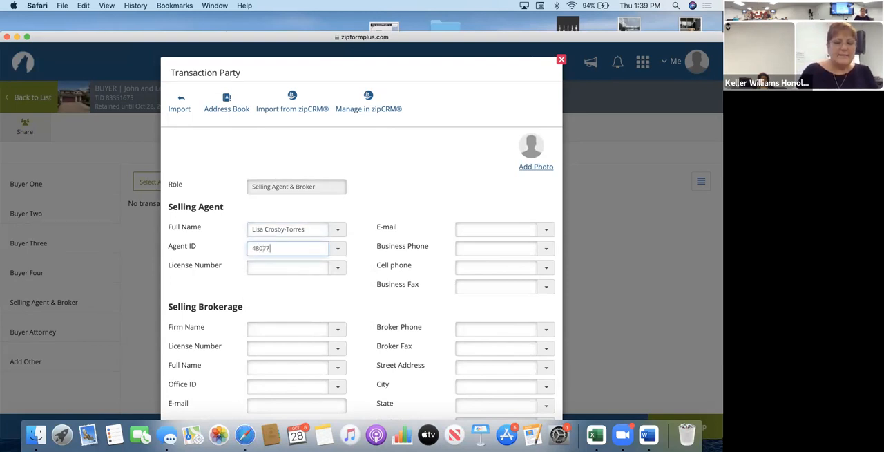
click(312, 266)
text(RB-22432)
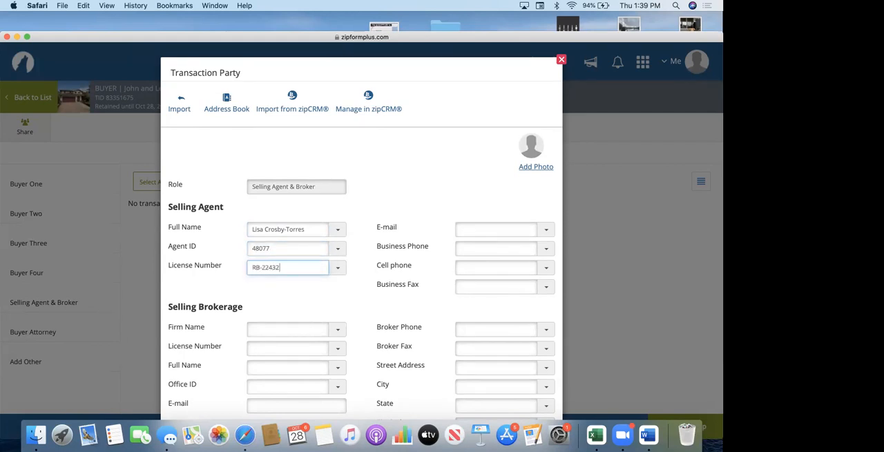
Enter the selling agent's e-mail address and check the saved suggestions for the business phone.
click(469, 229)
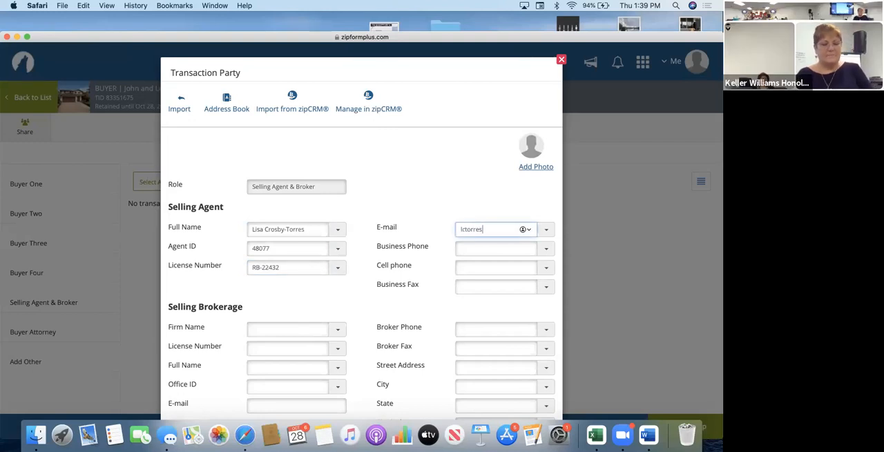
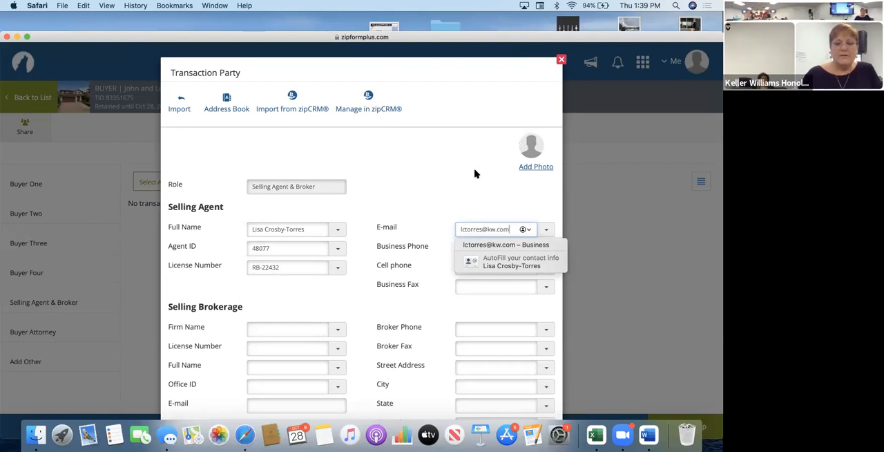
click(475, 174)
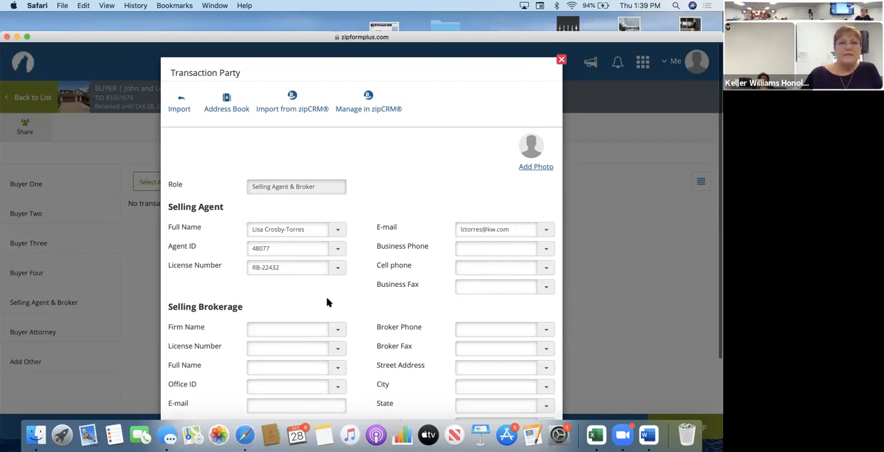
scroll(327, 302, down, 2)
click(547, 209)
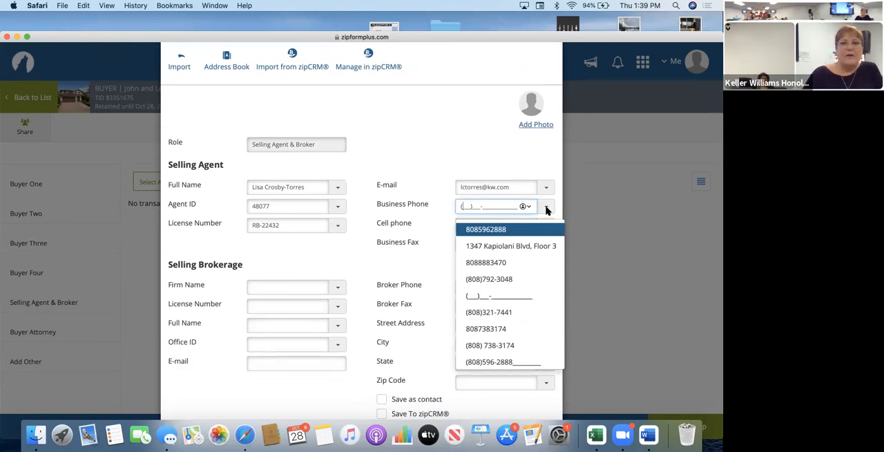
click(463, 135)
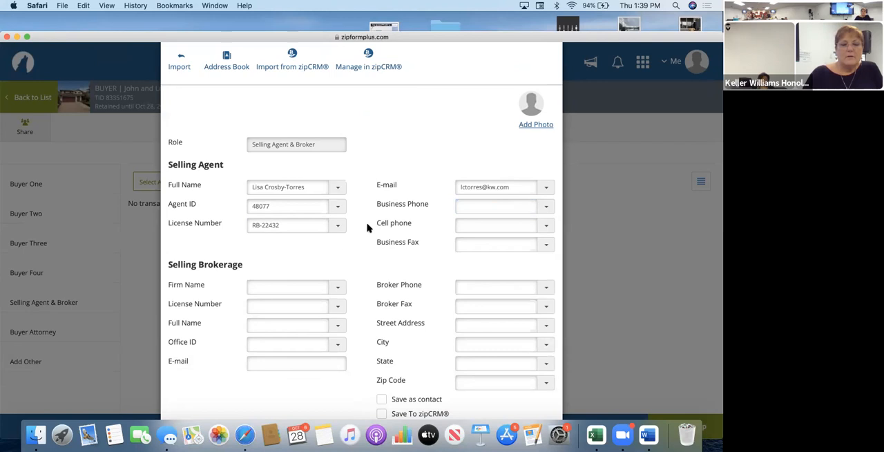
Set the selling brokerage's firm name to Keller Williams Honolulu and choose its saved RB- license number.
click(337, 289)
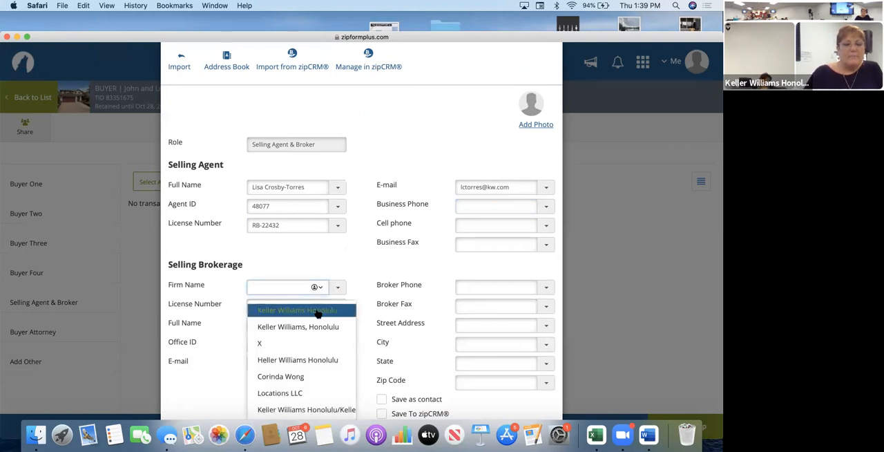
click(317, 311)
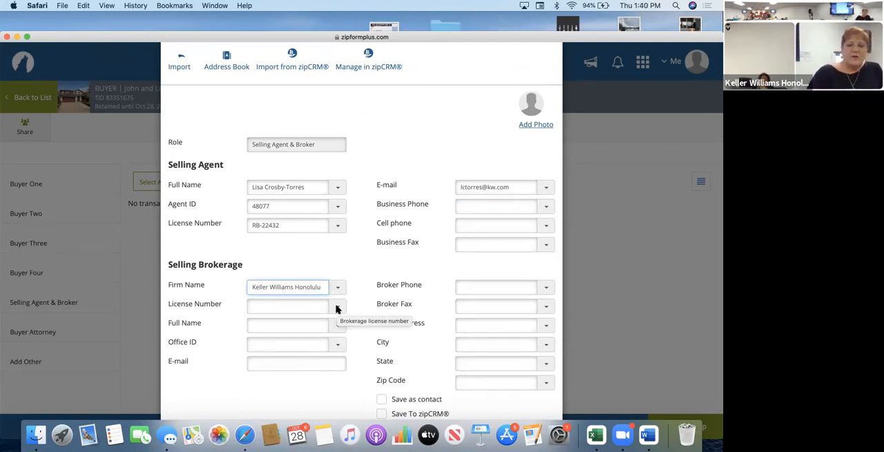
click(336, 309)
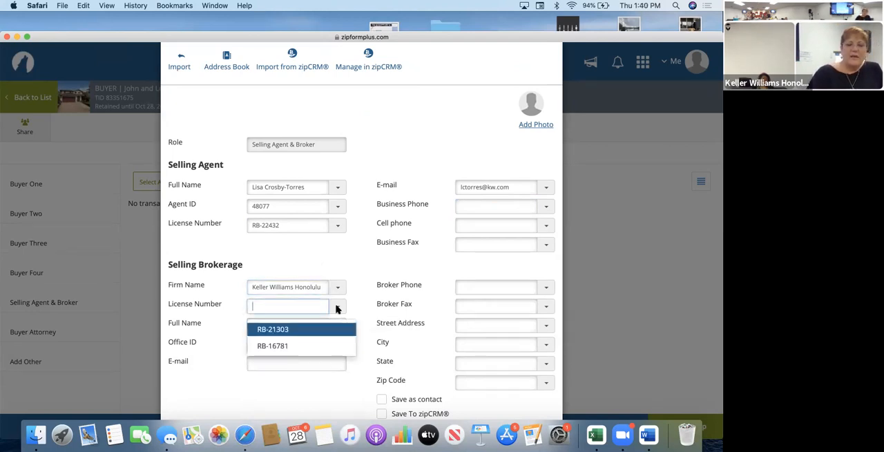
click(306, 332)
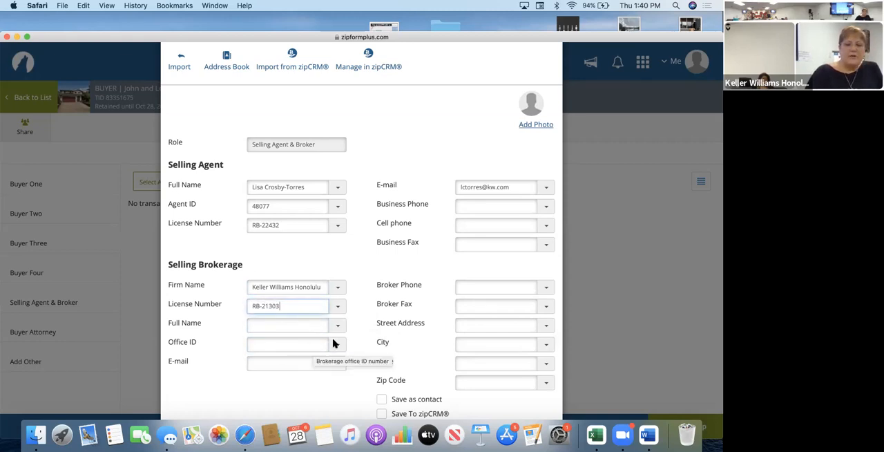
Choose a saved broker's full name for the selling brokerage and set the office ID to KWPP.
click(306, 329)
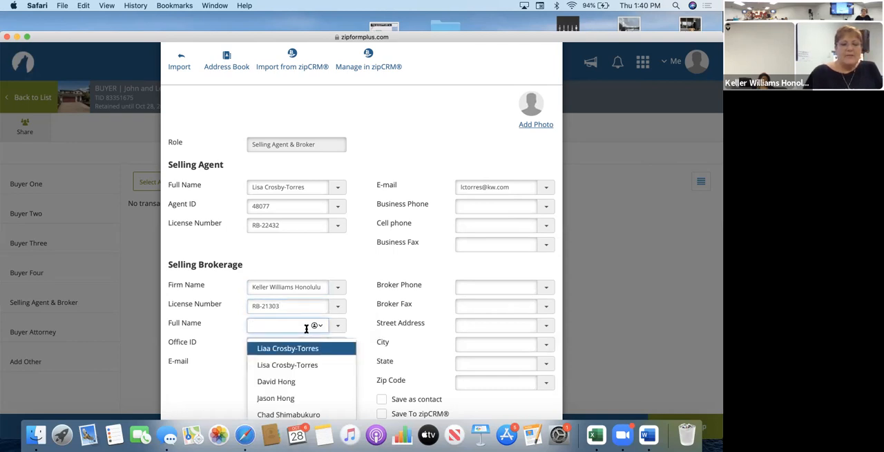
click(290, 415)
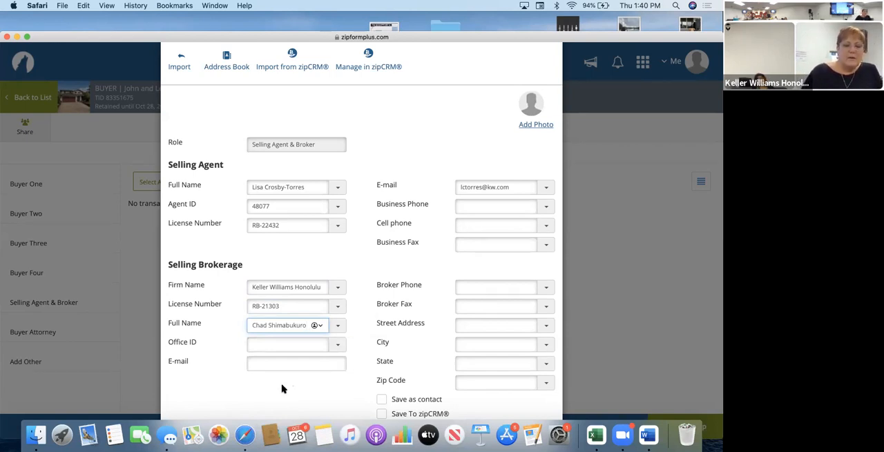
click(285, 343)
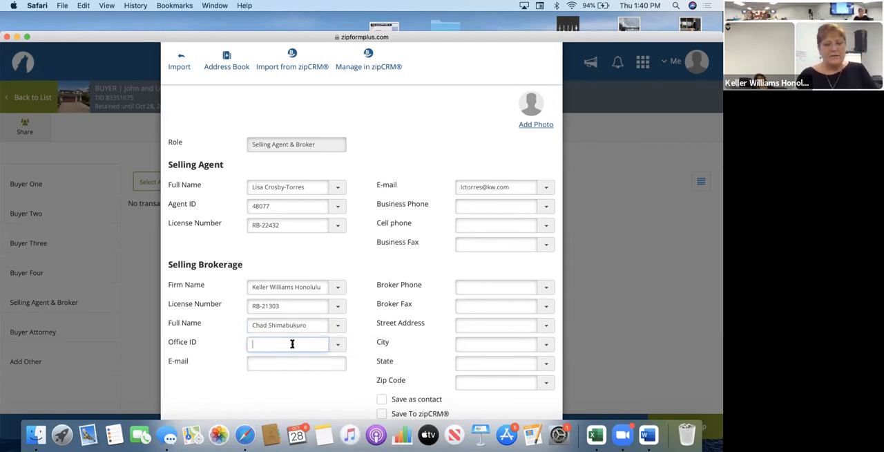
click(337, 345)
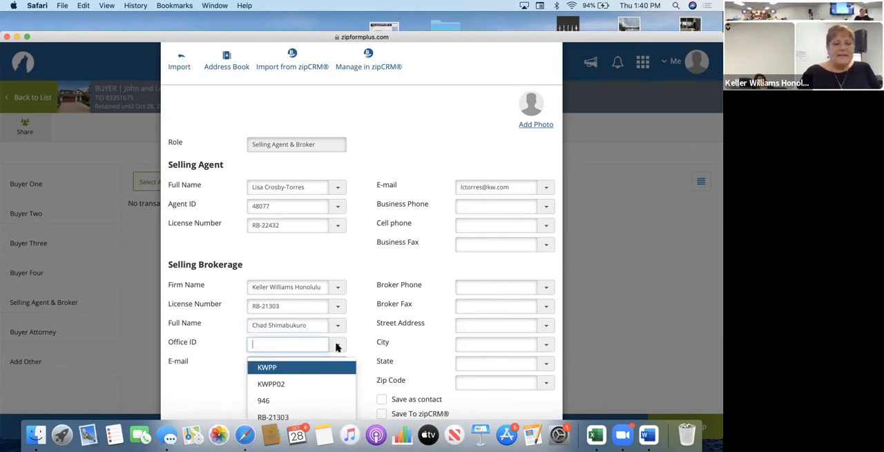
click(291, 369)
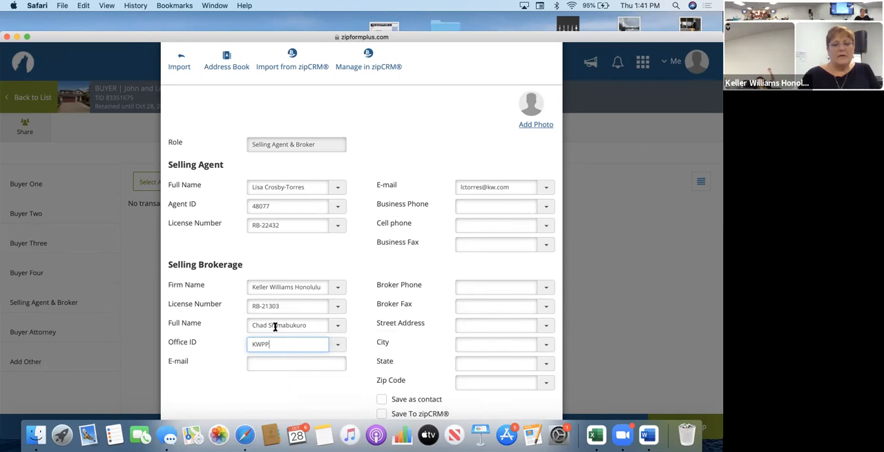
Replace the selling brokerage's full name entry with the selling agent's own full name.
drag(306, 325, 211, 327)
text(Losa)
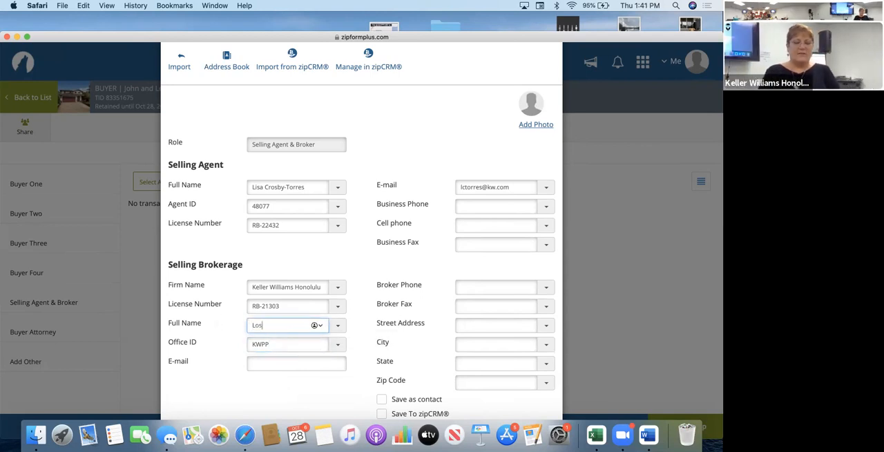
key(BackSpace)
key(BackSpace)
key(BackSpace)
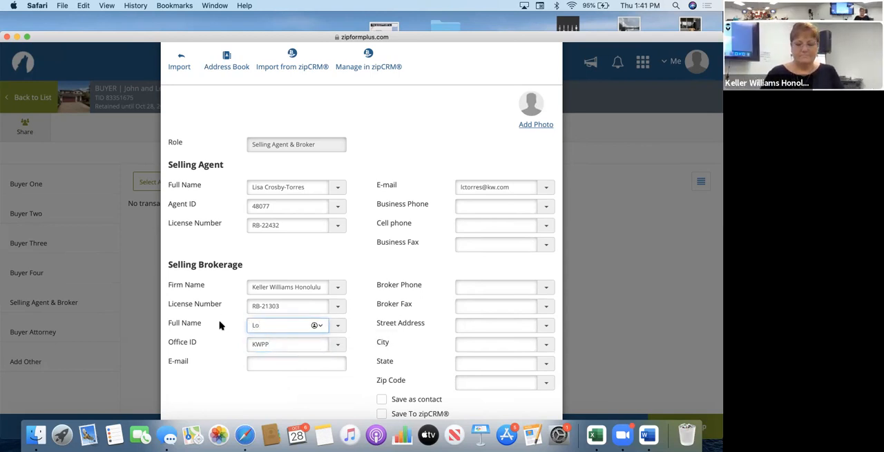
text(isa)
key(BackSpace)
key(BackSpace)
key(BackSpace)
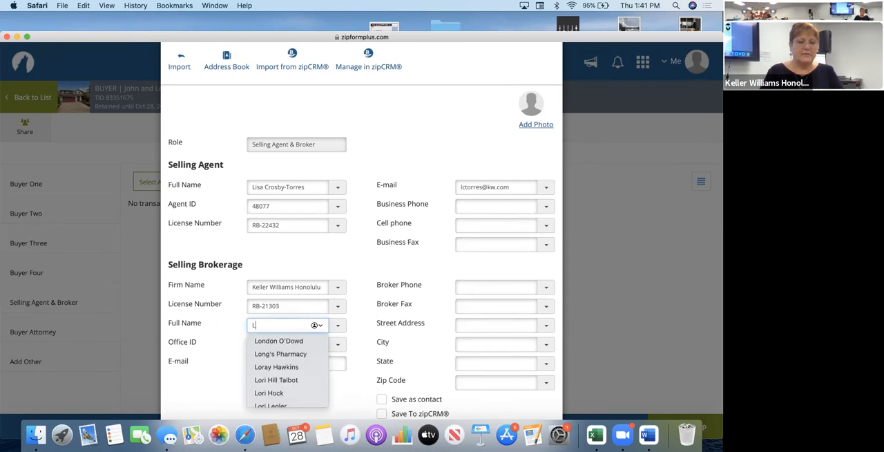
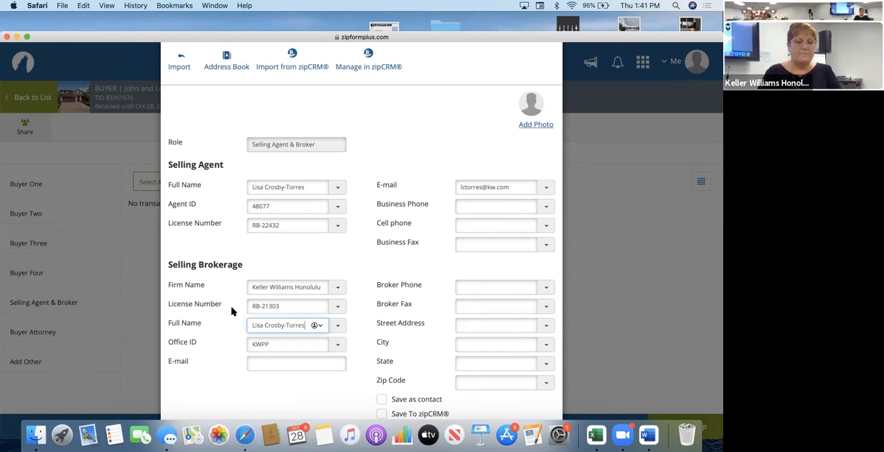
Enter the selling brokerage's e-mail address and save the Selling Agent & Broker party.
click(271, 344)
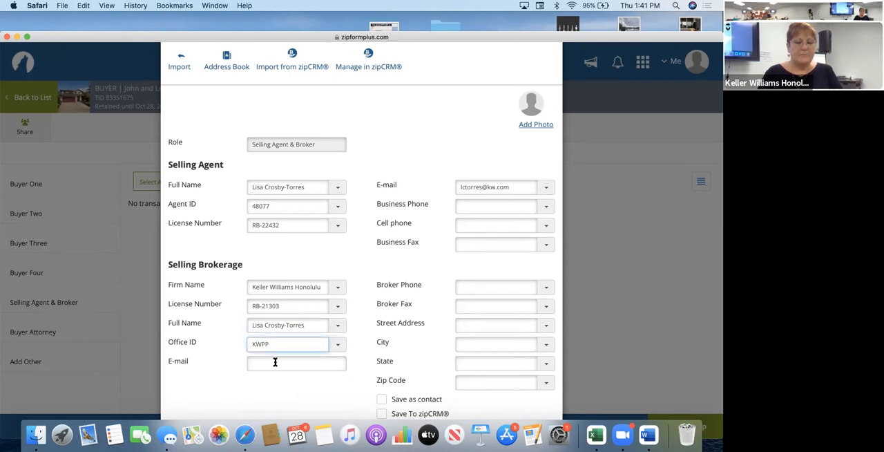
click(275, 362)
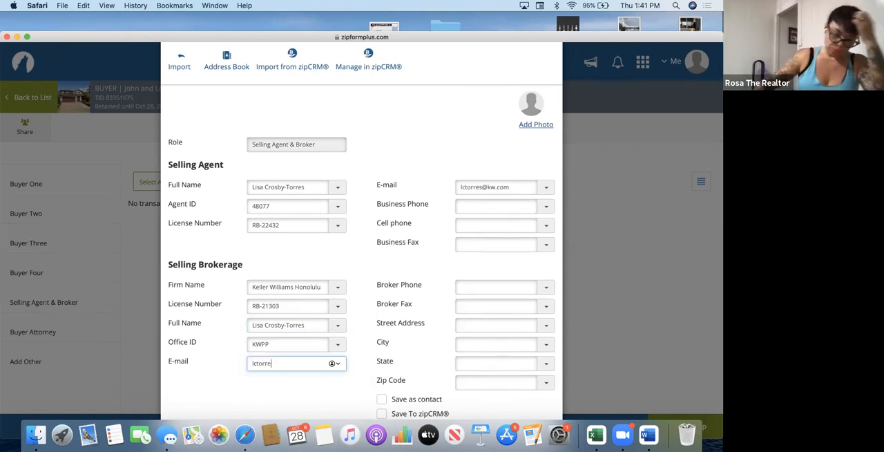
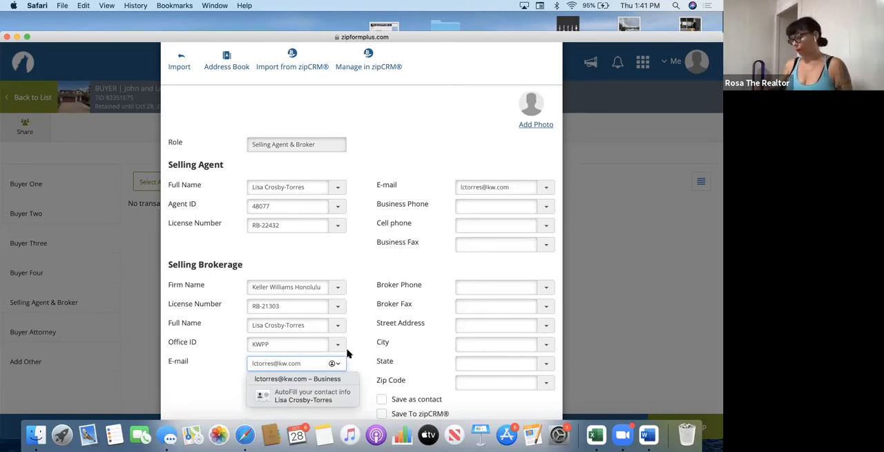
click(356, 320)
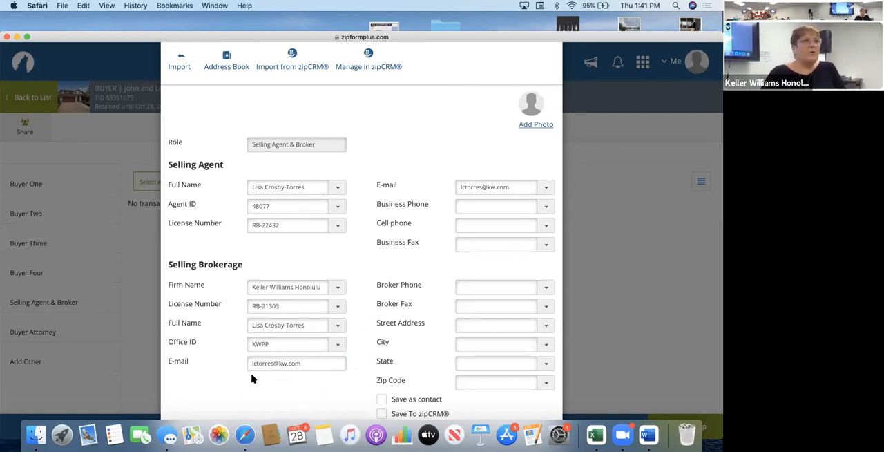
scroll(287, 393, down, 3)
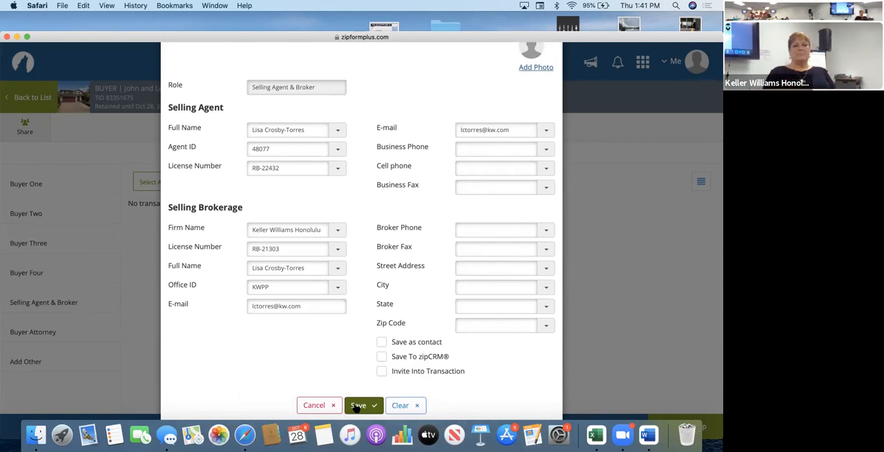
click(358, 406)
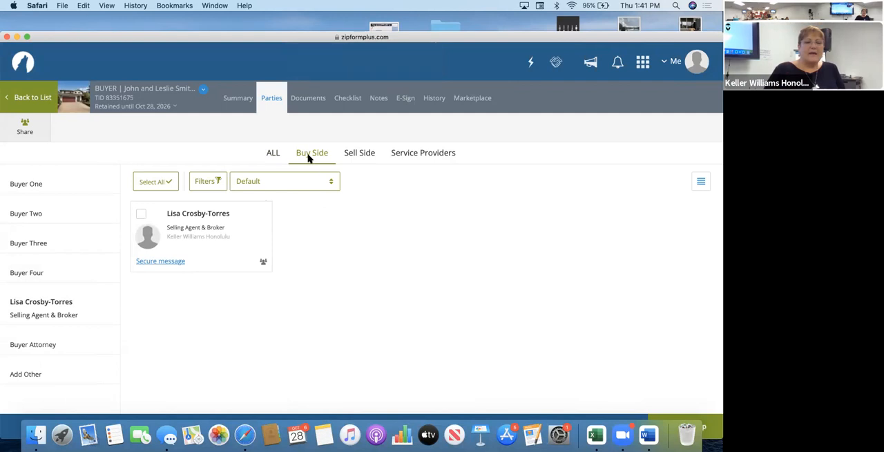
Start a Buyer One party on the buy side and enter the buyer's first name.
click(32, 185)
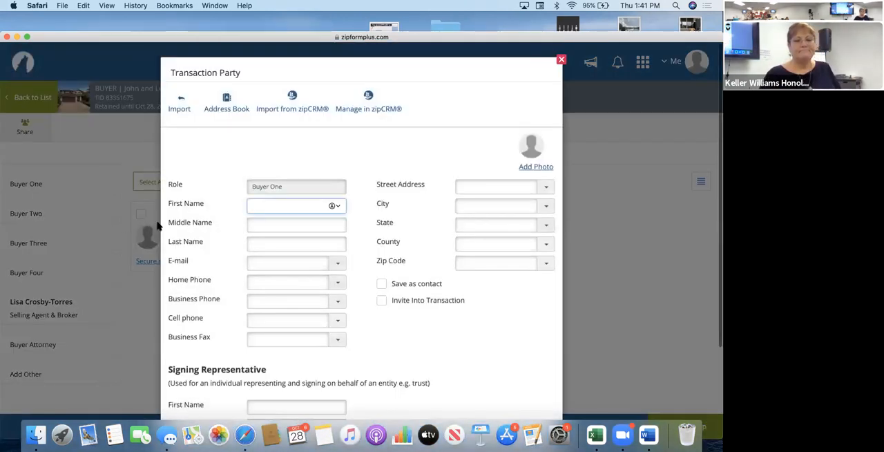
text(Zam)
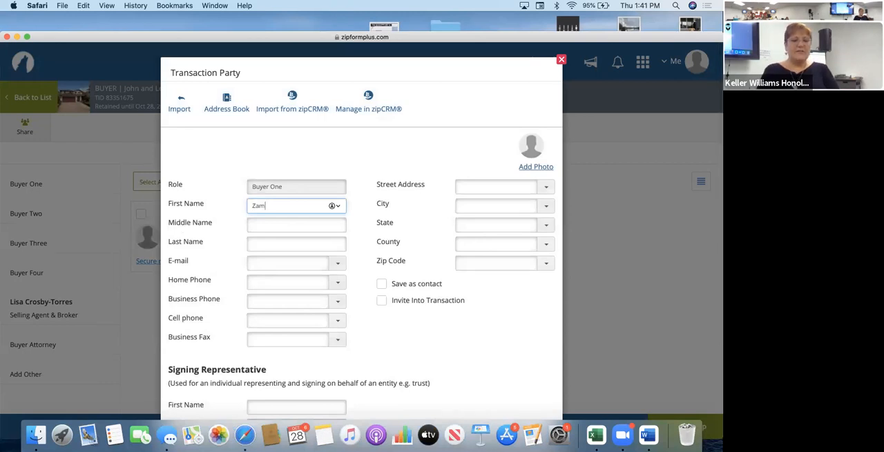
key(BackSpace)
key(BackSpace)
key(BackSpace)
text(Ssam)
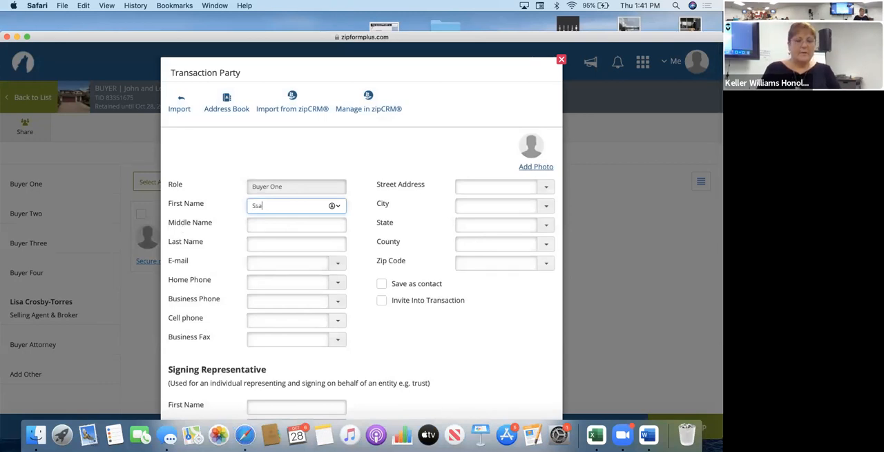
key(BackSpace)
key(BackSpace)
key(BackSpace)
key(BackSpace)
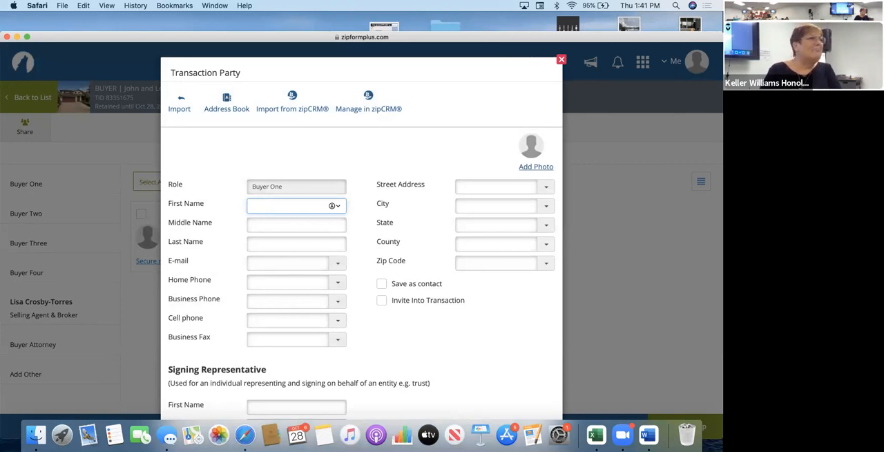
text(John)
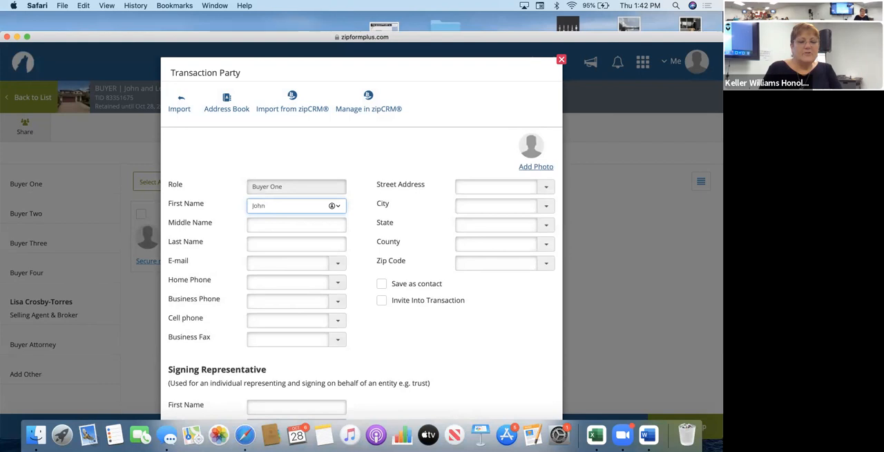
key(Tab)
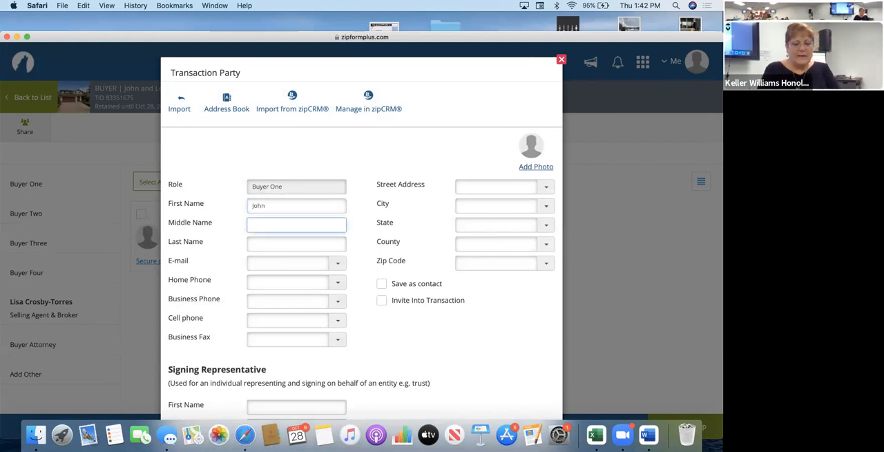
Enter Buyer One's middle name and last name.
text(lane)
key(BackSpace)
key(BackSpace)
text(n)
click(261, 244)
text(Smith)
Enter Buyer One's e-mail address and save the party.
click(284, 264)
click(383, 315)
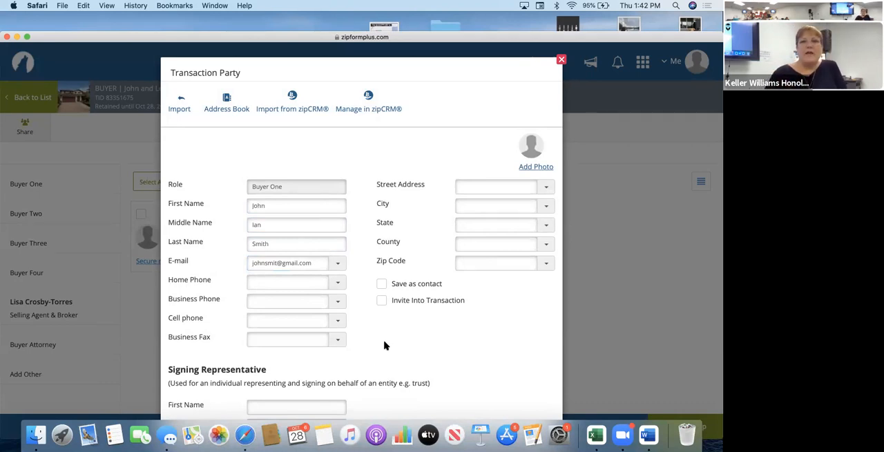
scroll(422, 348, down, 3)
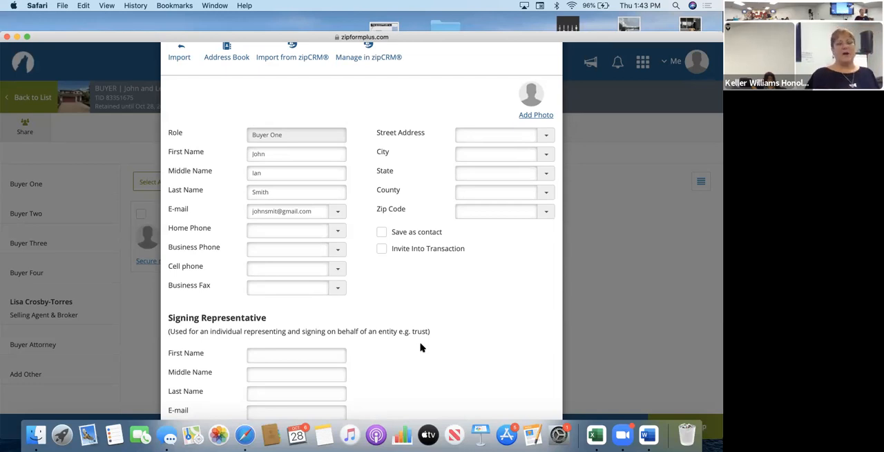
scroll(422, 348, down, 2)
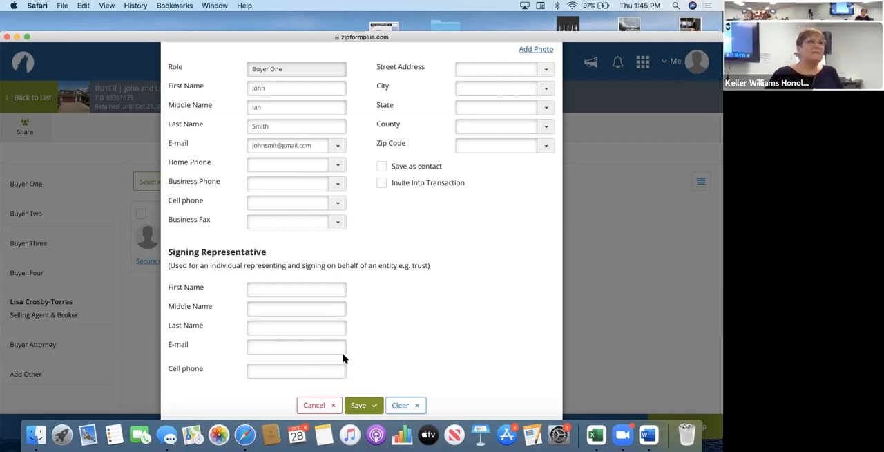
click(358, 405)
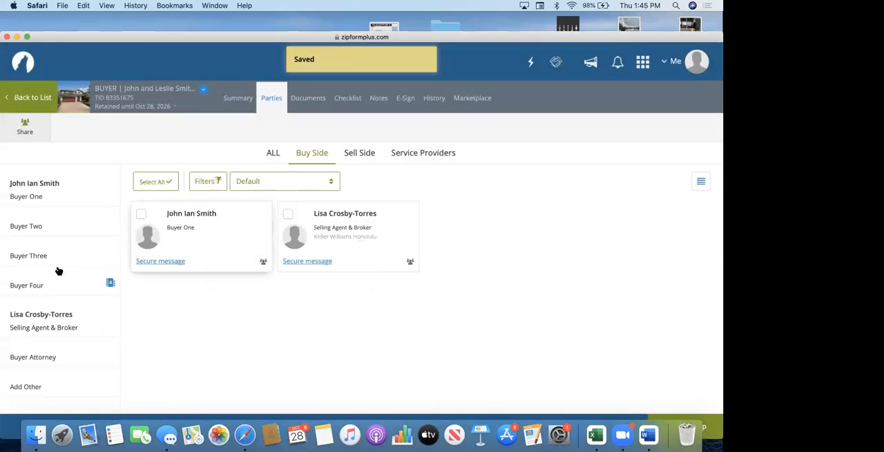
Start a Buyer Two party and enter the second buyer's first, middle and last names.
click(38, 230)
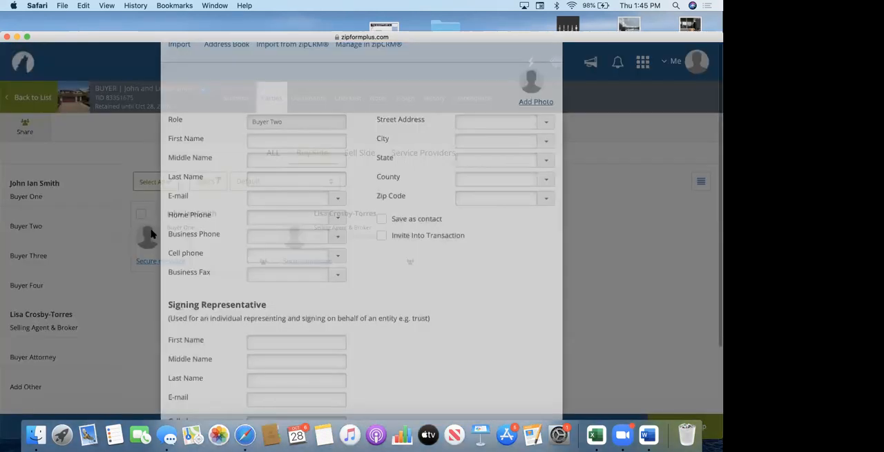
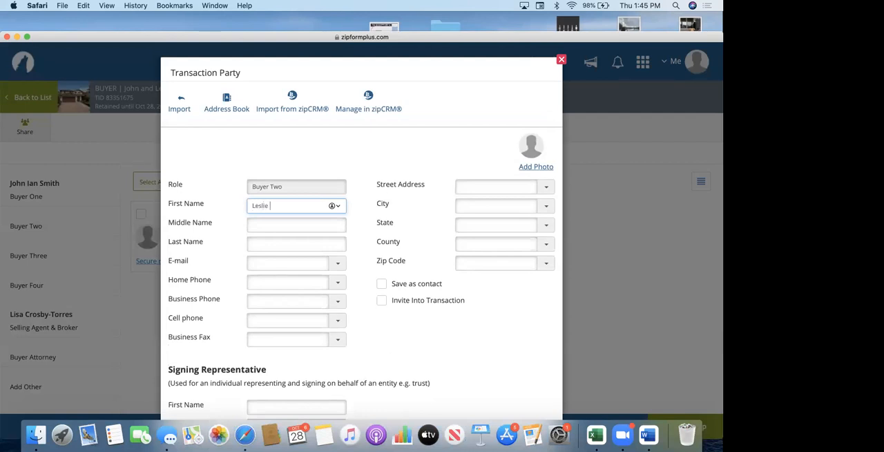
key(Tab)
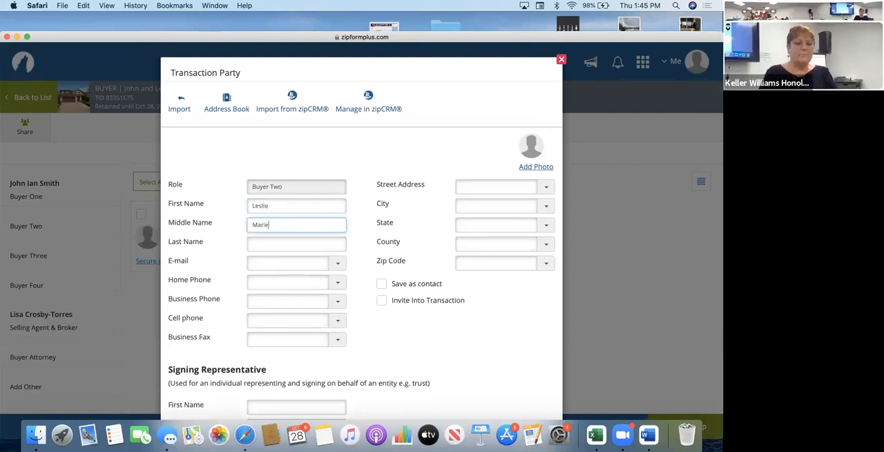
key(Tab)
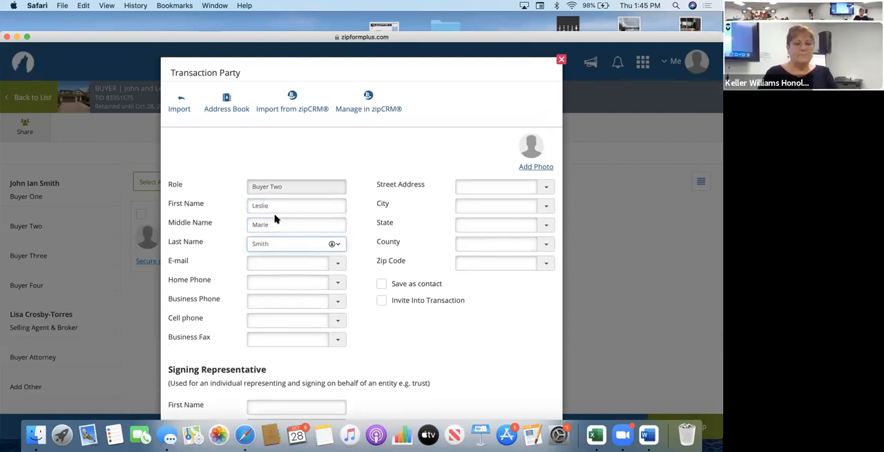
click(285, 271)
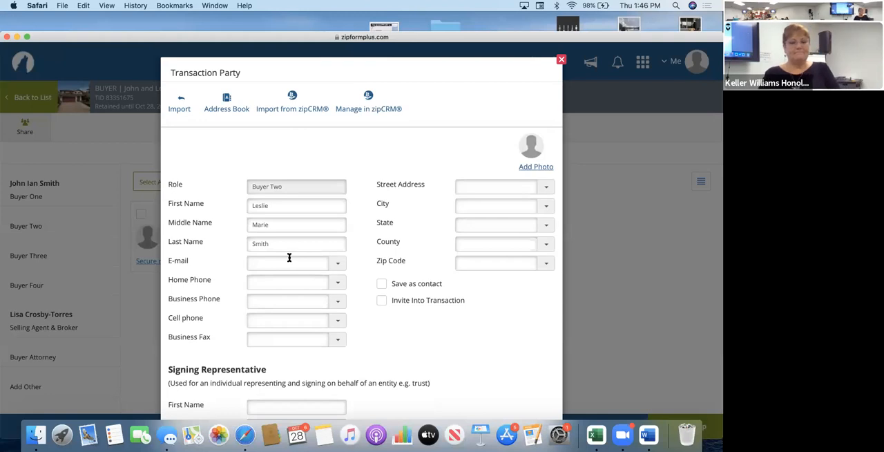
Enter Buyer Two's e-mail address and save the party.
click(287, 264)
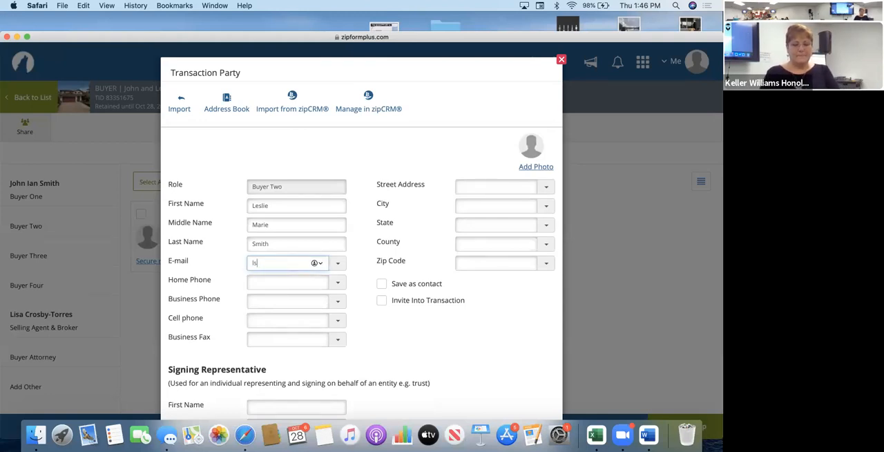
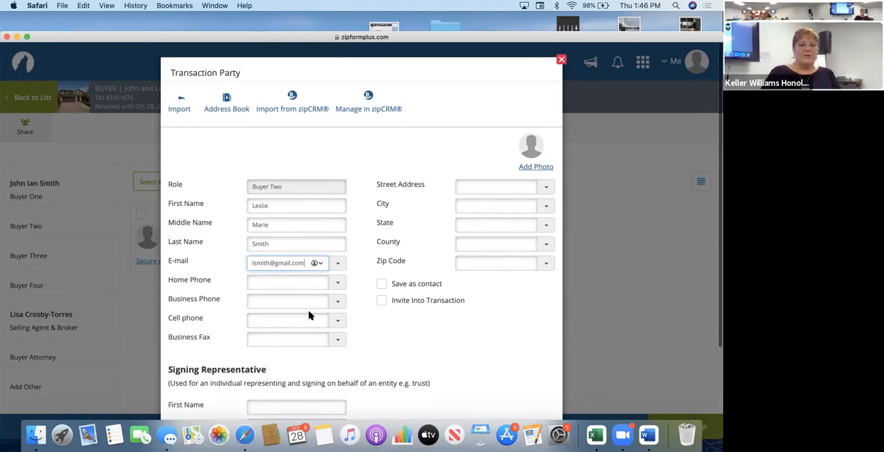
scroll(309, 315, down, 3)
click(361, 405)
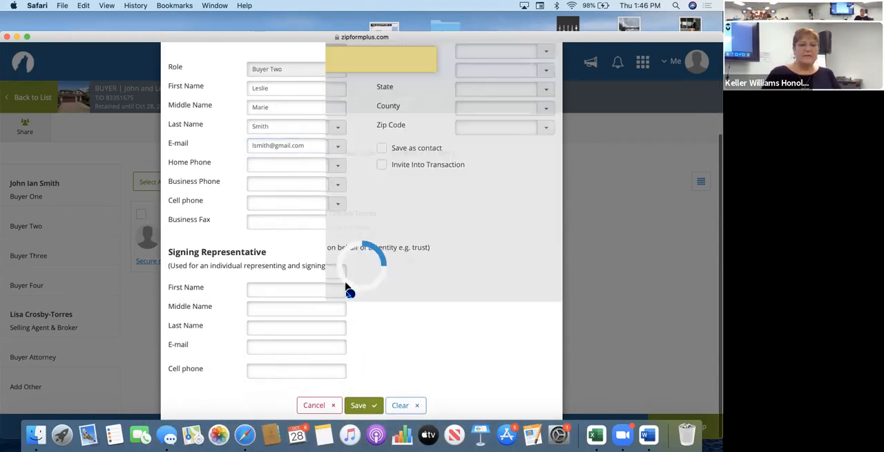
Start a Seller One party on the sell side and enter the seller's first, middle and last names.
click(274, 152)
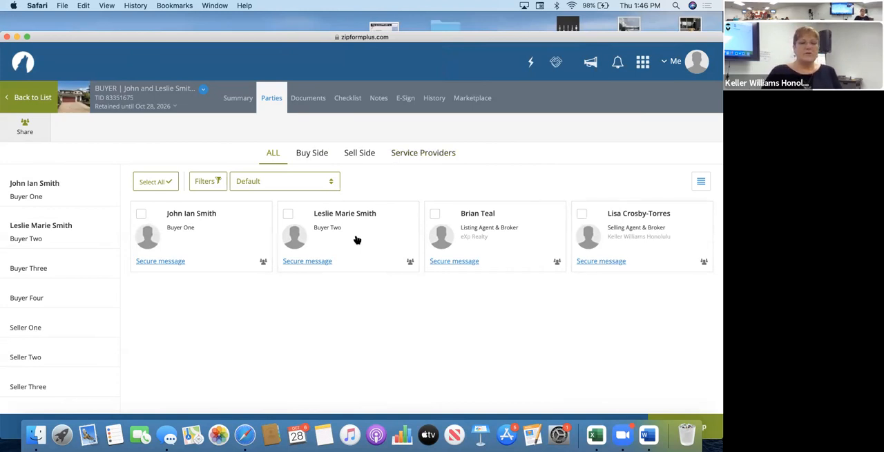
click(351, 153)
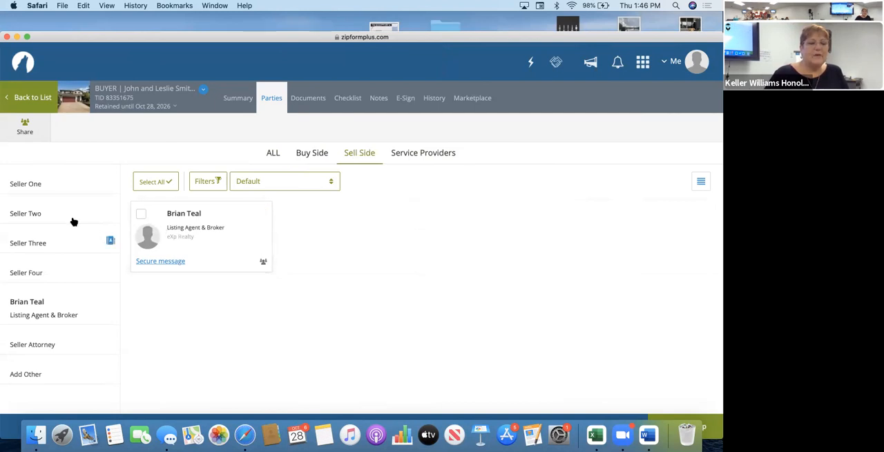
click(33, 187)
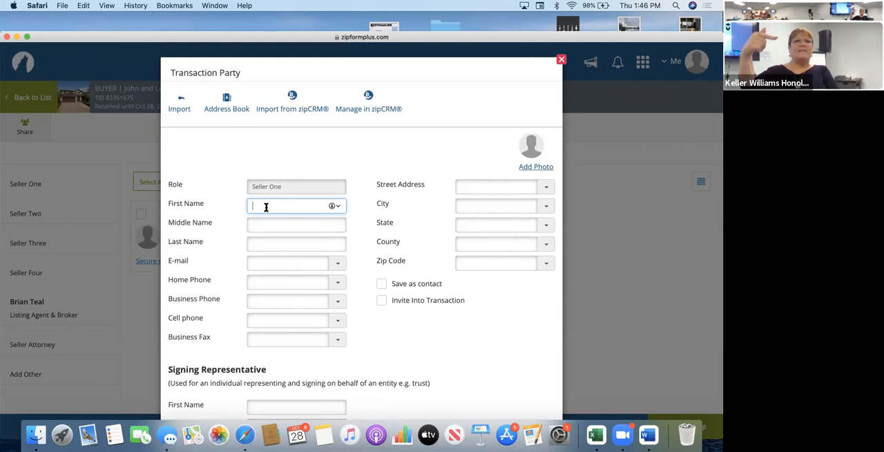
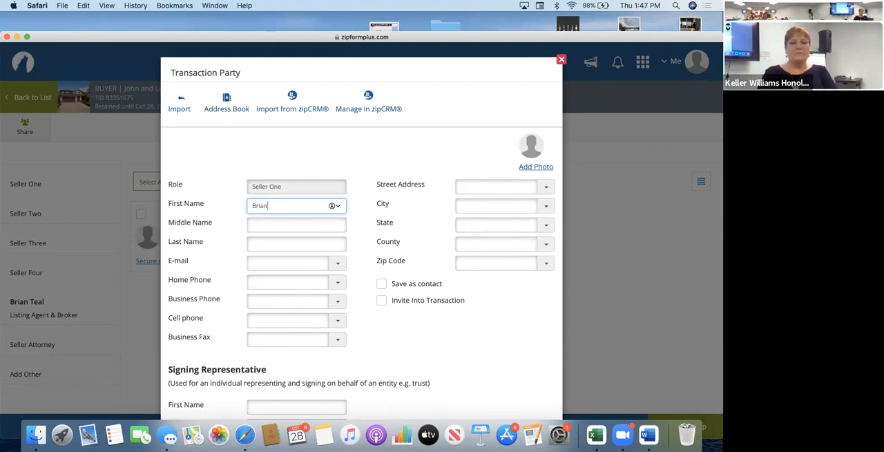
key(Tab)
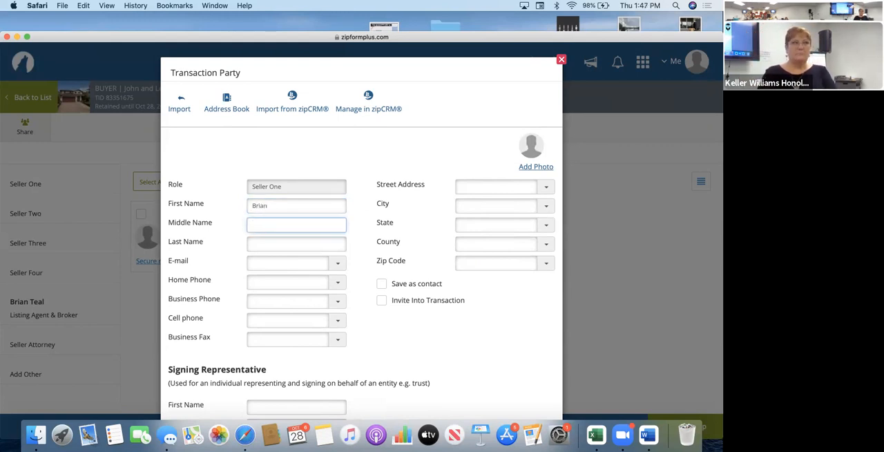
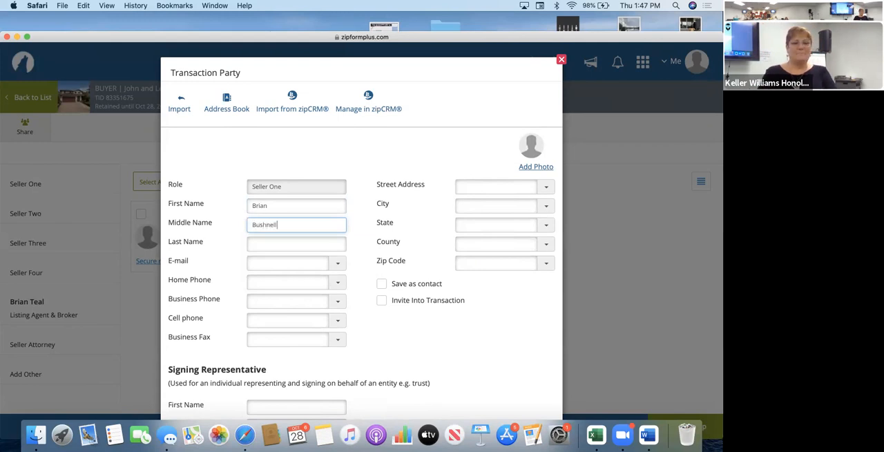
key(Tab)
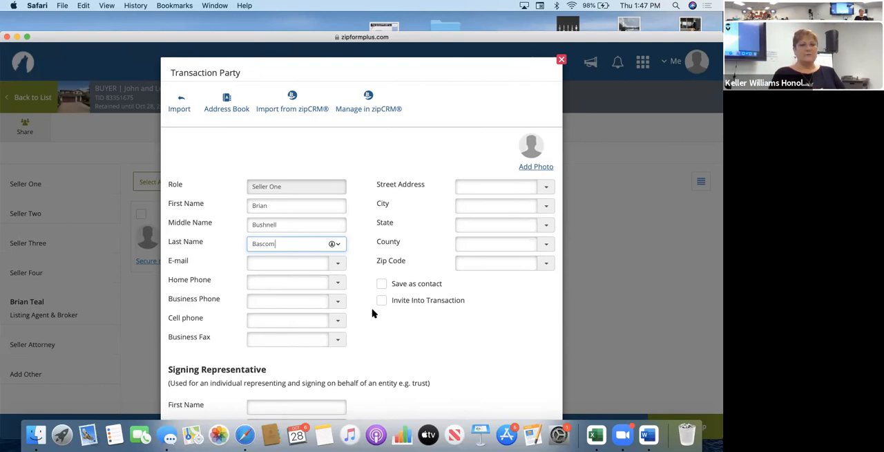
Check the Seller One party's remaining fields, including the signing representative section, and save the party.
scroll(372, 313, down, 3)
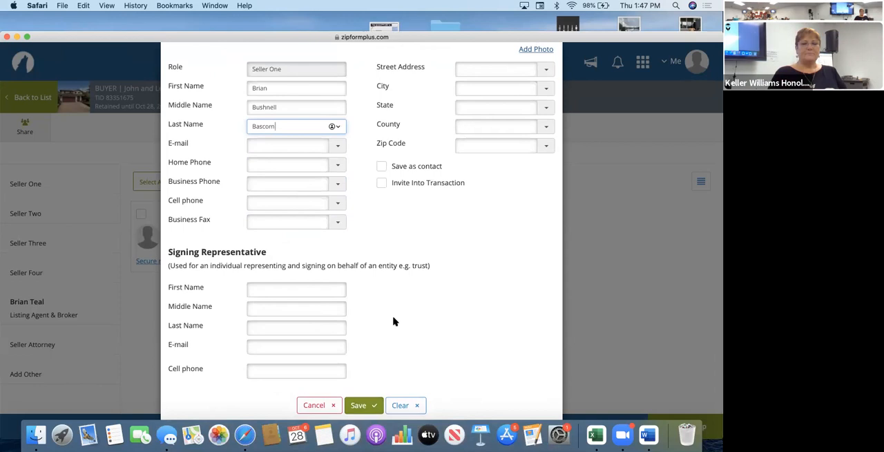
scroll(398, 331, up, 1)
scroll(398, 331, up, 1)
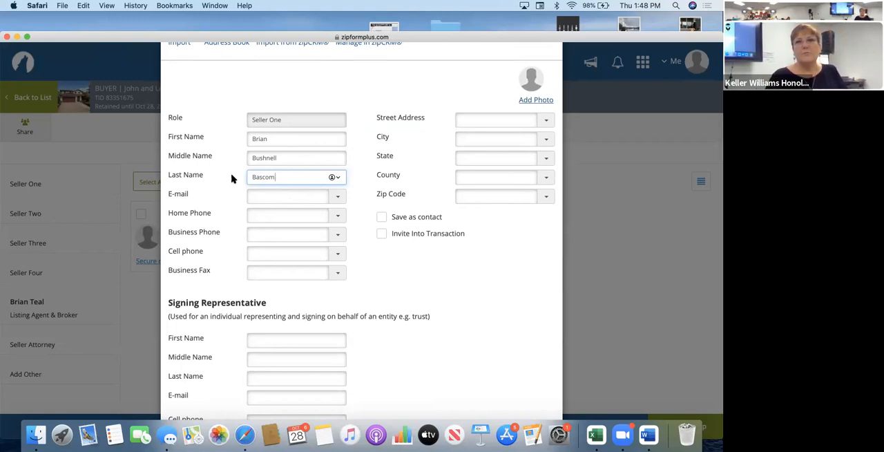
scroll(422, 287, down, 2)
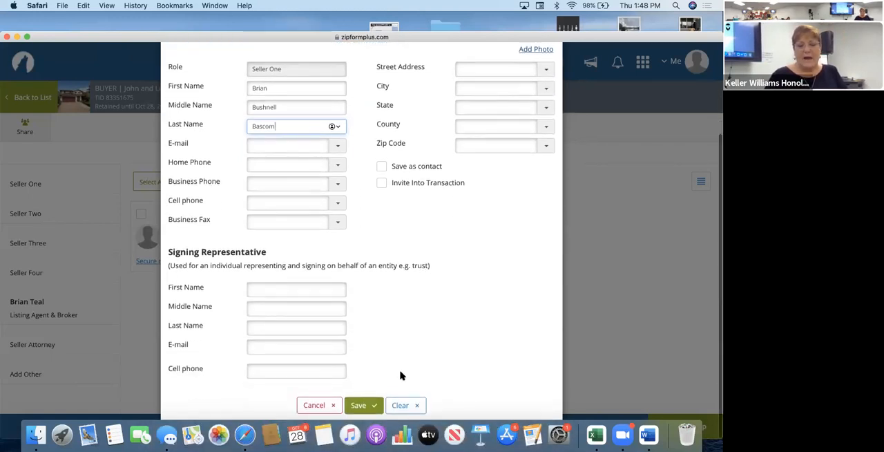
click(358, 407)
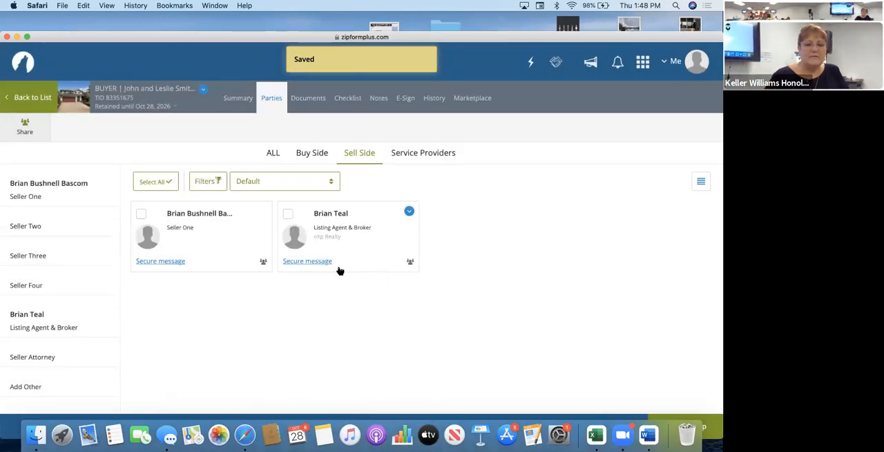
Reopen the Selling Agent & Broker party, look through the saved names for the brokerage's full name, and save the party.
click(307, 103)
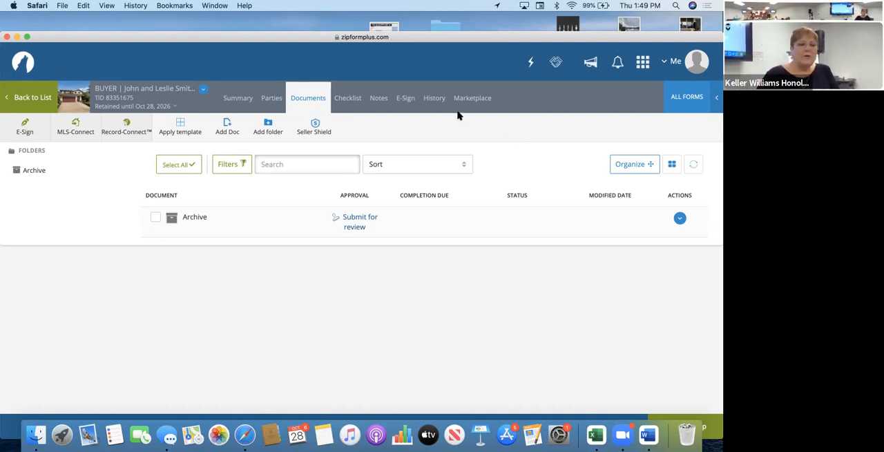
click(271, 98)
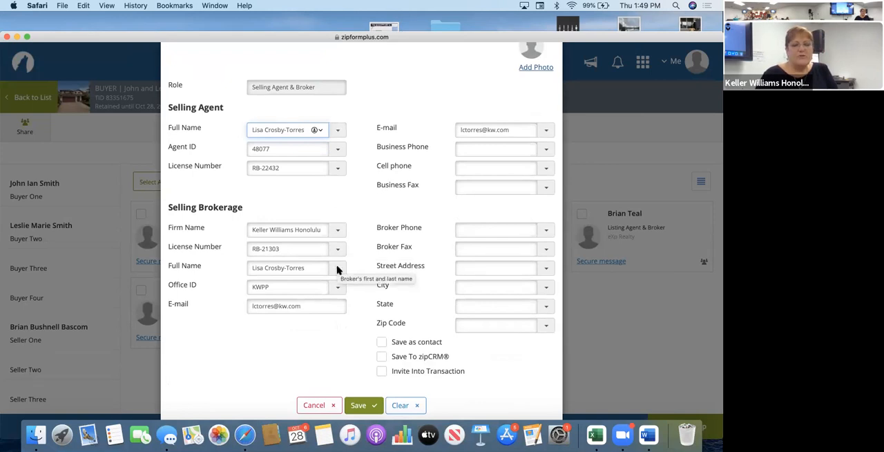
click(337, 269)
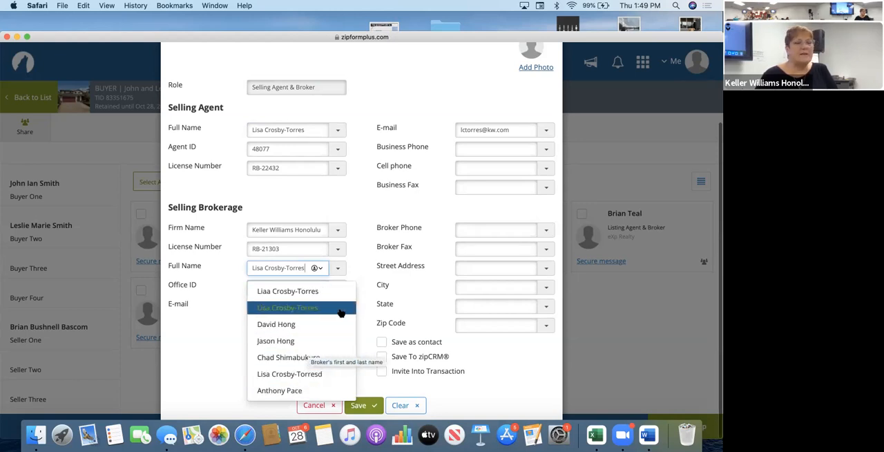
click(339, 269)
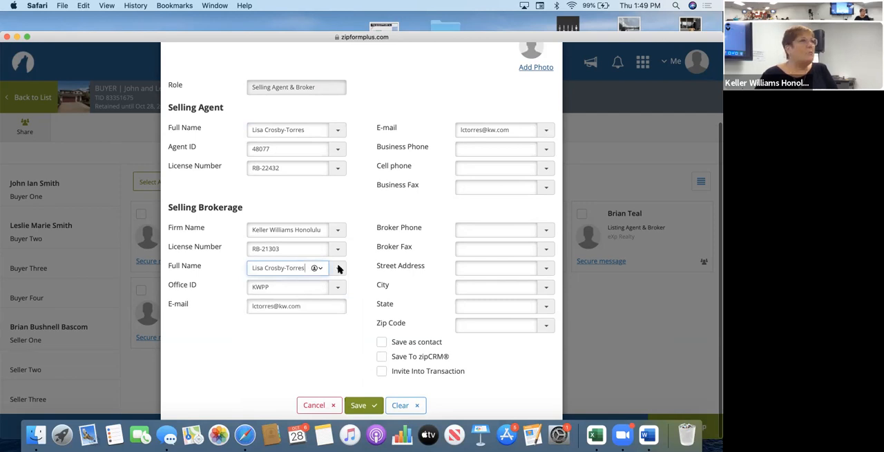
click(357, 405)
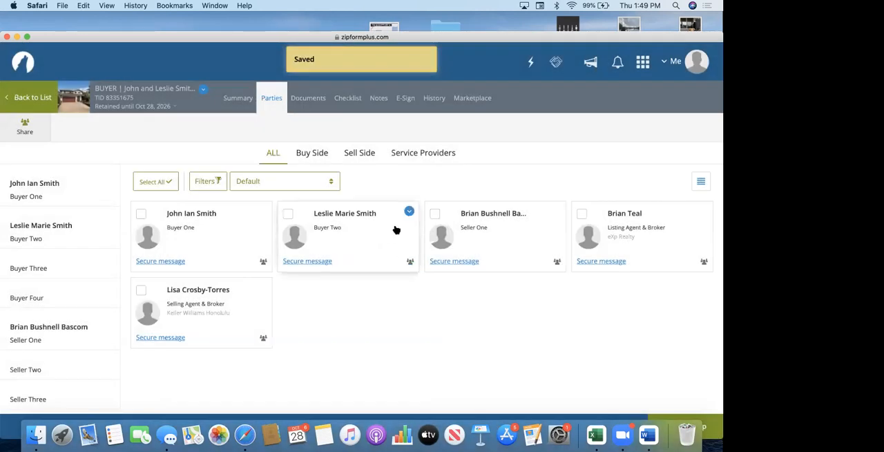
Open all forms from the transaction's documents and show the list of available form libraries.
click(309, 99)
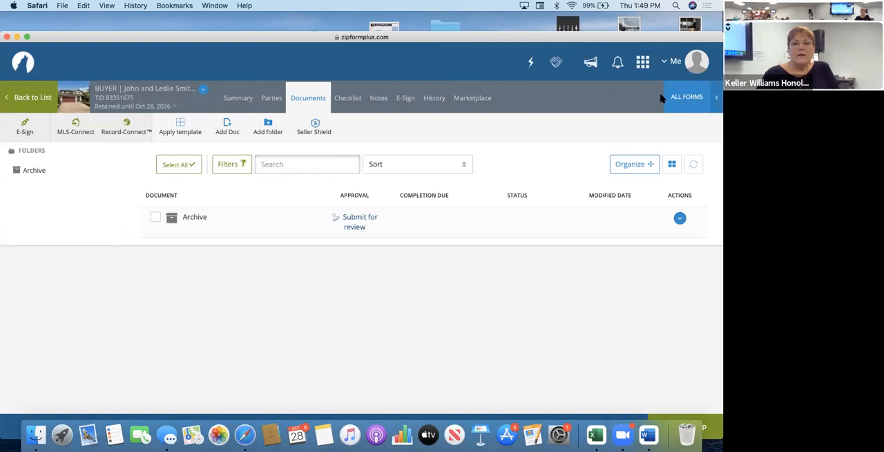
click(681, 99)
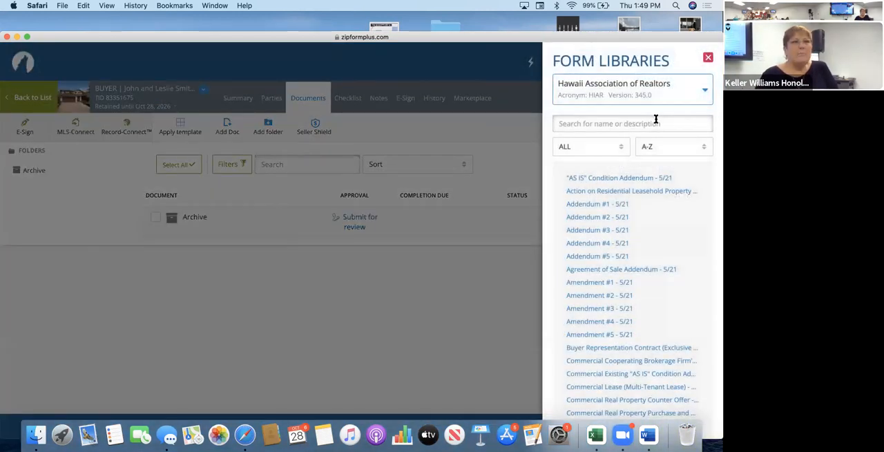
drag(214, 36, 145, 35)
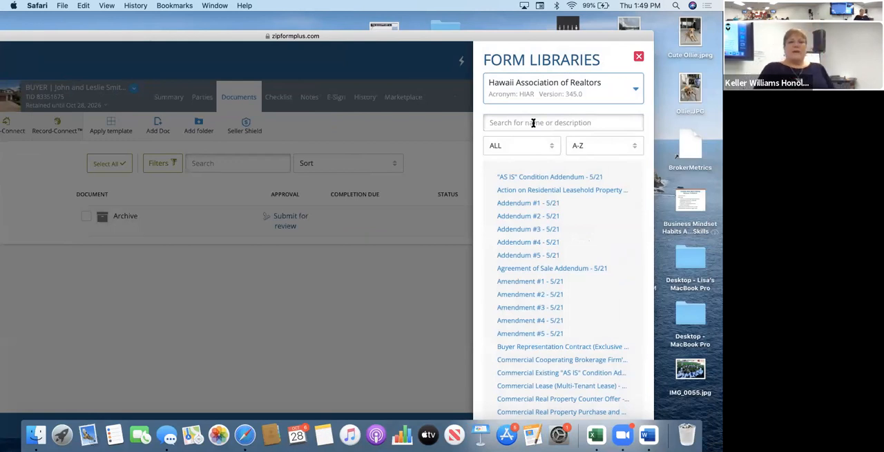
click(549, 91)
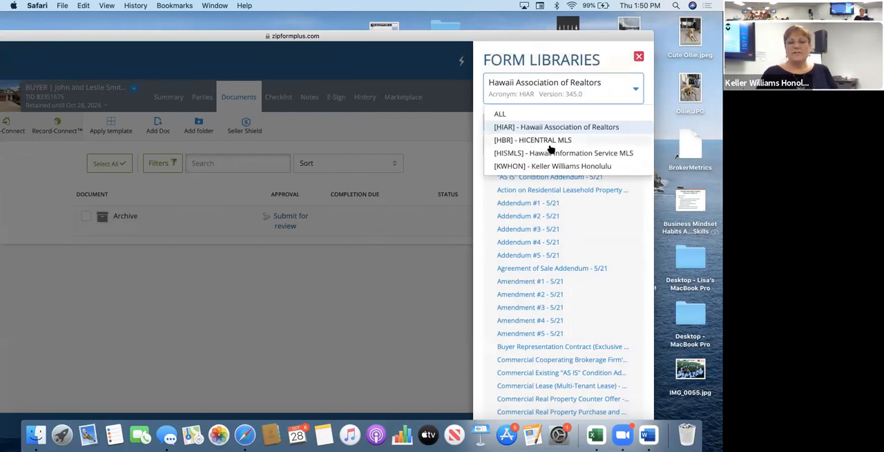
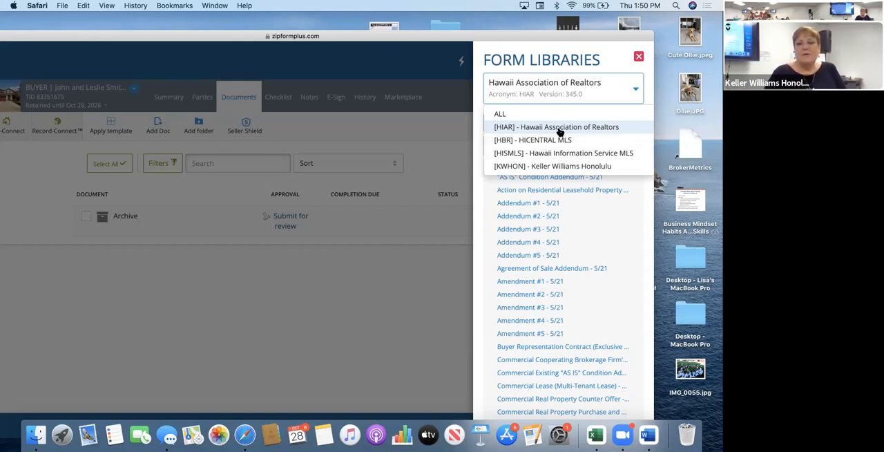
Choose the Hawaii Association of Realtors library and look through its list of forms.
click(559, 131)
click(555, 123)
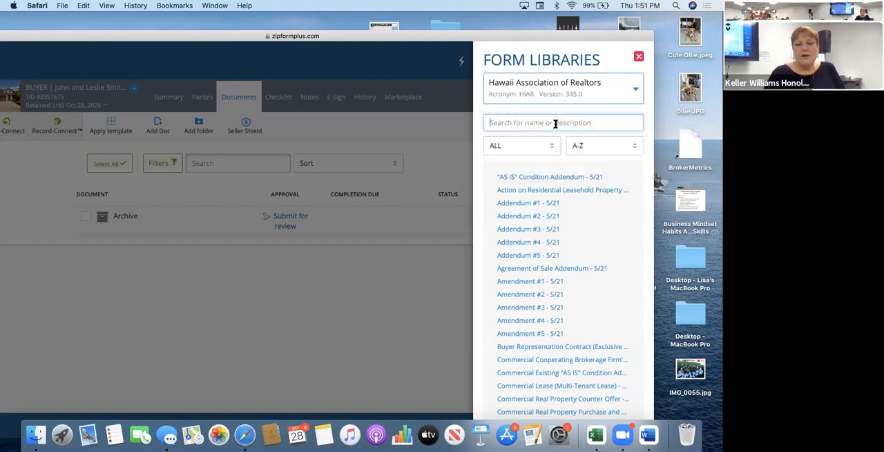
scroll(587, 277, down, 10)
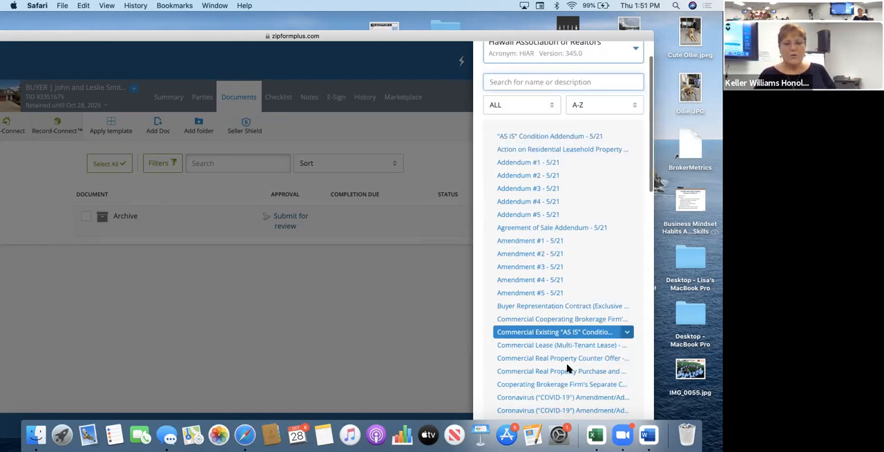
scroll(568, 365, up, 12)
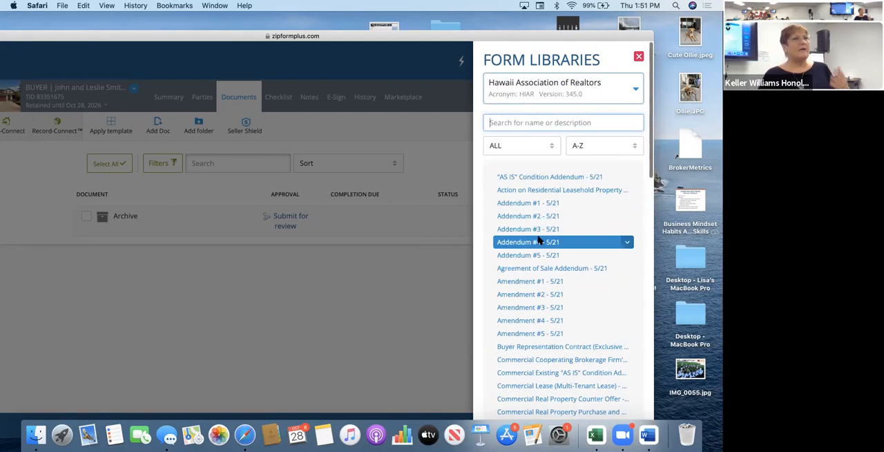
Include all form libraries, search for "purchase", and add the Purchase Contract - 5/21 form to the transaction.
click(516, 87)
click(502, 115)
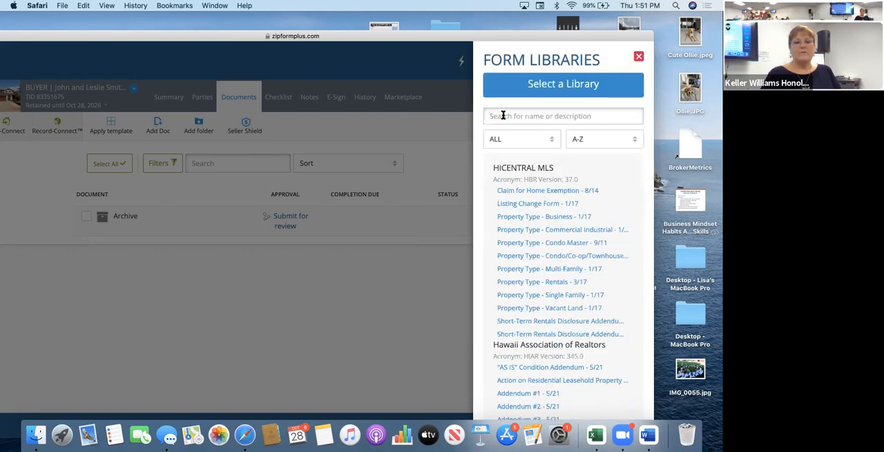
text(pur)
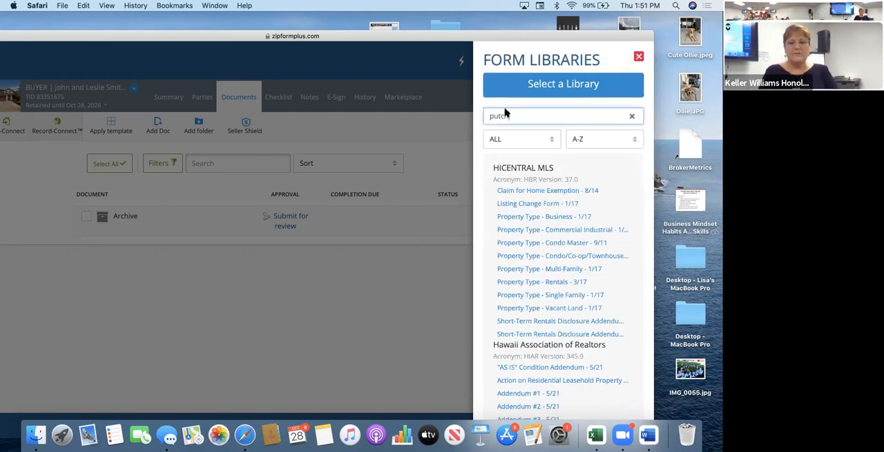
text(c)
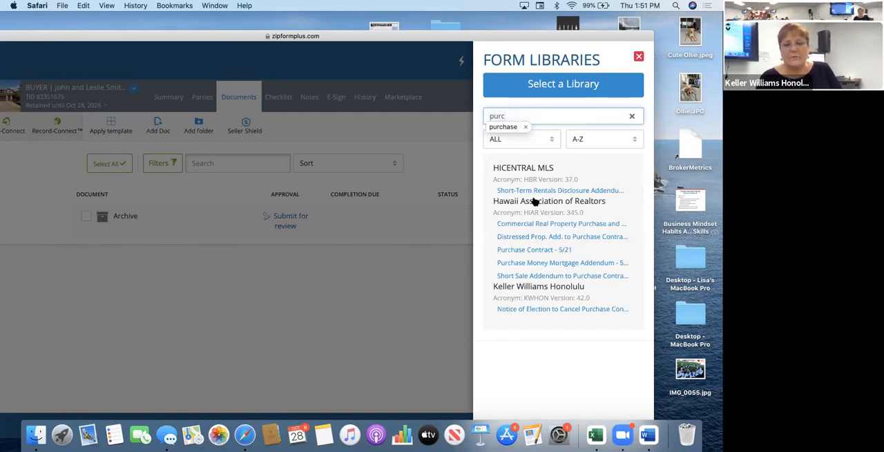
click(534, 250)
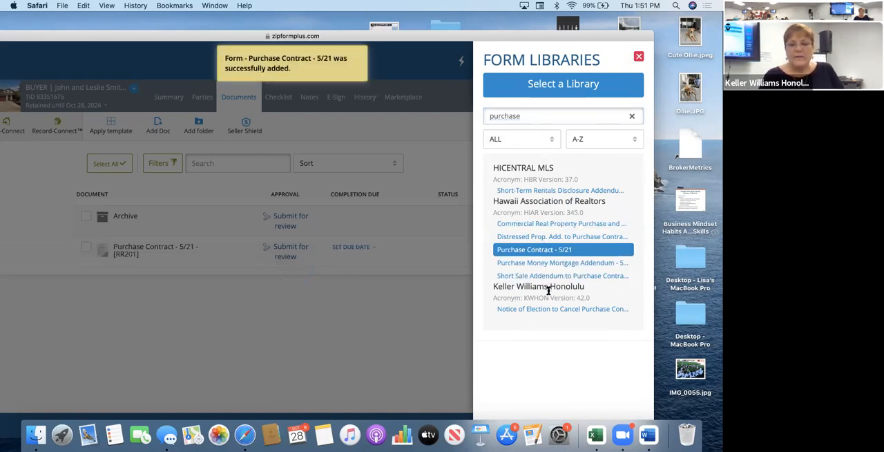
Search the form libraries for "standard", add the Standard Addendum - 12/19 form, and close the libraries.
double_click(537, 116)
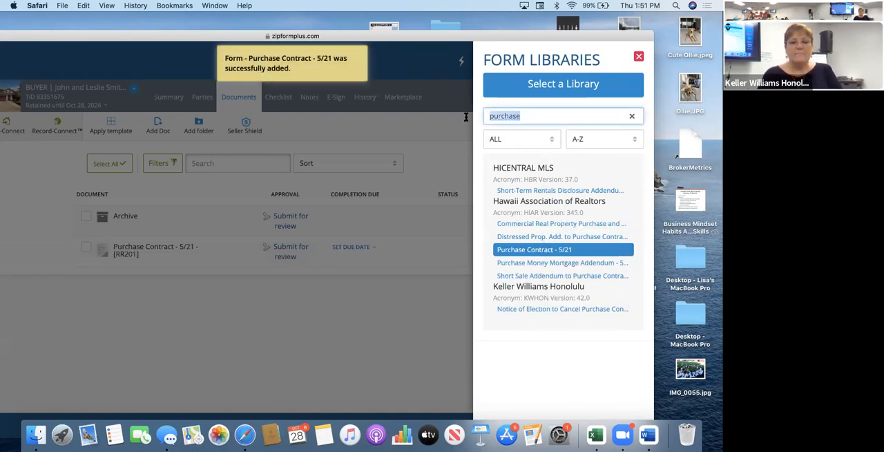
text(standard)
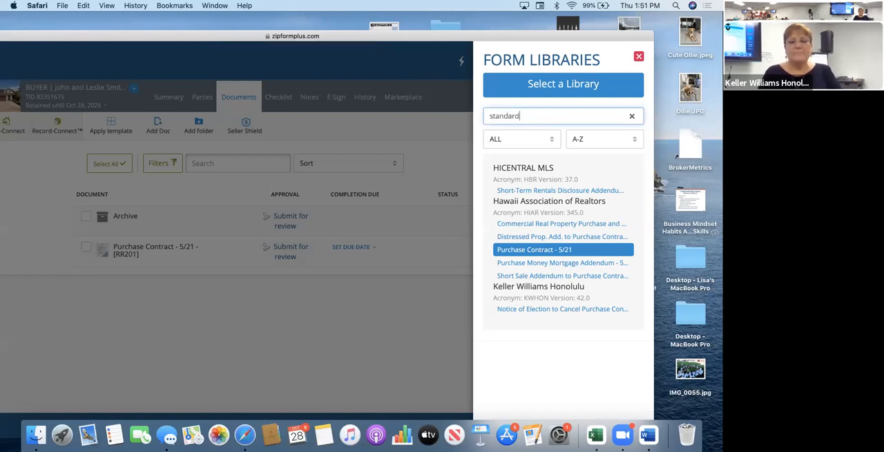
click(517, 190)
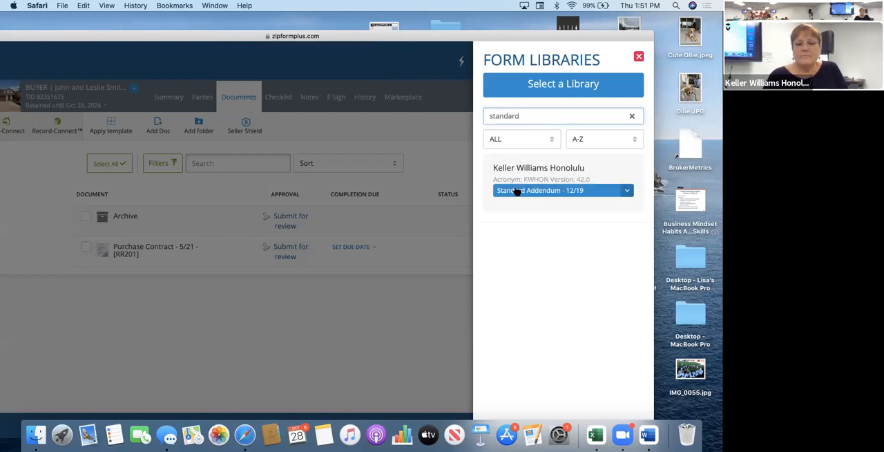
click(337, 350)
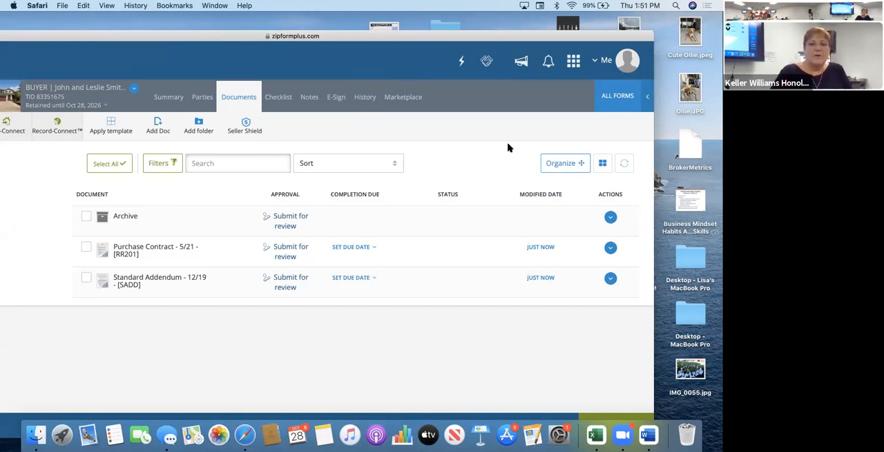
Try reordering the Purchase Contract and the Standard Addendum in the document list's organizing mode, and finish organizing.
click(558, 168)
drag(115, 239, 119, 284)
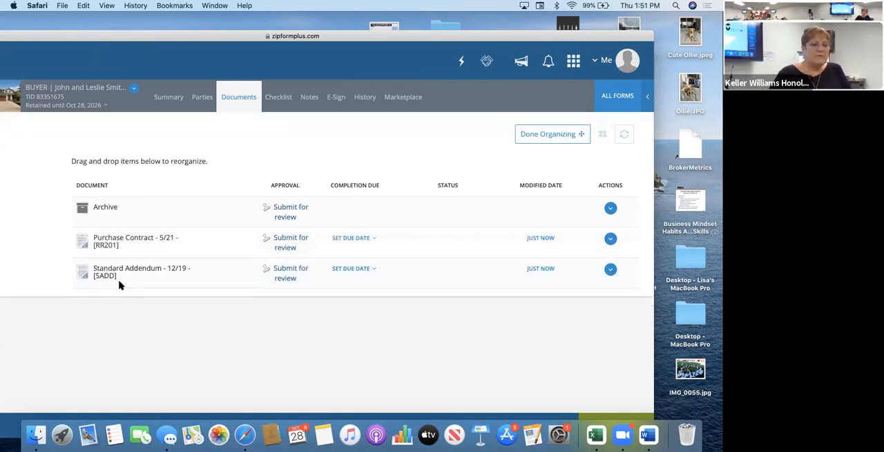
click(526, 137)
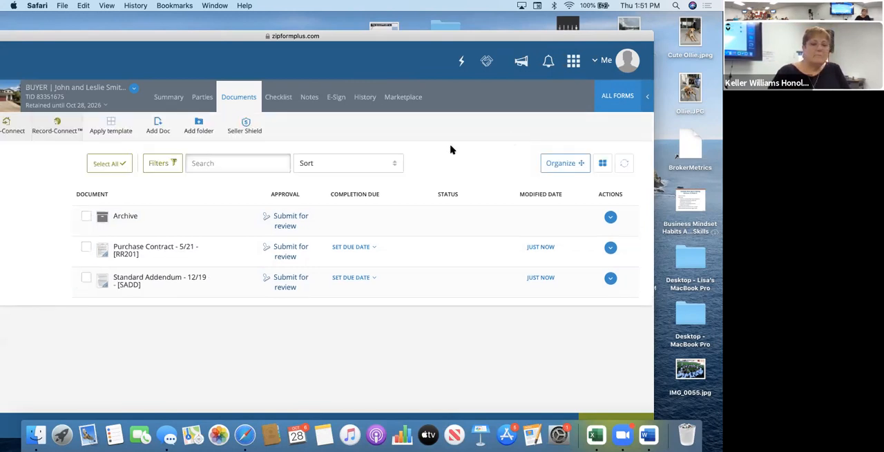
Open the Purchase Contract and set the tax map key's parcel to 022 and its CPR to 0000.
click(155, 251)
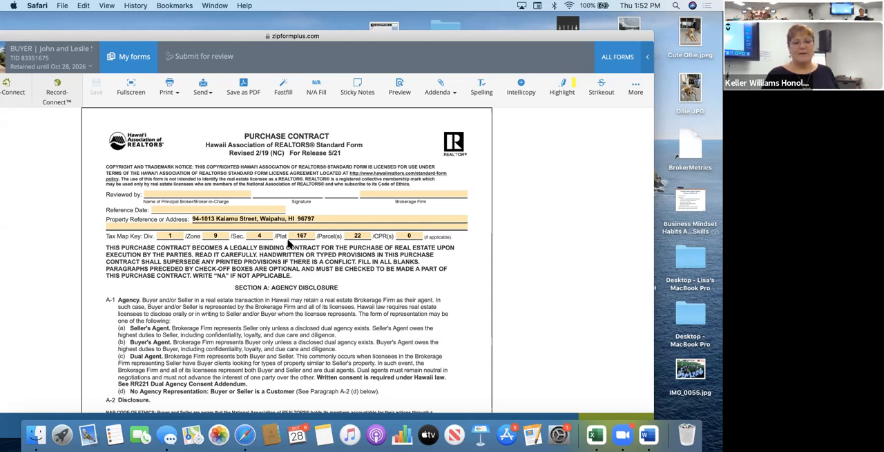
click(351, 237)
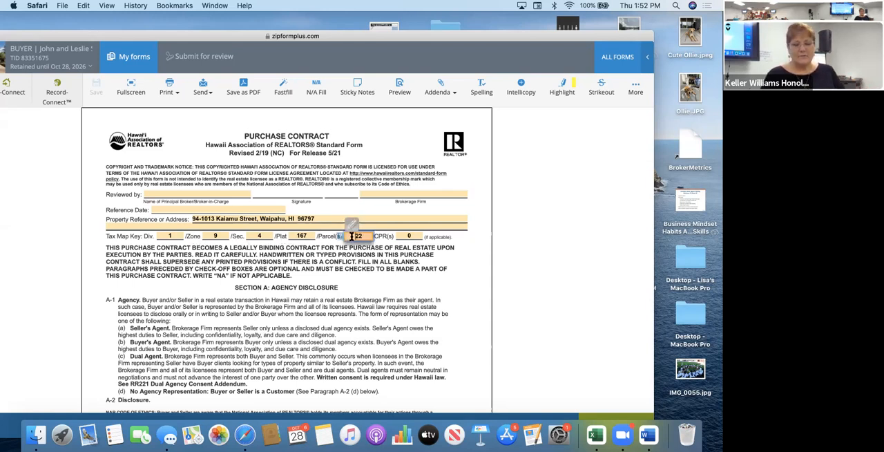
text(0)
click(404, 235)
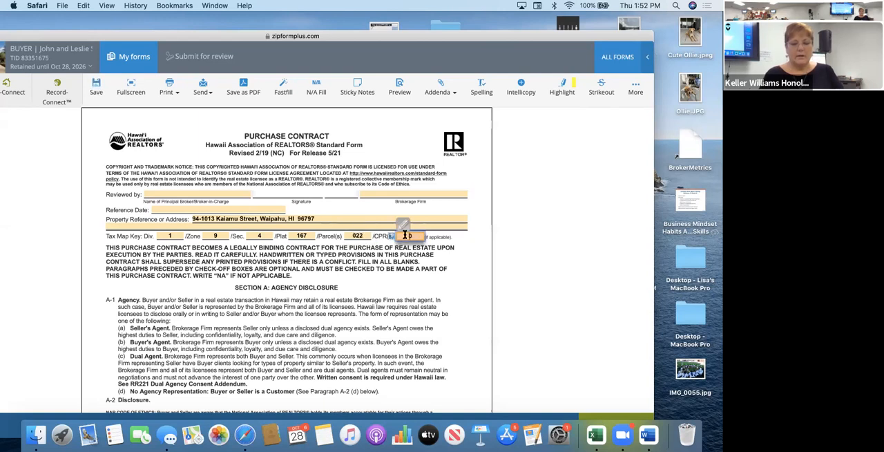
text(000)
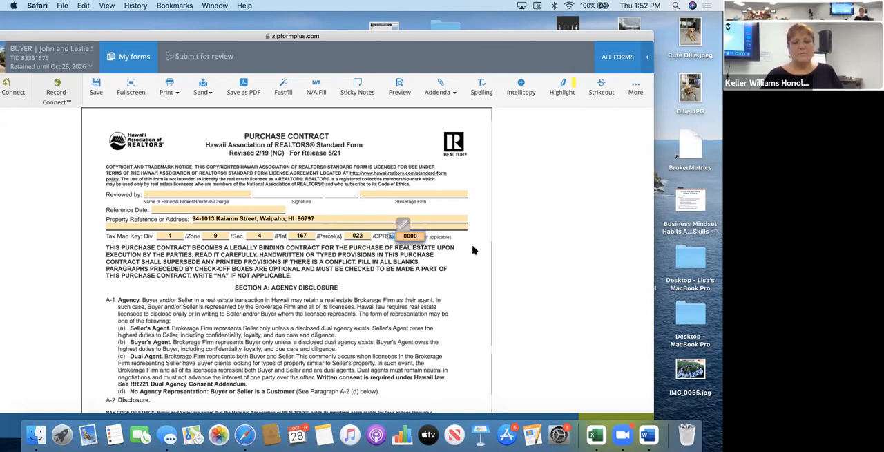
click(474, 248)
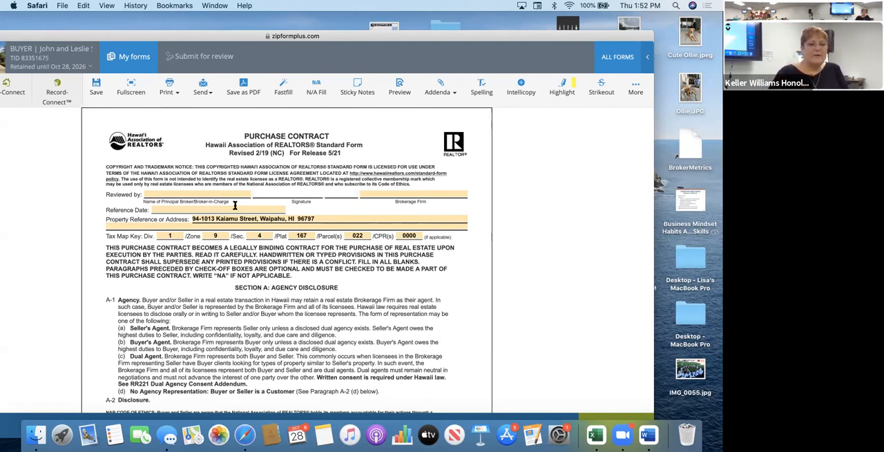
Fill in the reviewing broker's name and Keller Williams Honolulu as the brokerage firm in the contract's header, and save the form.
click(245, 196)
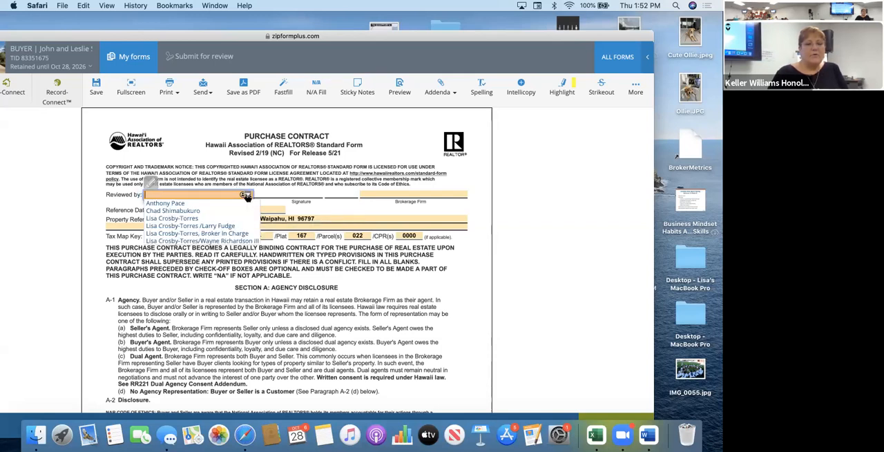
click(231, 218)
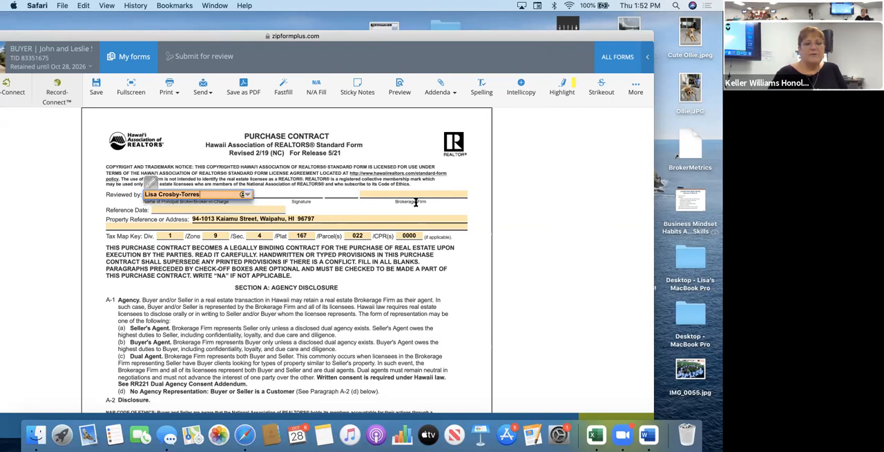
click(468, 196)
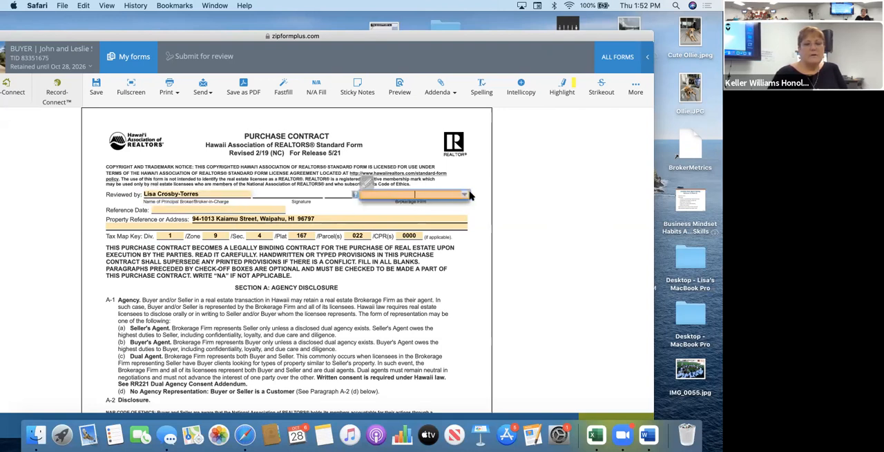
click(465, 195)
scroll(450, 244, down, 10)
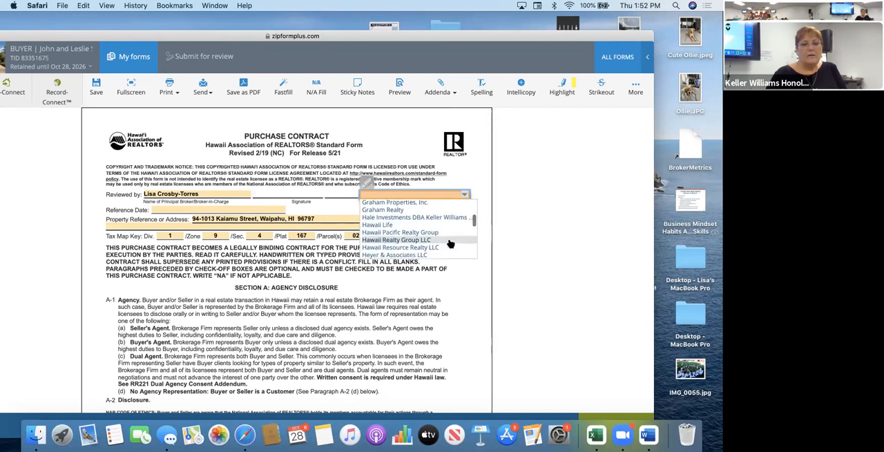
scroll(450, 244, down, 5)
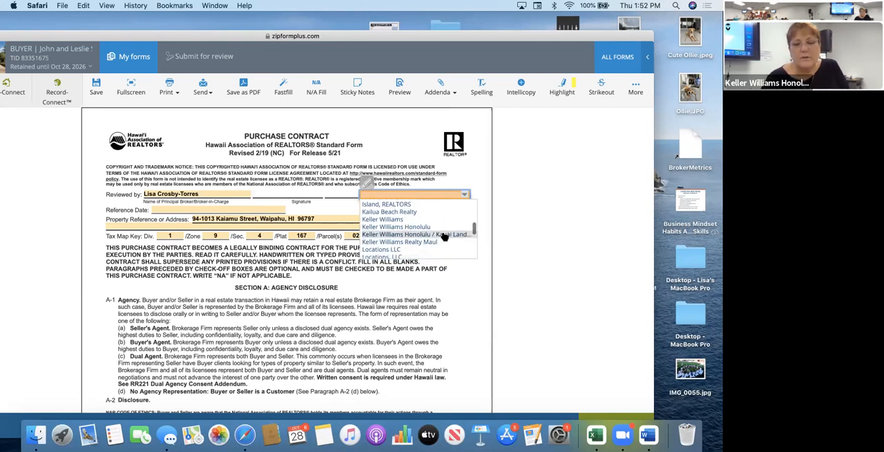
click(397, 227)
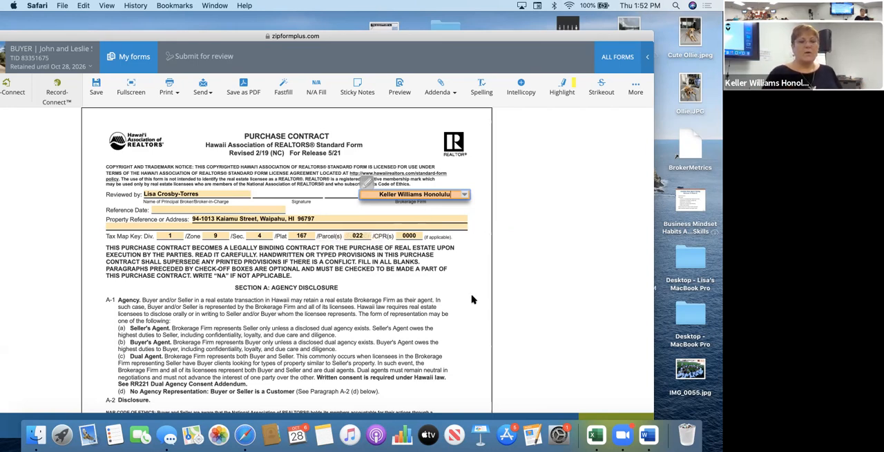
scroll(429, 323, down, 10)
scroll(428, 322, up, 10)
scroll(428, 321, down, 2)
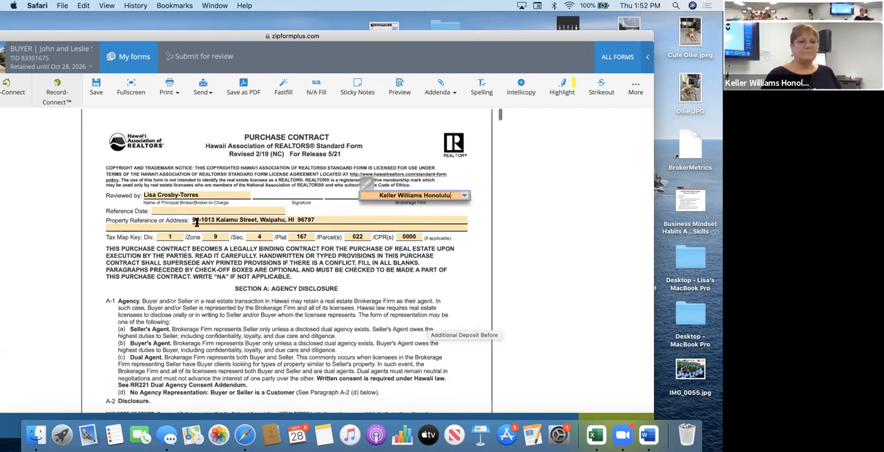
click(96, 87)
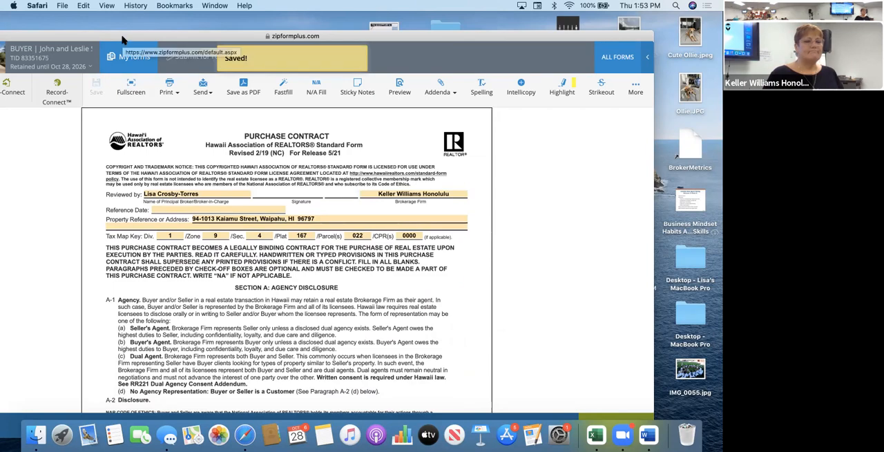
Review the buyer, seller and agent details in the contract's signature section, and check the seller's brokerage license number field.
drag(149, 36, 168, 31)
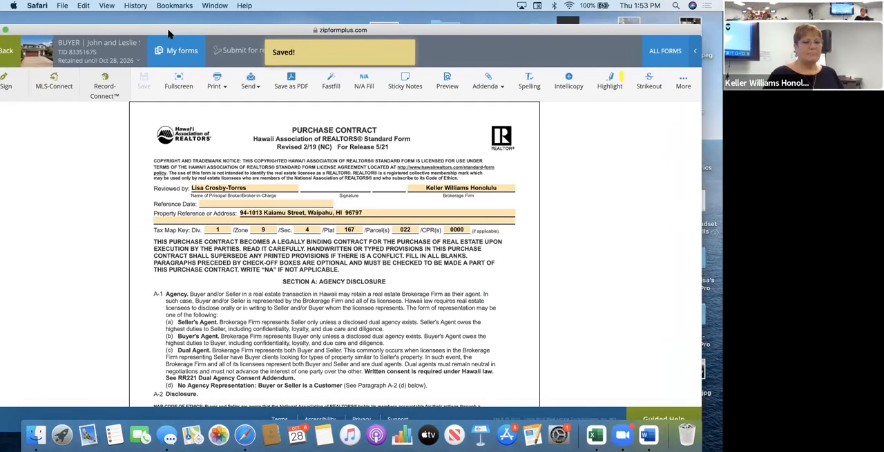
scroll(225, 132, down, 20)
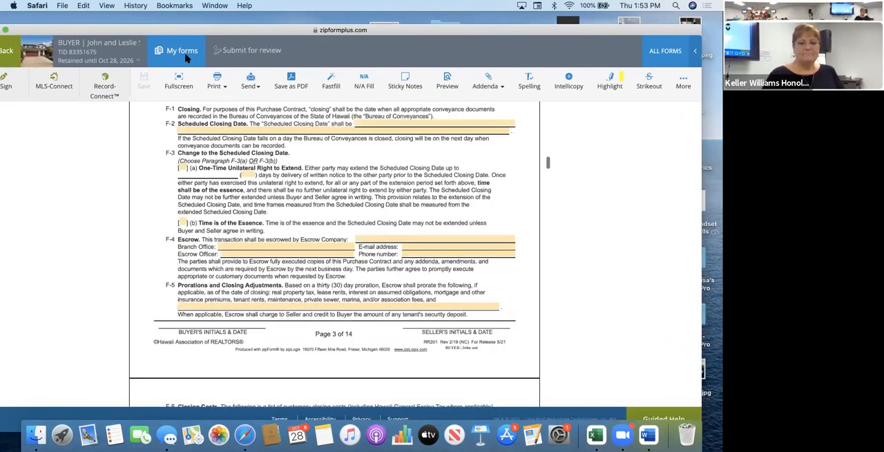
scroll(225, 131, down, 20)
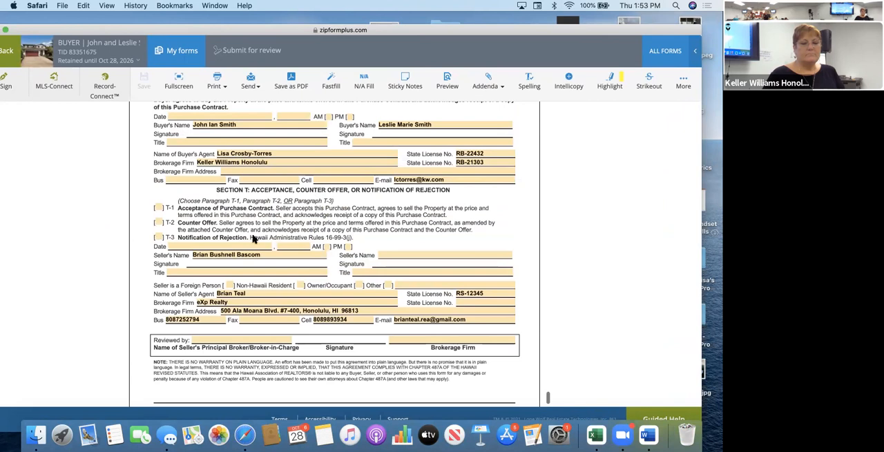
scroll(257, 252, up, 2)
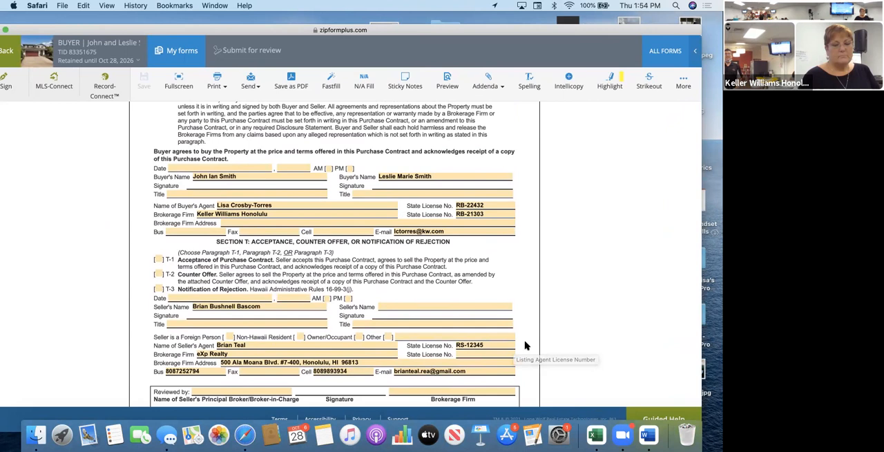
click(489, 354)
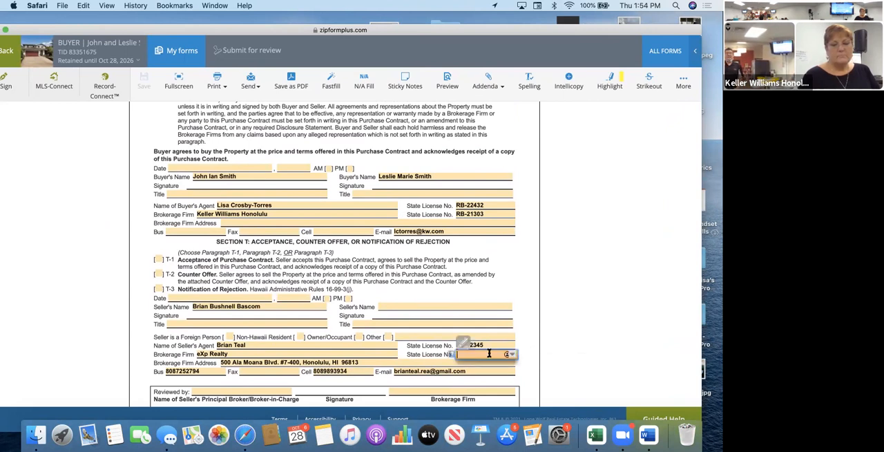
click(511, 354)
click(547, 331)
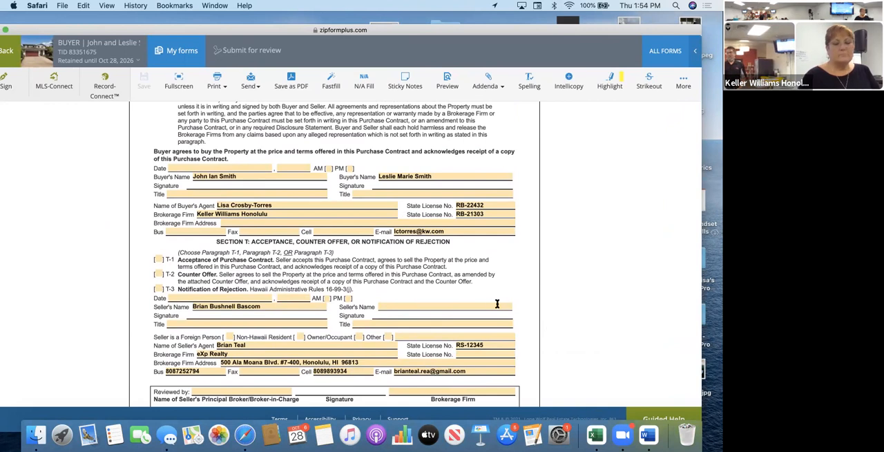
Try to fill in the buyer's brokerage firm address in the Purchase Contract's signature section using the saved work contact suggestion.
click(315, 221)
click(385, 222)
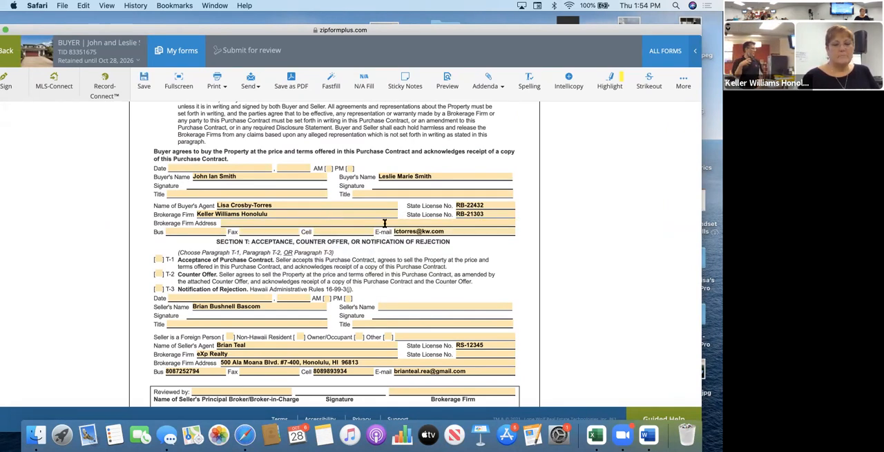
click(508, 225)
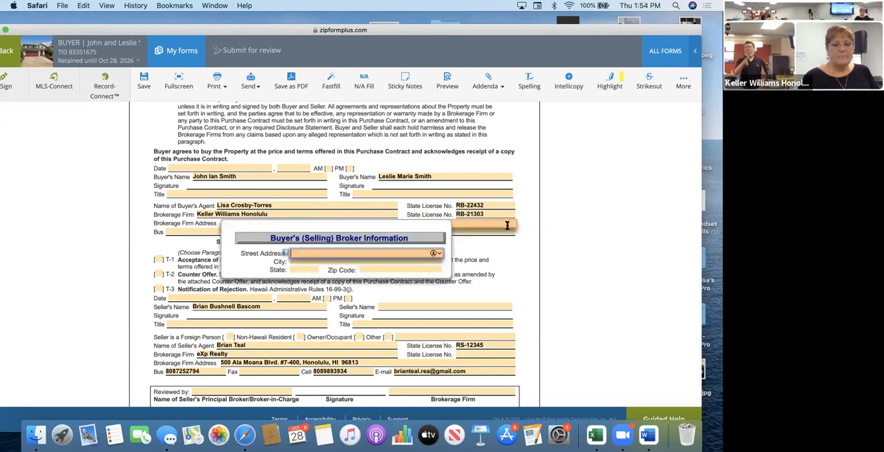
click(439, 255)
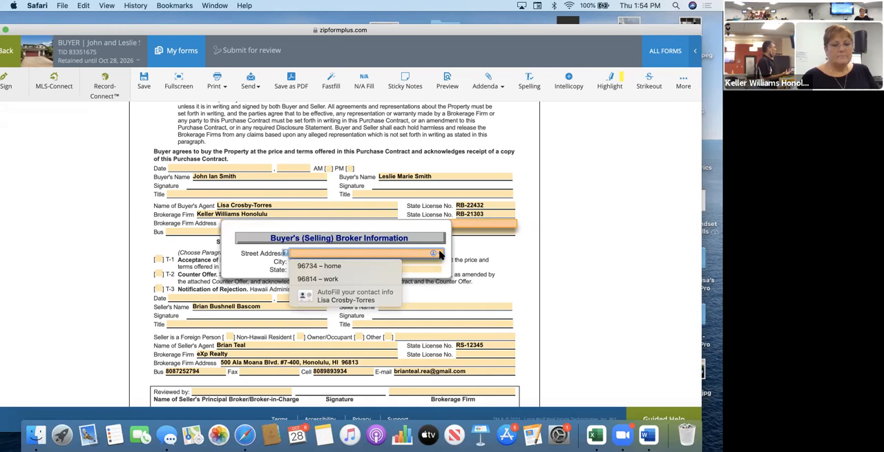
click(382, 279)
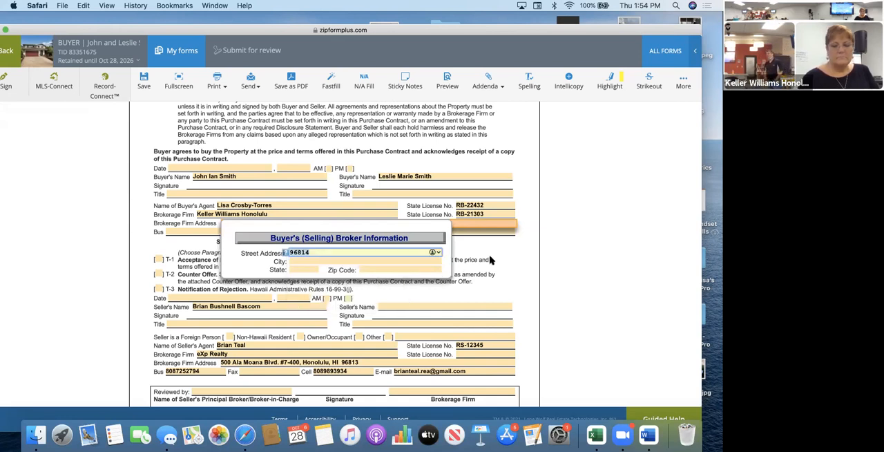
key(Tab)
click(540, 259)
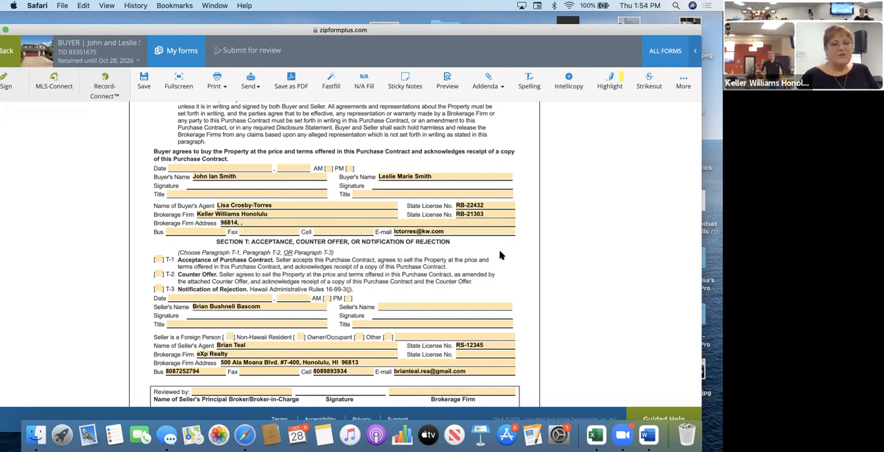
Clear the street address entry from the buyer's brokerage firm address and close the broker information entry.
click(204, 221)
key(BackSpace)
key(BackSpace)
key(BackSpace)
key(BackSpace)
key(BackSpace)
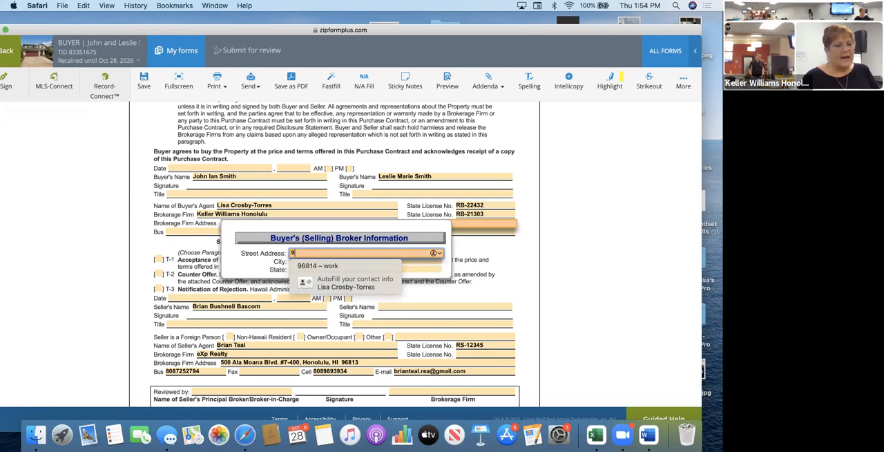
click(504, 259)
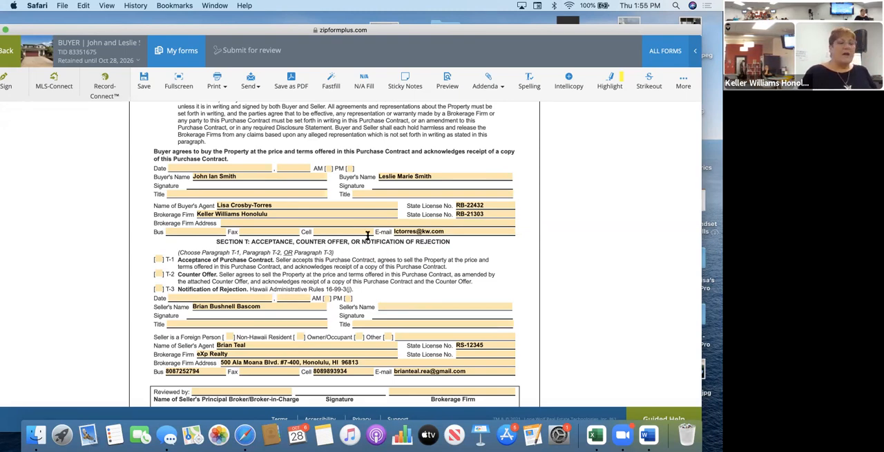
Search the form libraries for "coop" and add the Cooperating Brokerage Firm's Separate Contract to the transaction.
scroll(381, 225, up, 10)
scroll(381, 226, up, 20)
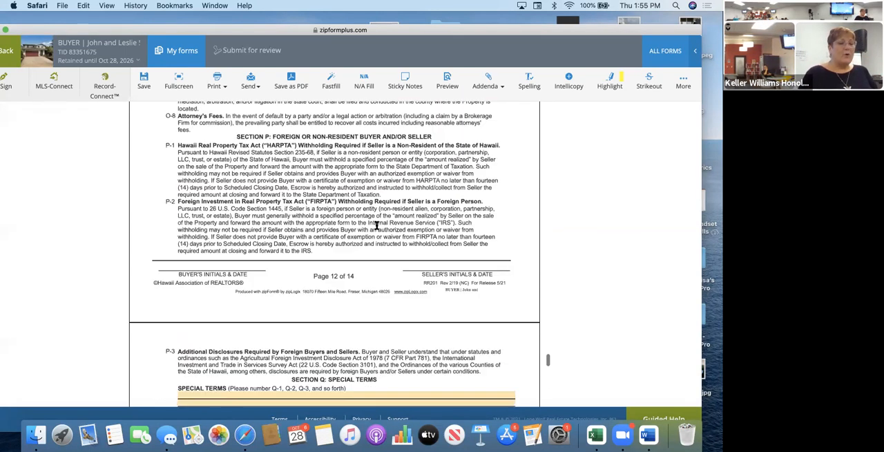
scroll(376, 225, up, 20)
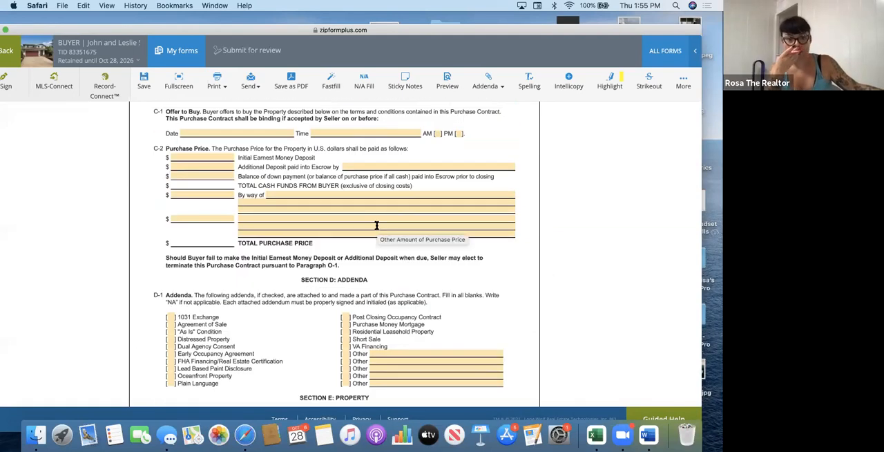
scroll(442, 311, up, 15)
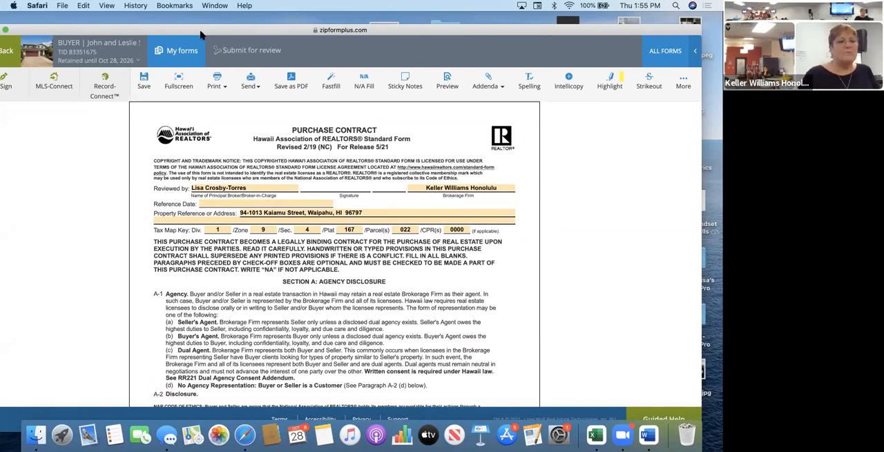
drag(201, 32, 200, 72)
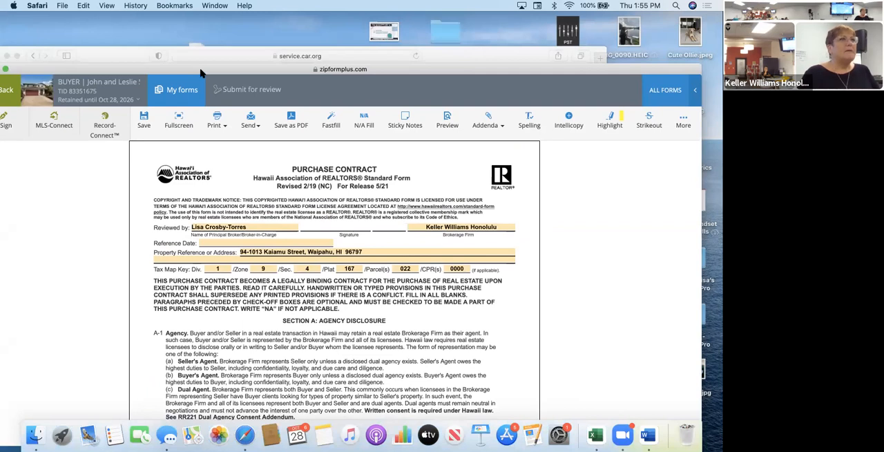
click(666, 91)
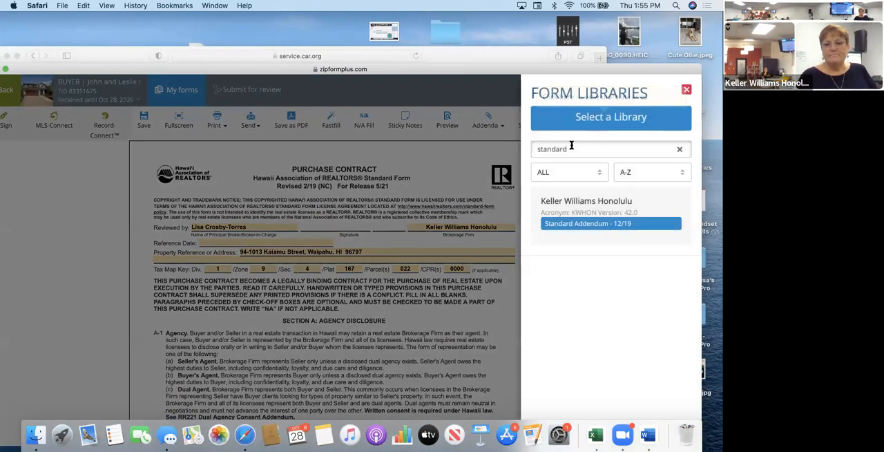
double_click(572, 147)
text(coop)
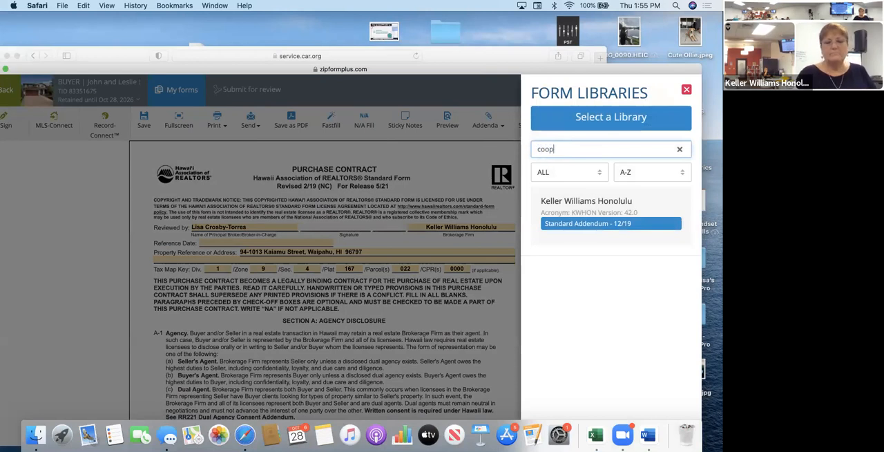
click(573, 237)
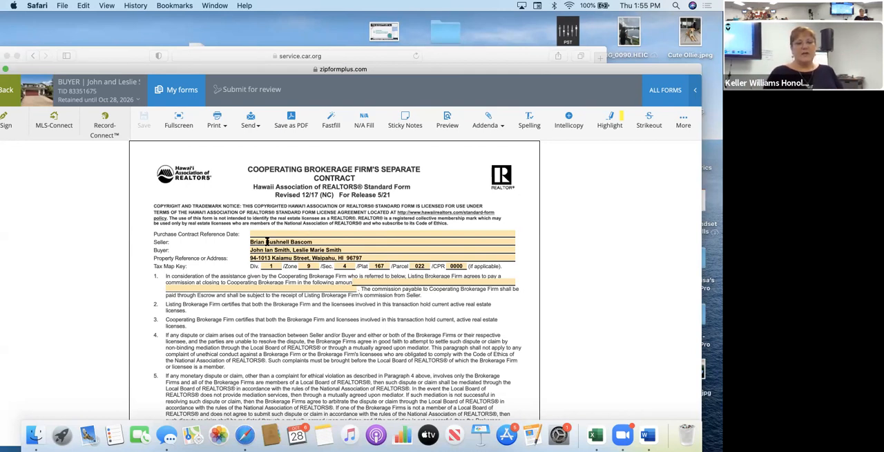
Set the separate contract's reference date to October 28, 2021 and mark the Cooperating Brokerage Firm corporation option in section 6 with X.
click(274, 234)
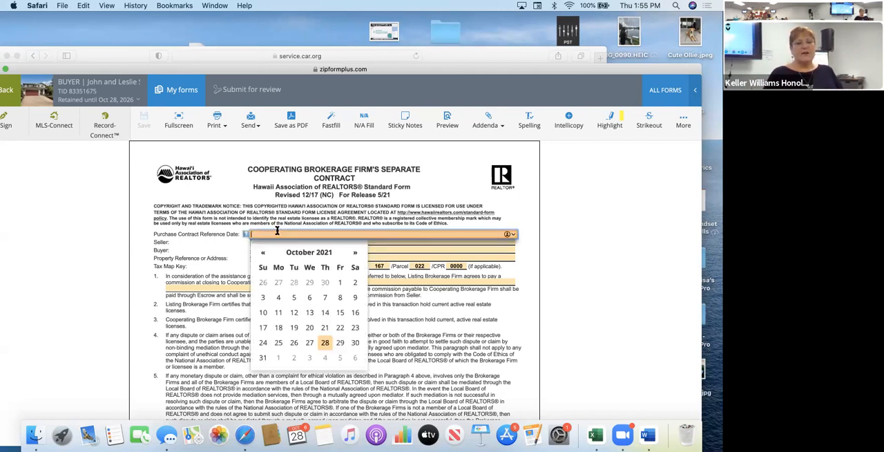
click(325, 342)
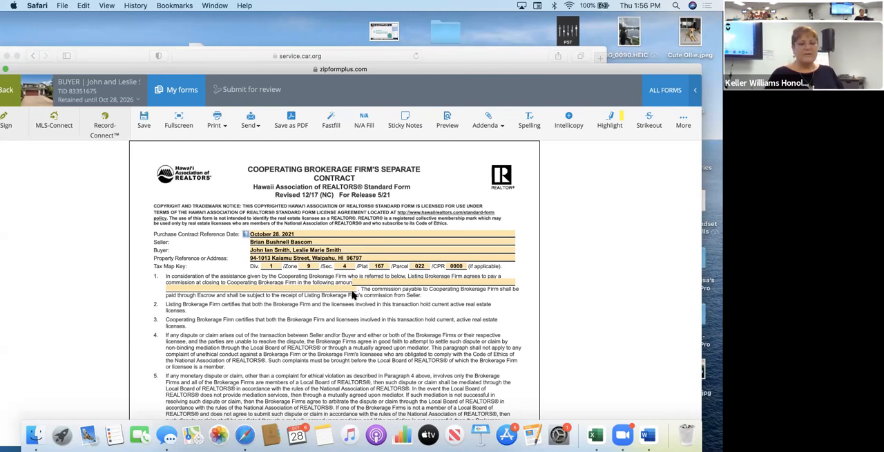
scroll(352, 295, down, 5)
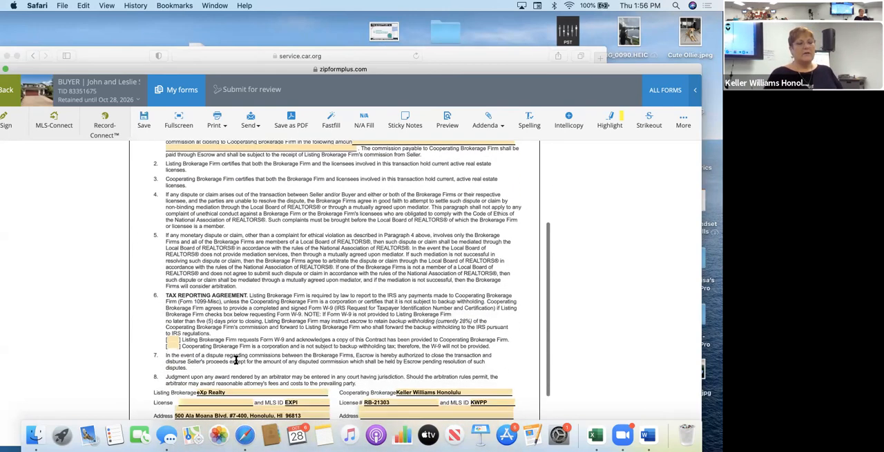
scroll(235, 360, down, 3)
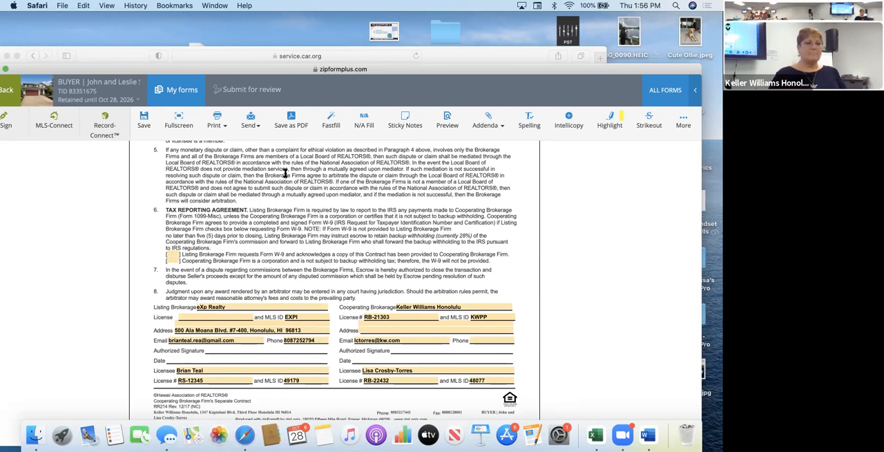
drag(129, 52, 148, 46)
click(100, 399)
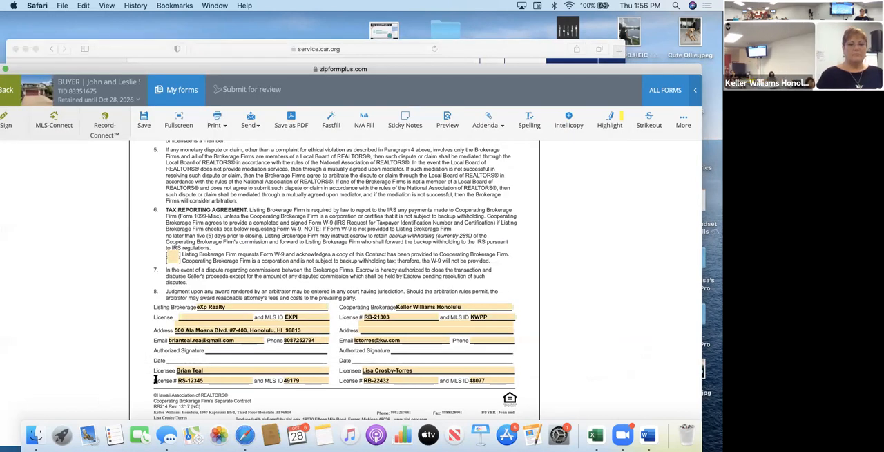
click(175, 261)
text(X)
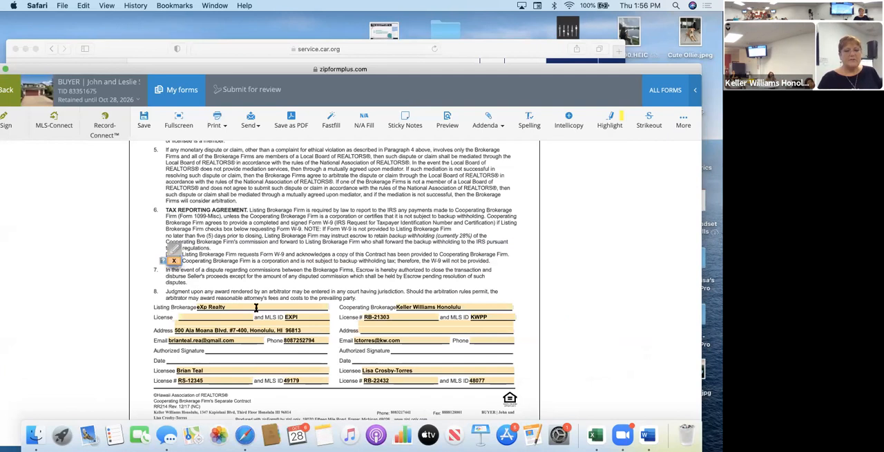
click(288, 288)
Enter "3% of final sales price (No GET)" as the cooperating brokerage firm's commission amount in paragraph 1.
scroll(286, 284, up, 5)
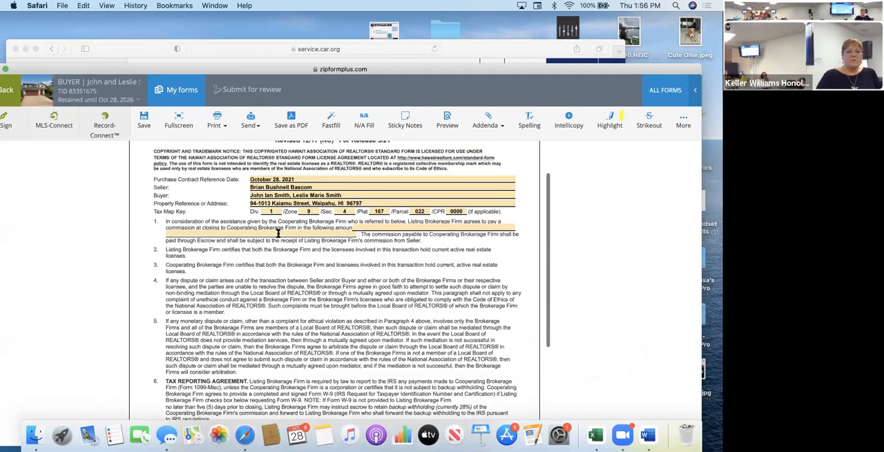
click(360, 226)
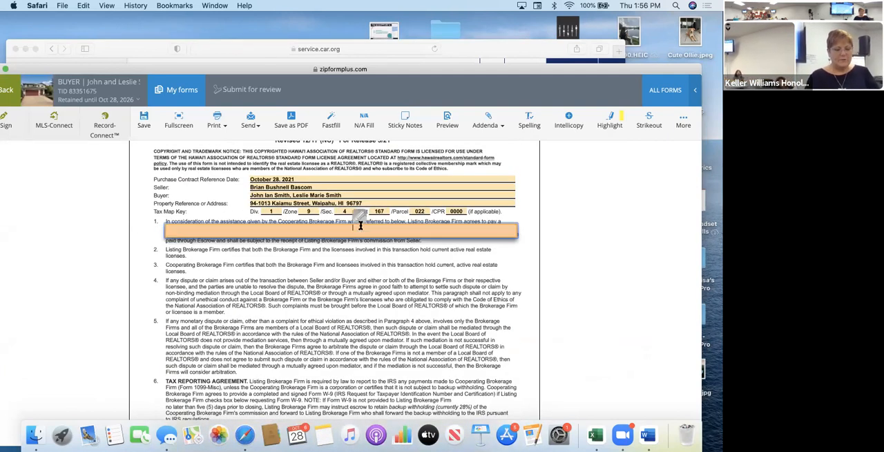
text(3%)
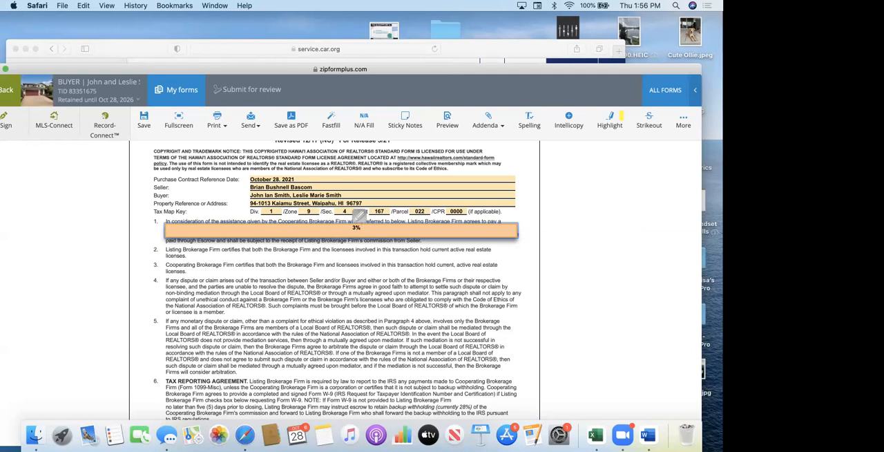
text(of final sales price)
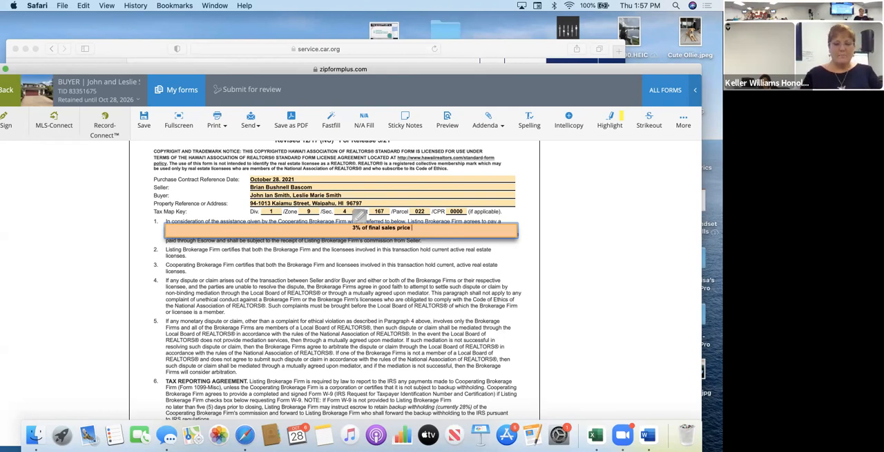
text(N)
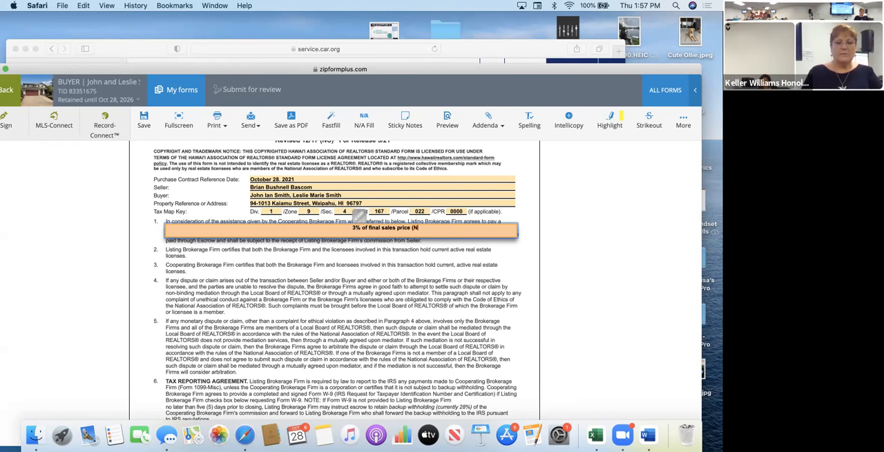
text(o GWR))
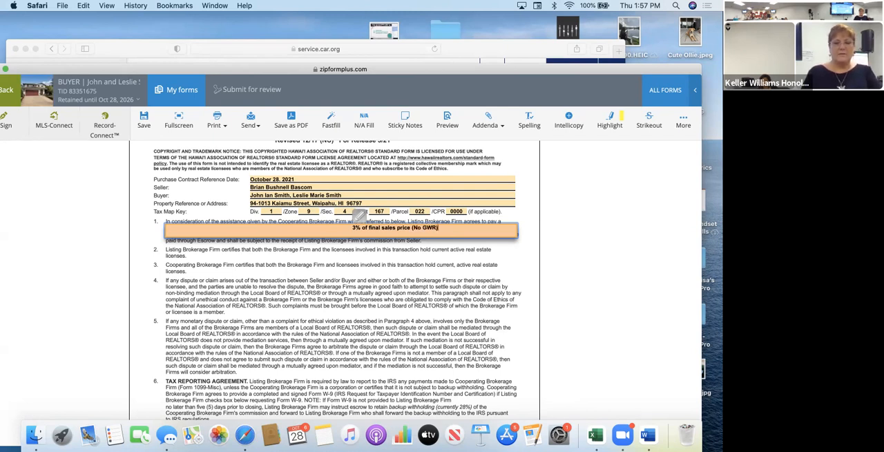
key(BackSpace)
key(BackSpace)
key(BackSpace)
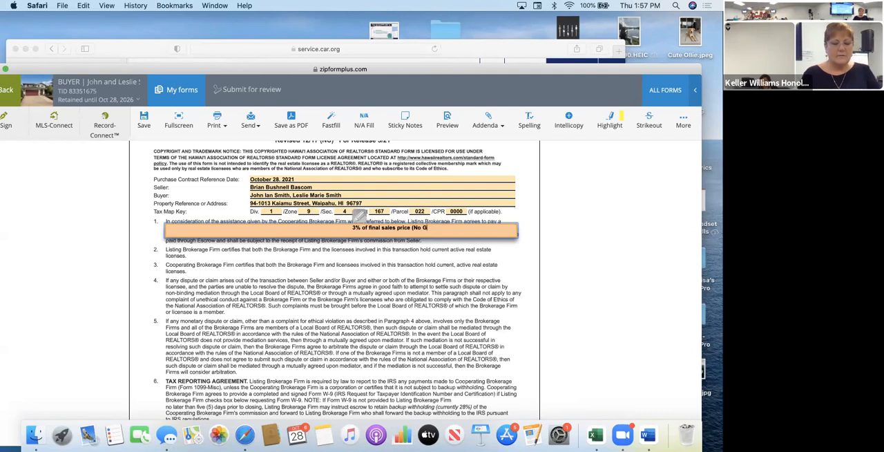
text(ET))
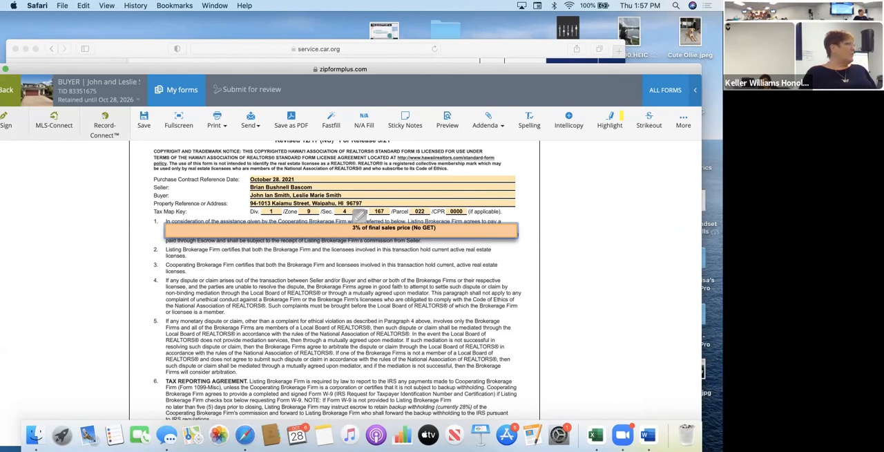
Check the separate contract through its brokerage details, save it and return to the transaction's document list.
scroll(450, 321, down, 1)
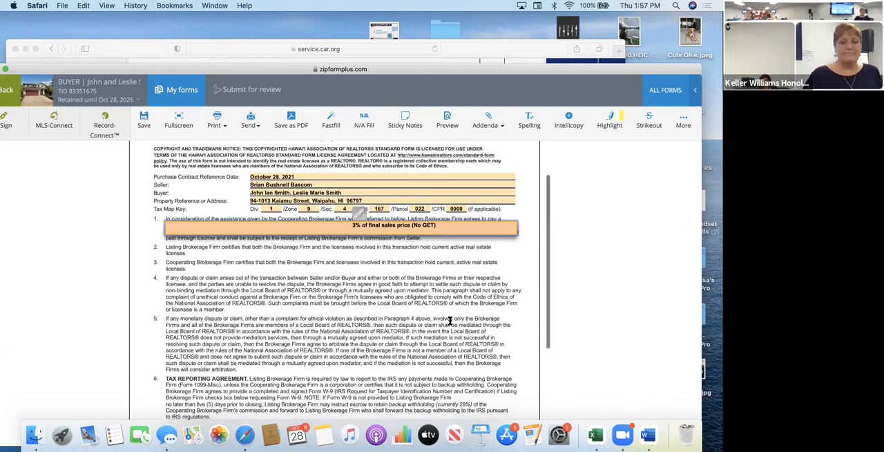
scroll(450, 321, down, 10)
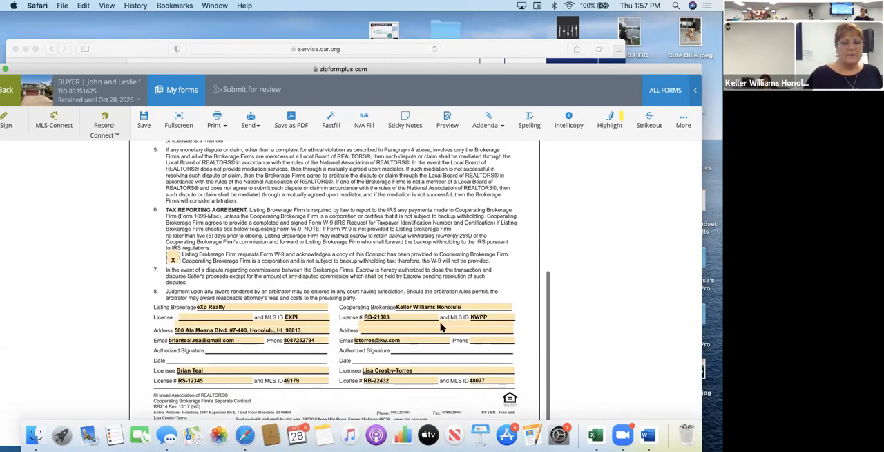
scroll(193, 406, up, 10)
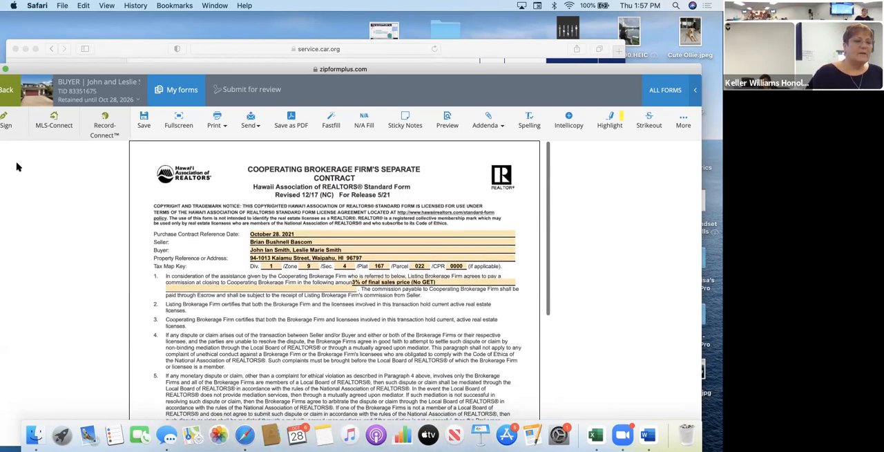
click(12, 91)
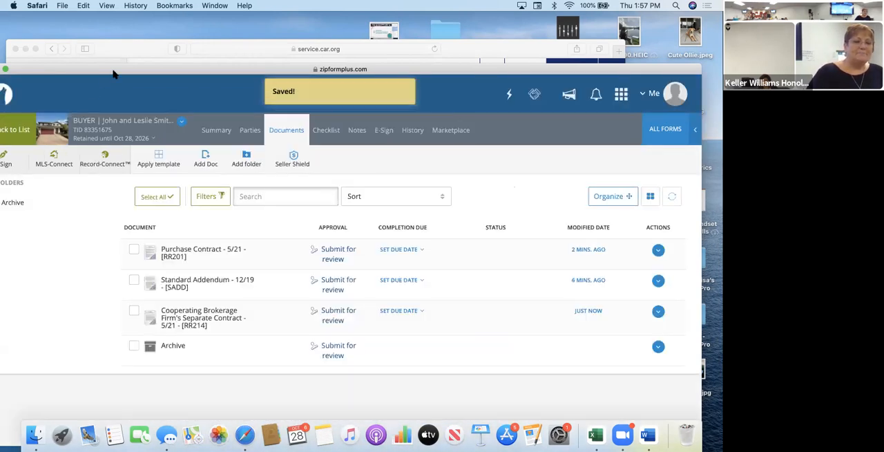
Start a new e-sign packet for the transaction and bring up the selection of documents to sign.
drag(114, 74, 158, 39)
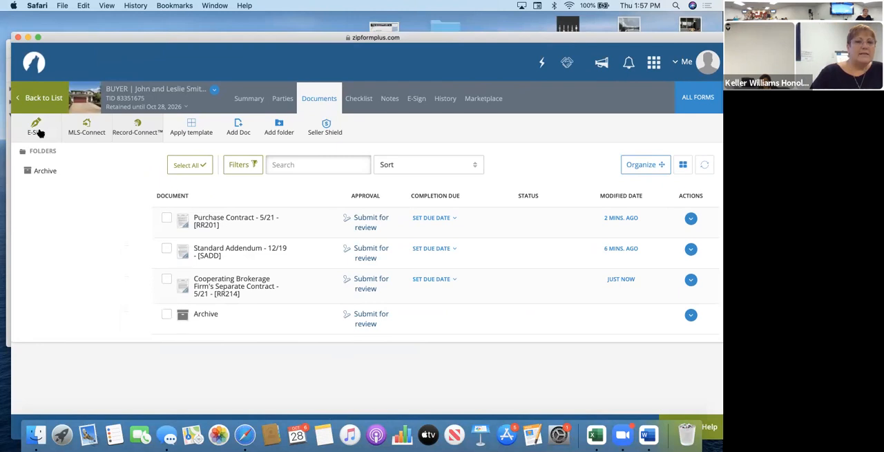
click(39, 133)
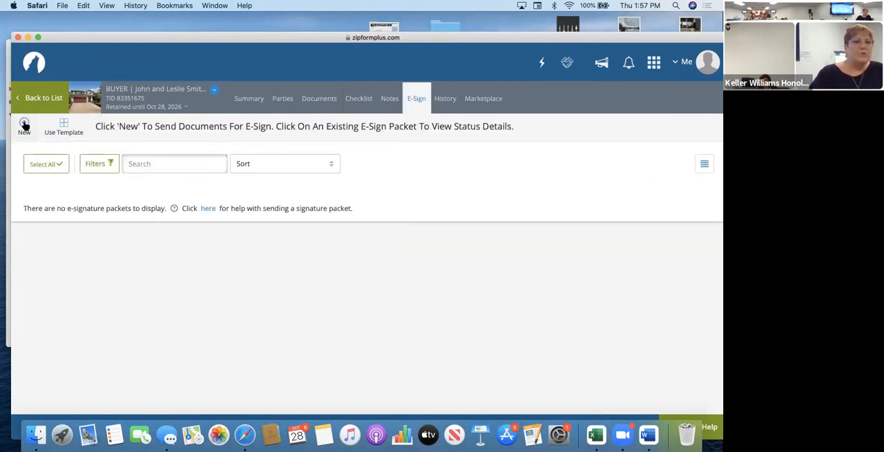
click(24, 124)
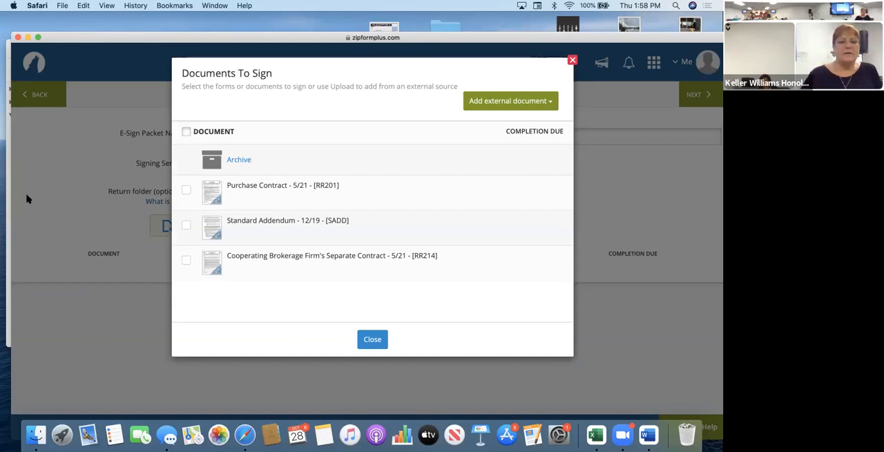
Include the Purchase Contract, Standard Addendum and Cooperating Brokerage Firm's Separate Contract in the e-sign packet.
click(186, 189)
click(186, 226)
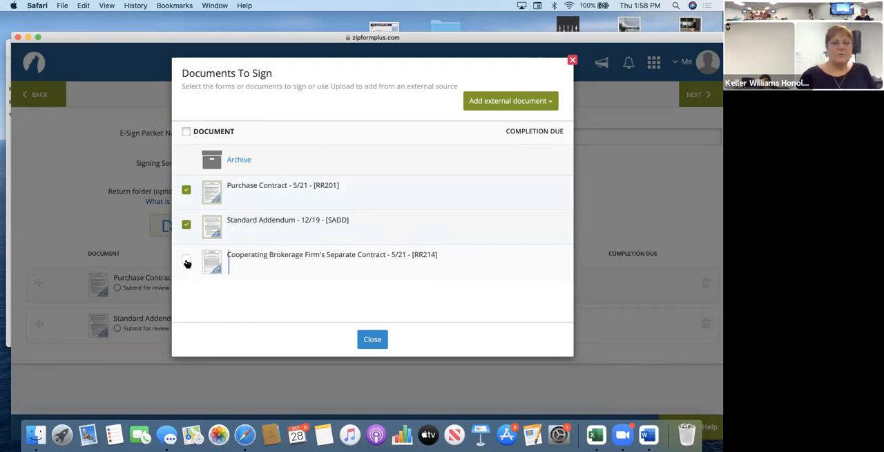
click(187, 261)
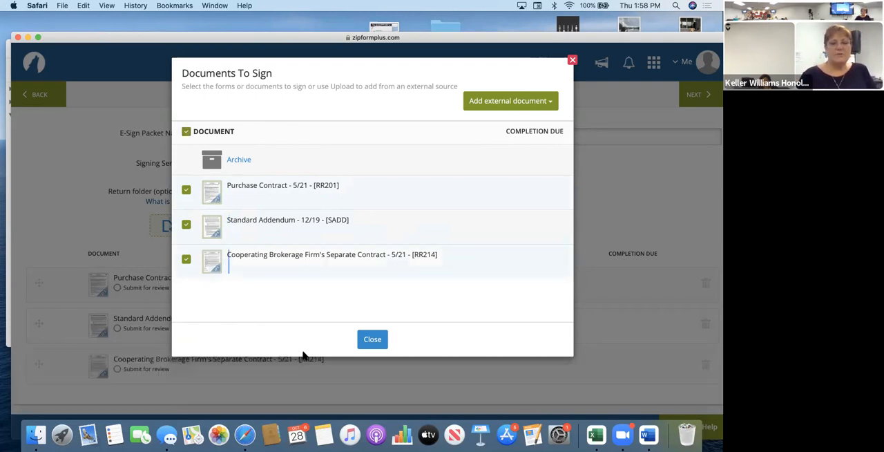
click(372, 339)
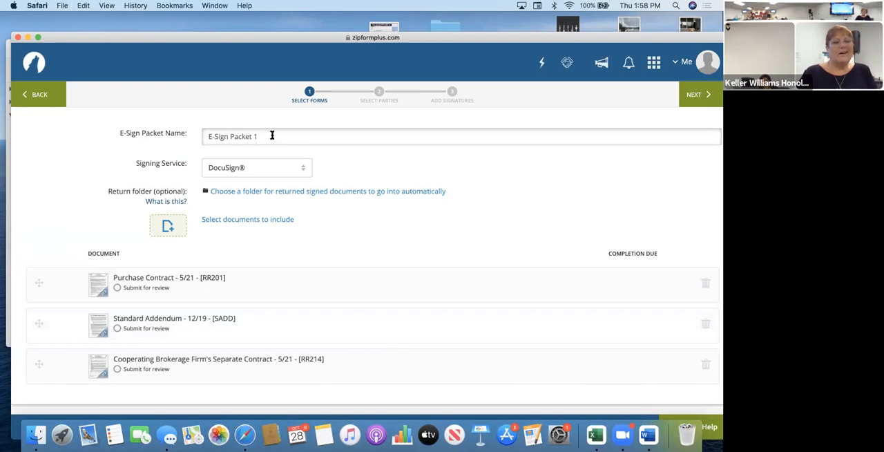
Name the e-sign packet "Offer on Kkkst" and keep DocuSign as its signing service after checking the available services.
click(166, 136)
text(Of)
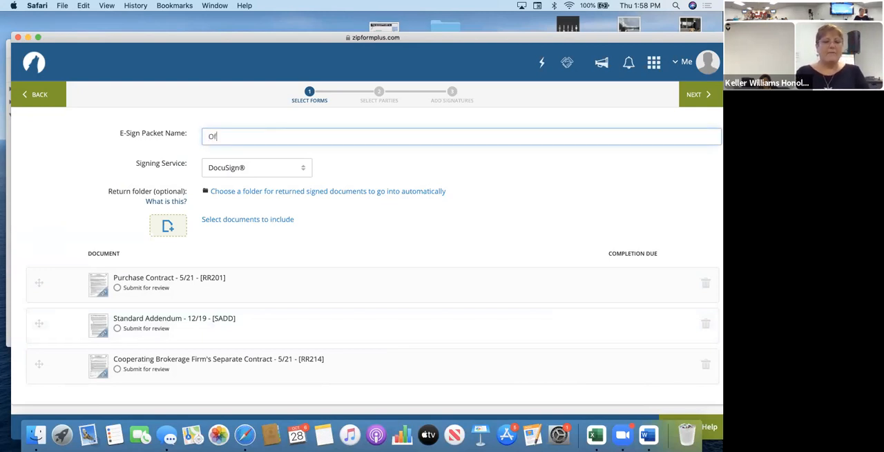
text(fer on Ku)
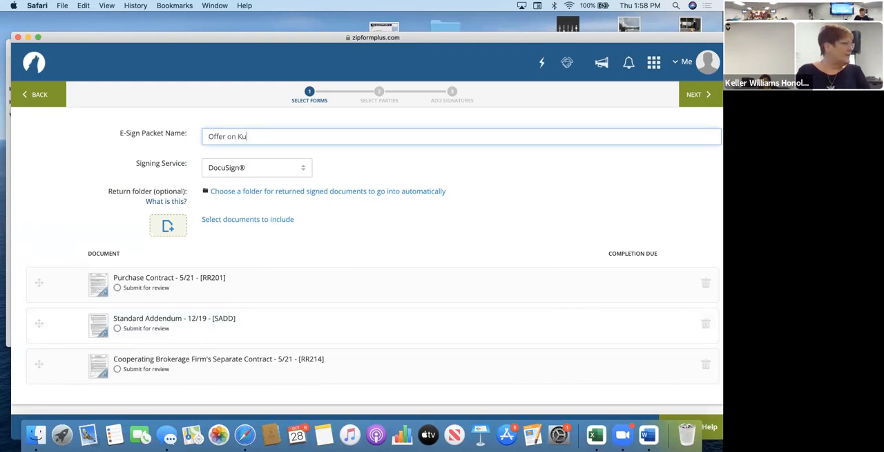
text(ka)
key(BackSpace)
key(BackSpace)
key(BackSpace)
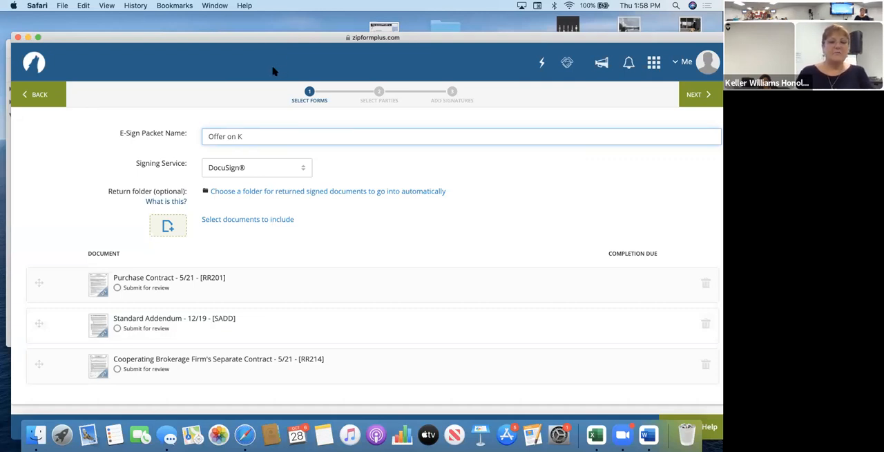
text(kumiau)
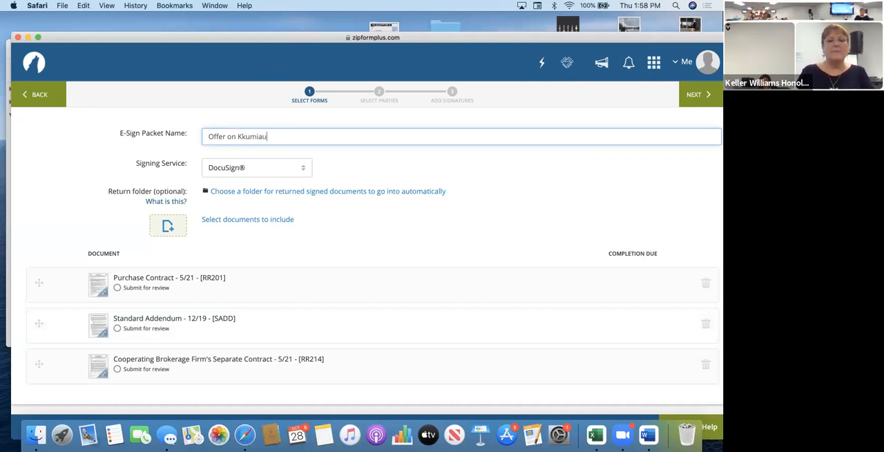
key(BackSpace)
key(BackSpace)
key(BackSpace)
key(BackSpace)
key(BackSpace)
text(kst)
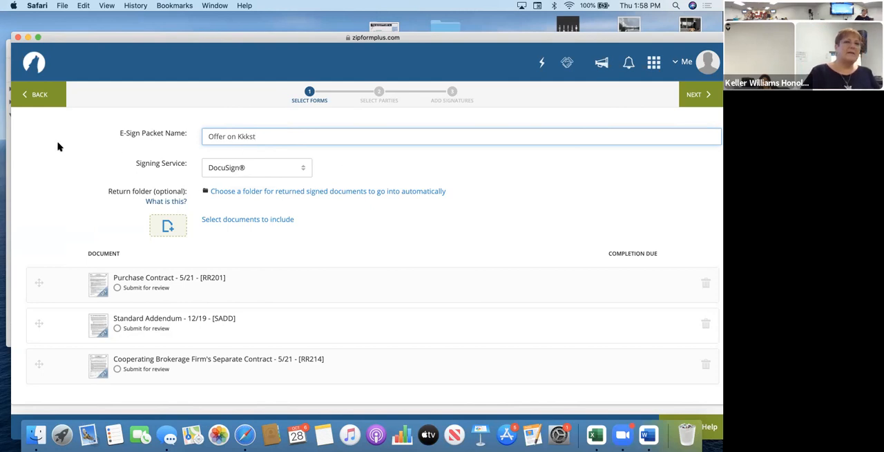
click(253, 170)
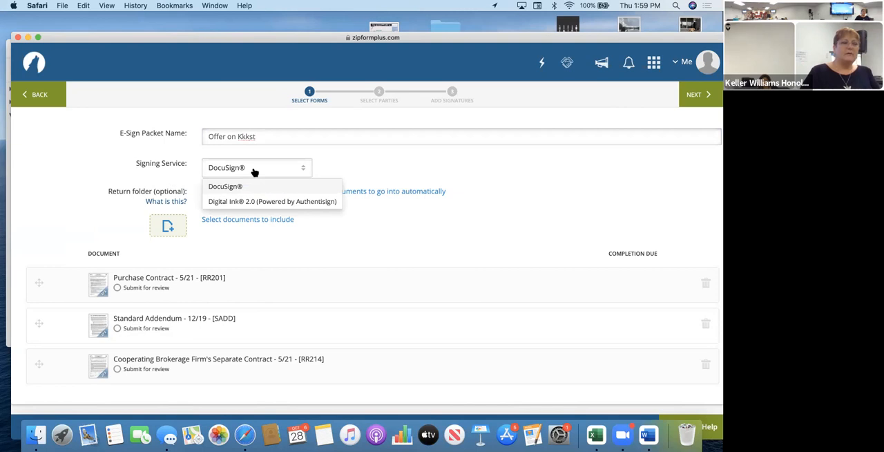
click(254, 171)
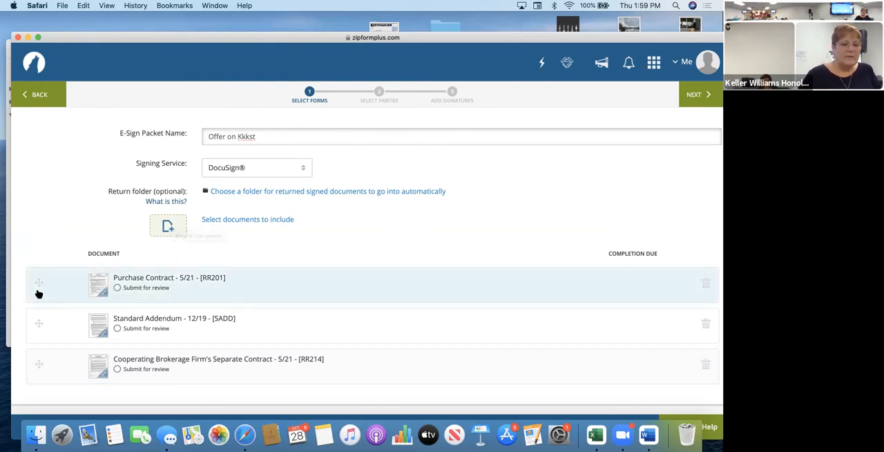
Try moving the Standard Addendum above the Purchase Contract in the packet and restore the original document order.
drag(72, 279, 43, 281)
drag(45, 325, 45, 284)
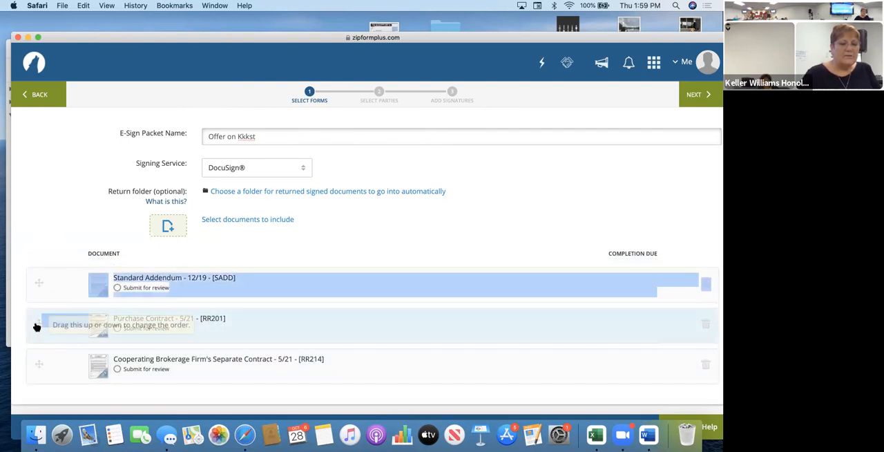
drag(38, 324, 38, 272)
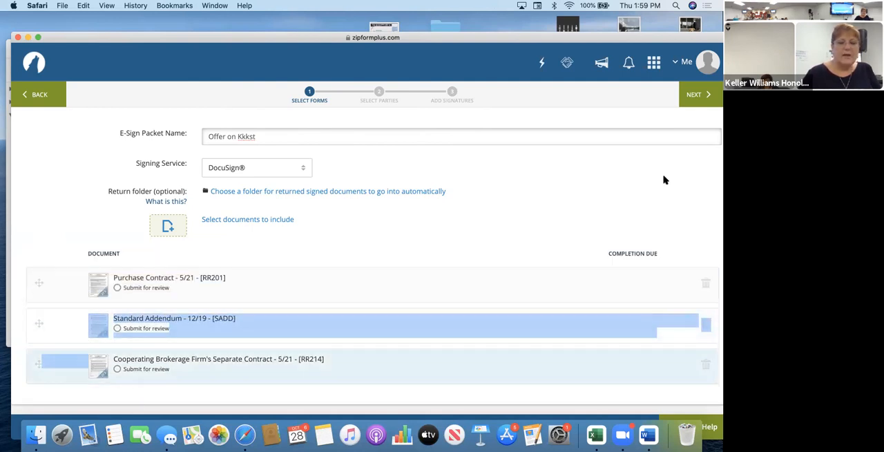
Proceed to the party selection and add only the Selling Broker entry, not the duplicate Selling Agent, as a signer.
click(698, 94)
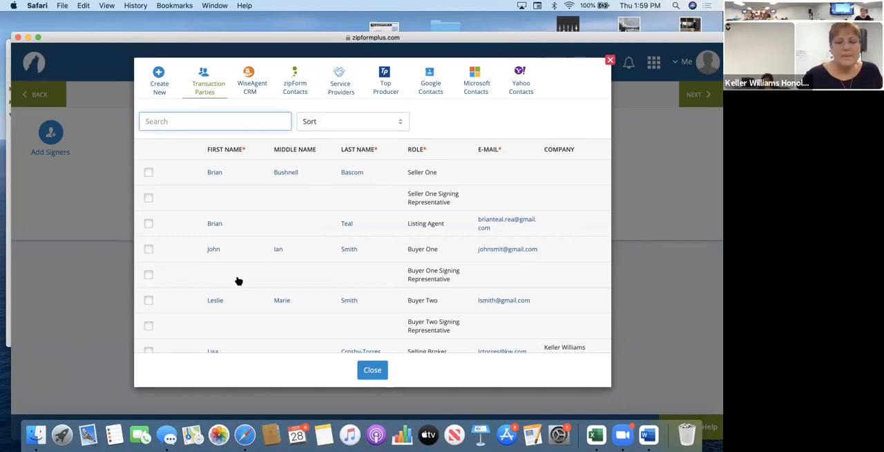
scroll(223, 290, down, 2)
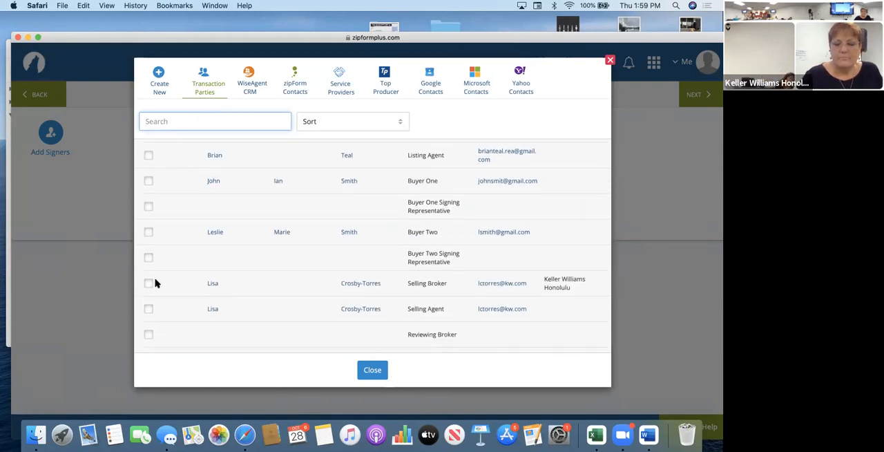
click(148, 283)
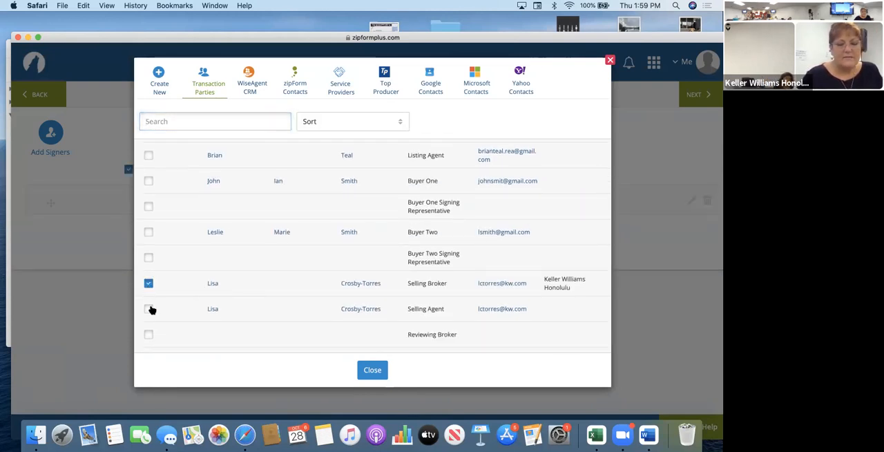
click(149, 309)
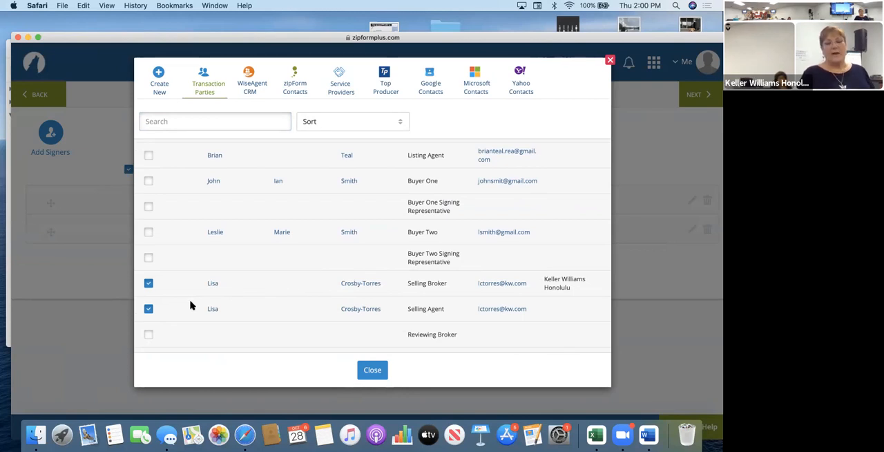
click(149, 309)
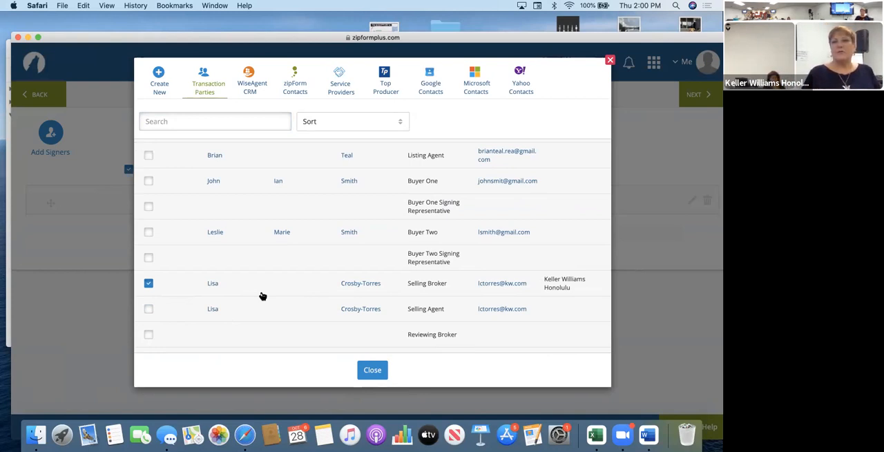
Add Buyer One and Buyer Two from the transaction parties as signers and close the party list.
scroll(263, 296, up, 3)
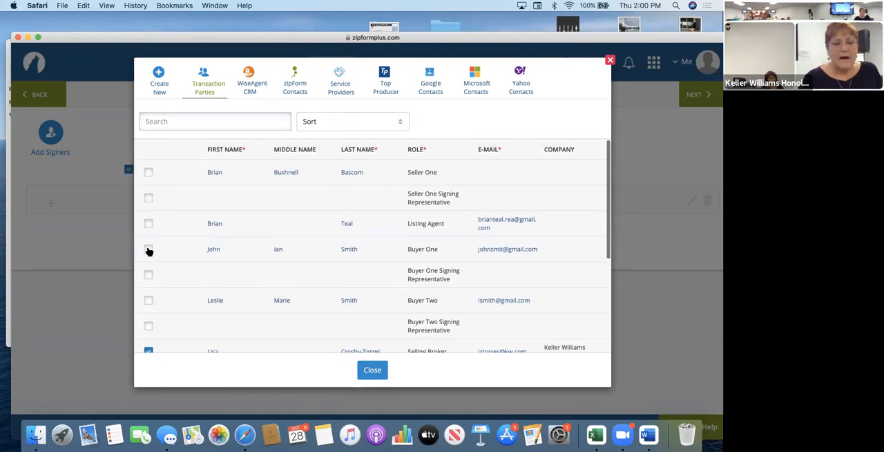
click(148, 249)
click(148, 302)
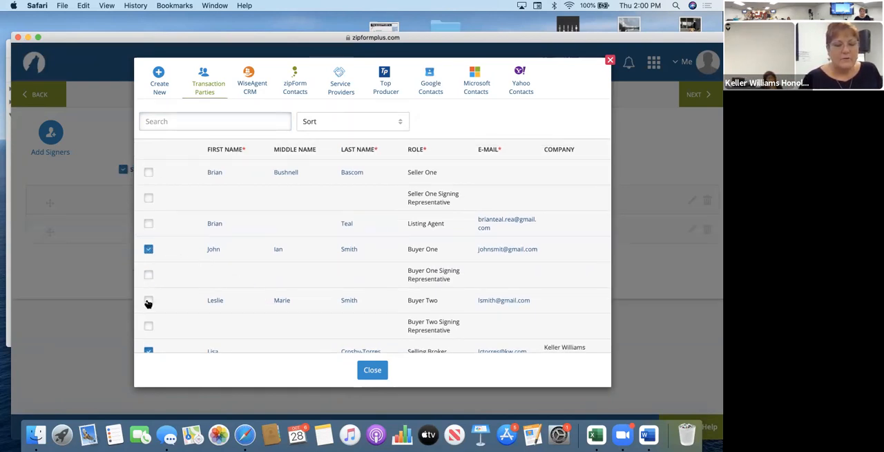
click(373, 368)
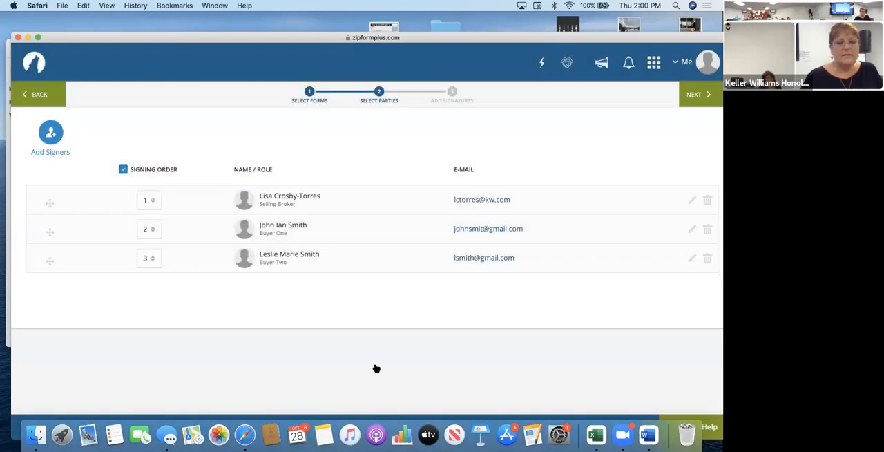
Keep the signing order enabled, set Buyer Two's signing order to 2, and continue to adding signatures in DocuSign.
click(123, 169)
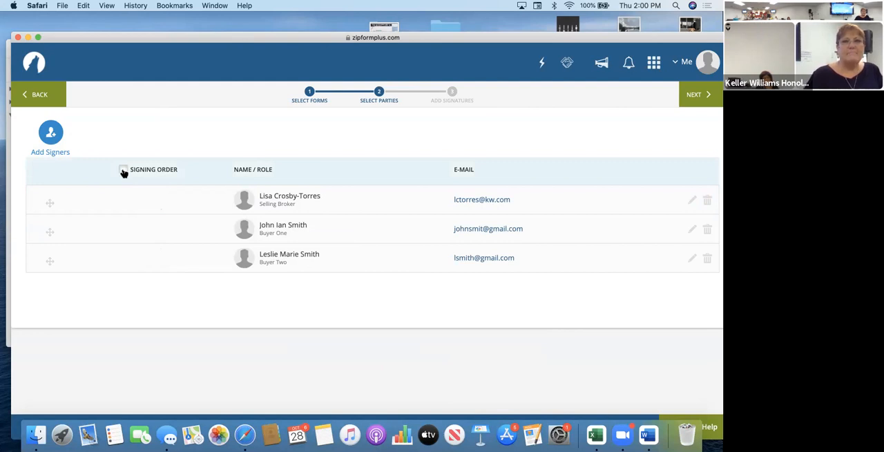
click(123, 170)
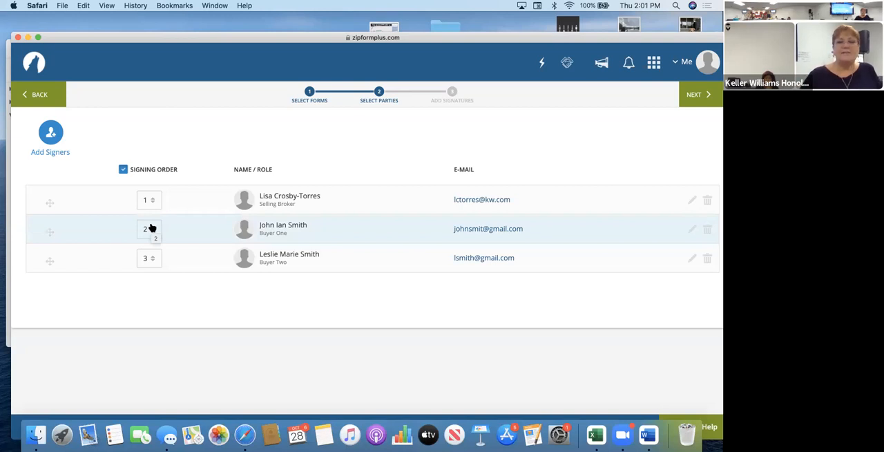
click(151, 259)
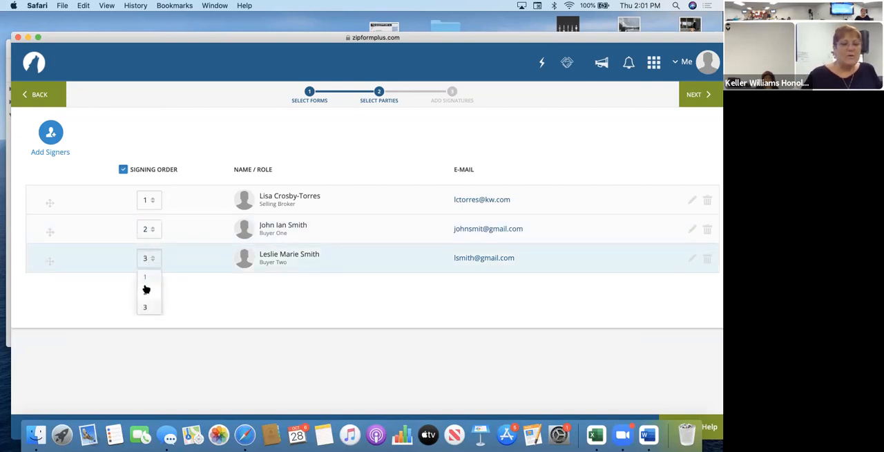
click(146, 292)
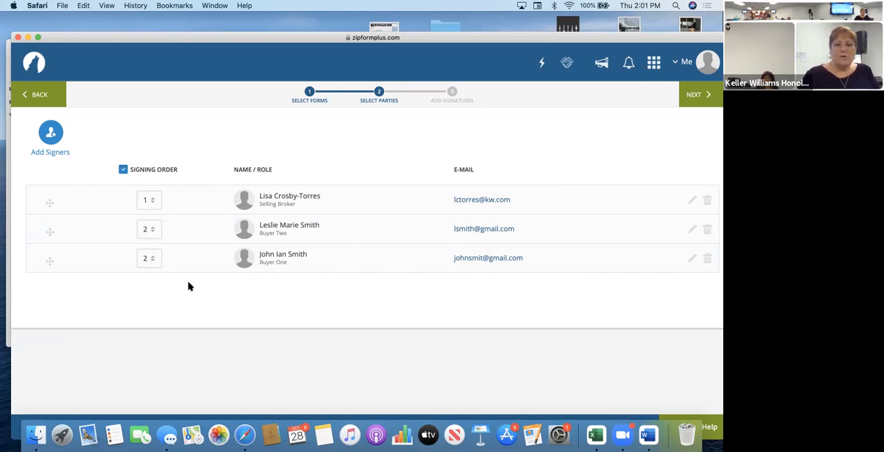
drag(199, 40, 188, 39)
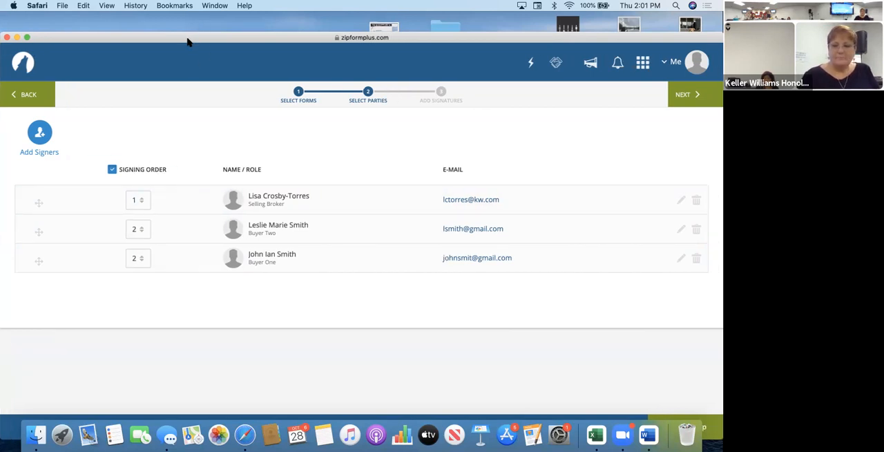
click(682, 96)
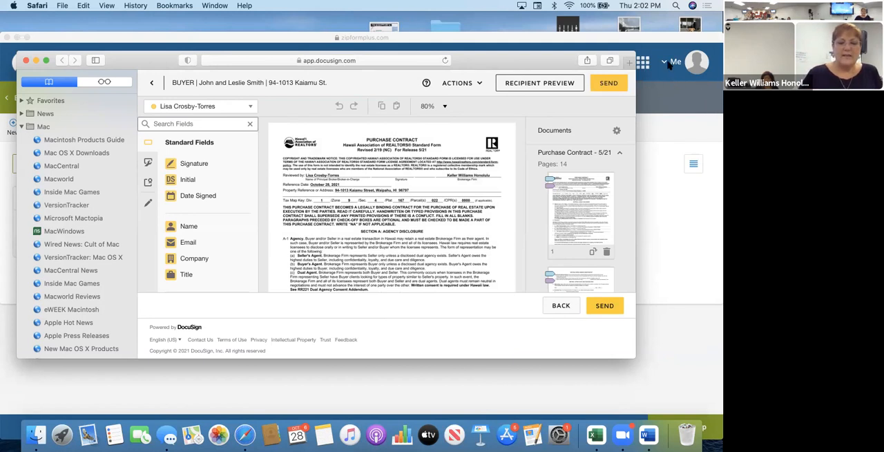
Examine the buyers' initials and date fields on the first pages of the Purchase Contract in DocuSign.
scroll(407, 211, down, 2)
scroll(407, 210, down, 10)
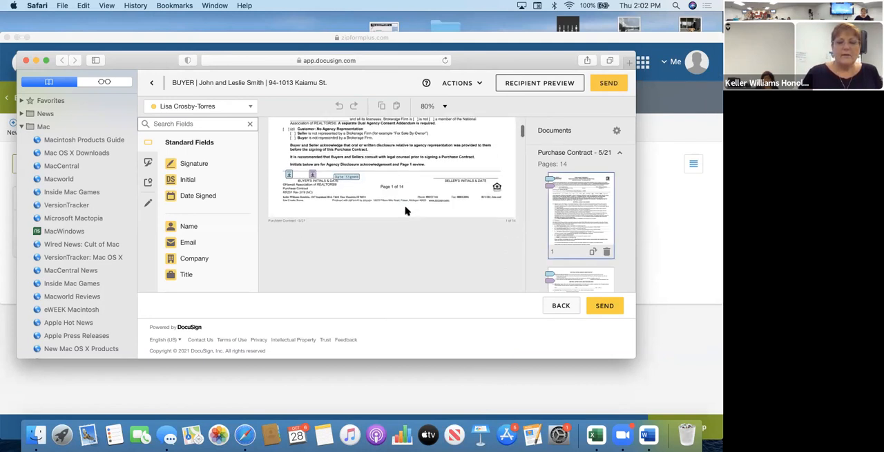
scroll(406, 211, down, 10)
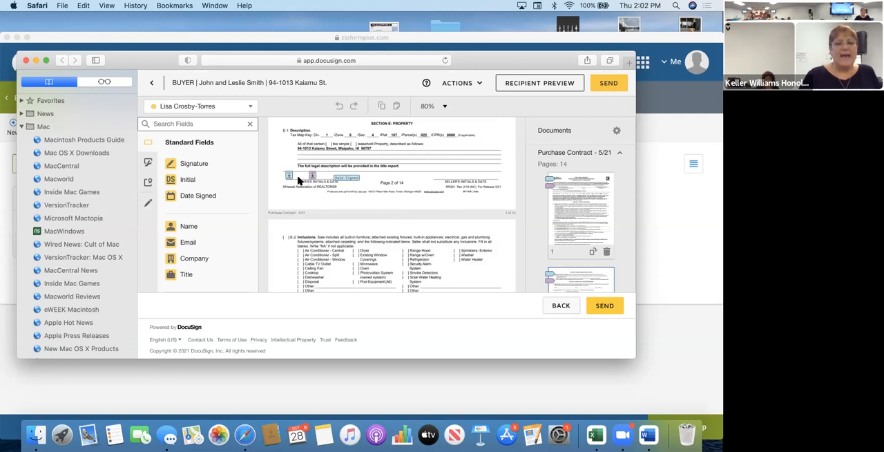
scroll(334, 185, down, 10)
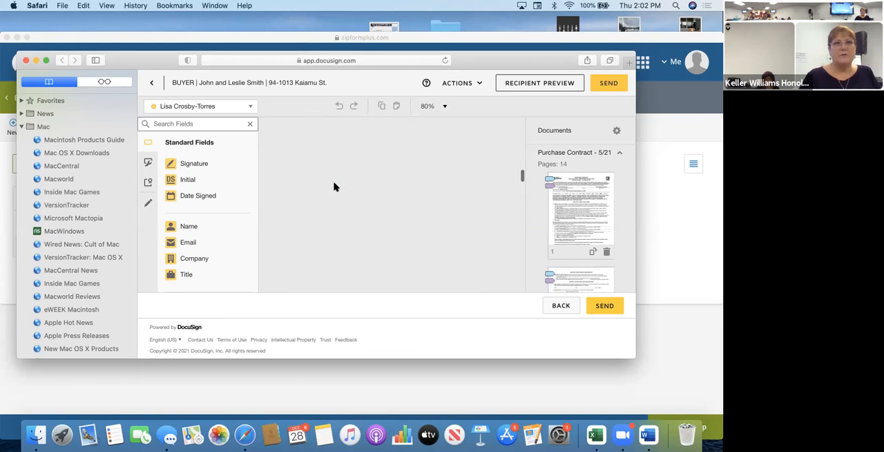
scroll(336, 187, up, 9)
scroll(333, 185, up, 10)
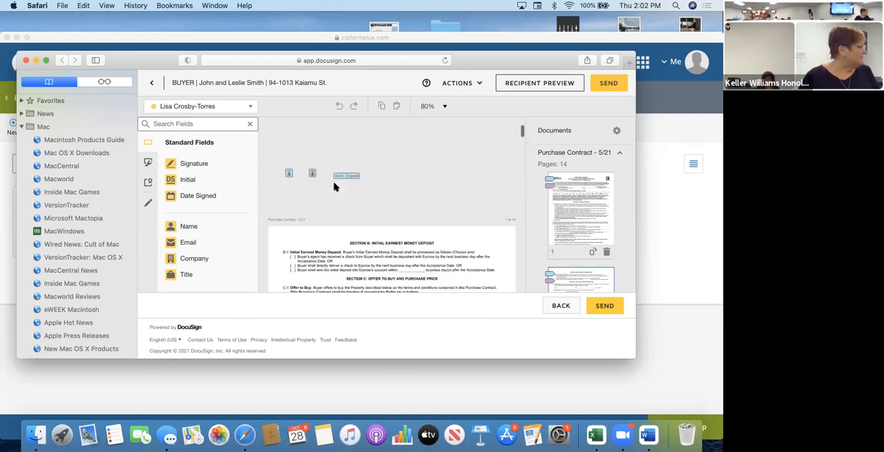
scroll(333, 185, up, 5)
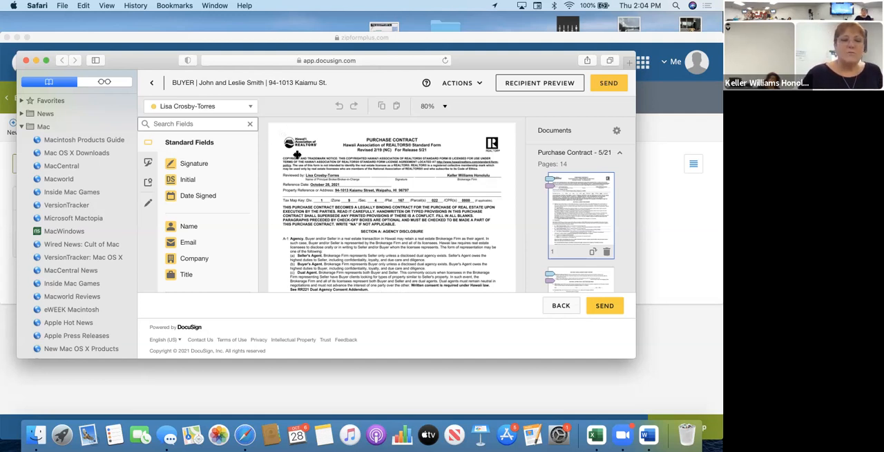
Place a required Signature field for the selling broker on the "Reviewed by" signature line of the Purchase Contract's first page.
click(188, 107)
click(195, 109)
click(195, 108)
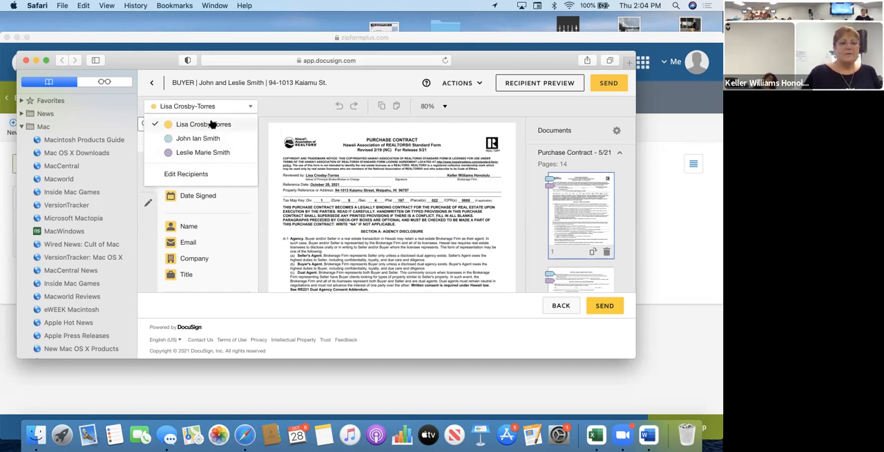
click(209, 106)
drag(197, 166, 361, 168)
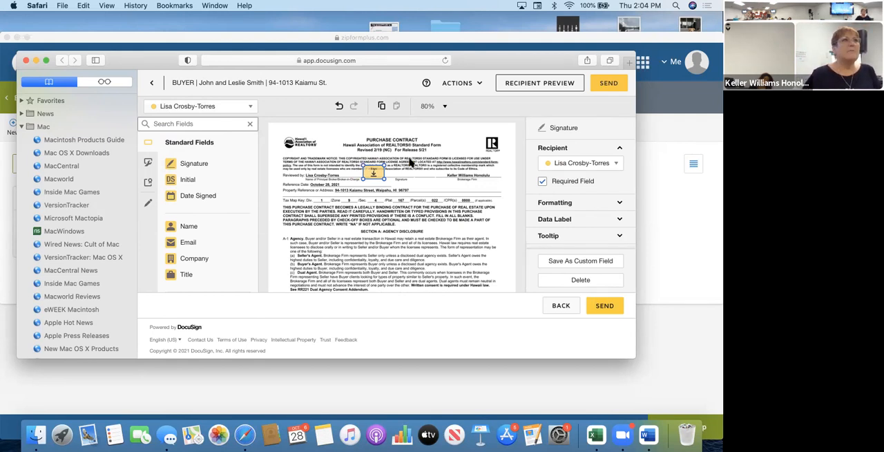
scroll(410, 161, up, 3)
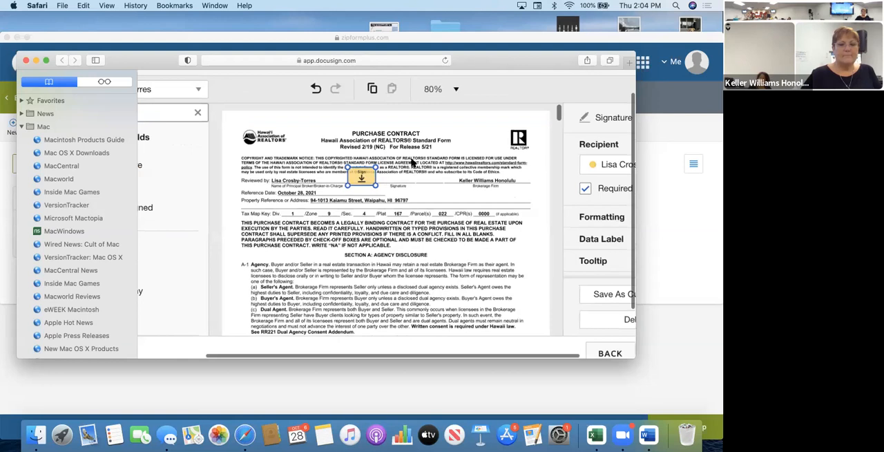
mouse_move(361, 178)
mouse_down()
mouse_move(357, 166)
mouse_move(426, 177)
mouse_move(366, 174)
mouse_up()
Widen the DocuSign window and look through the Purchase Contract pages from the addenda section to the rental property matters section.
scroll(390, 234, down, 2)
scroll(390, 233, down, 10)
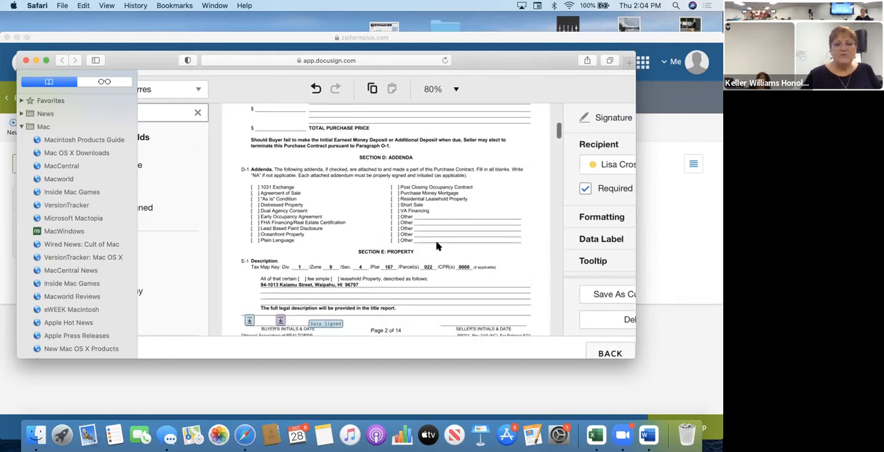
drag(637, 277, 684, 274)
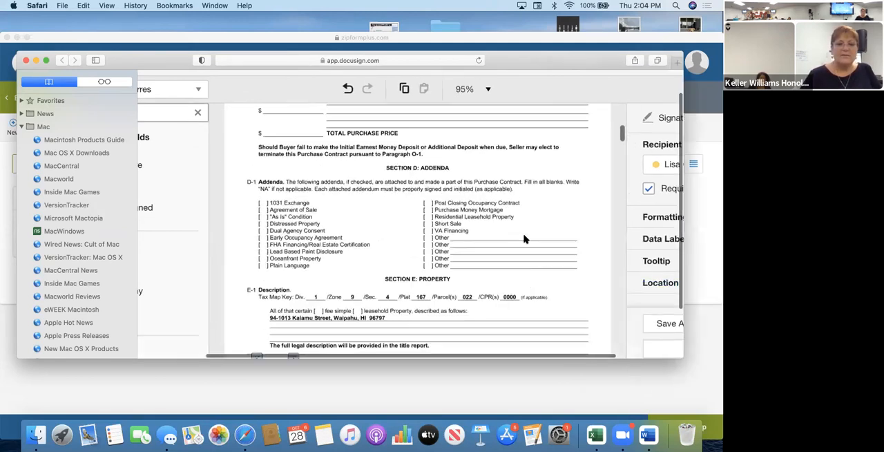
scroll(518, 289, down, 15)
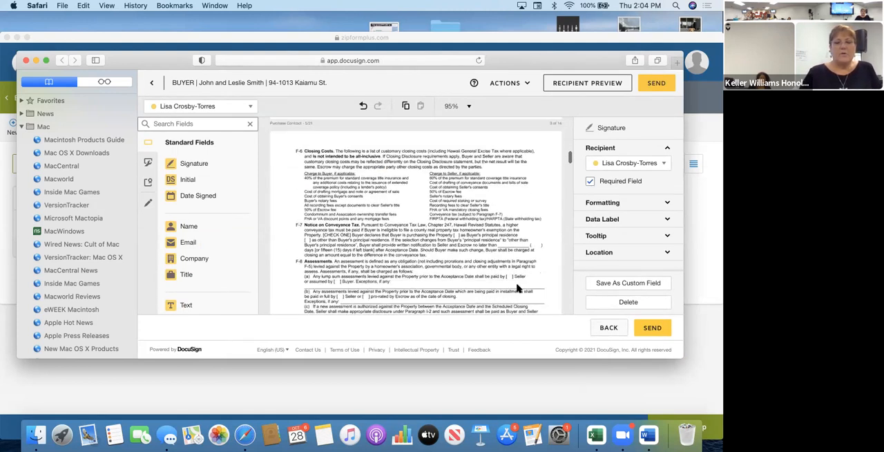
scroll(518, 288, down, 1)
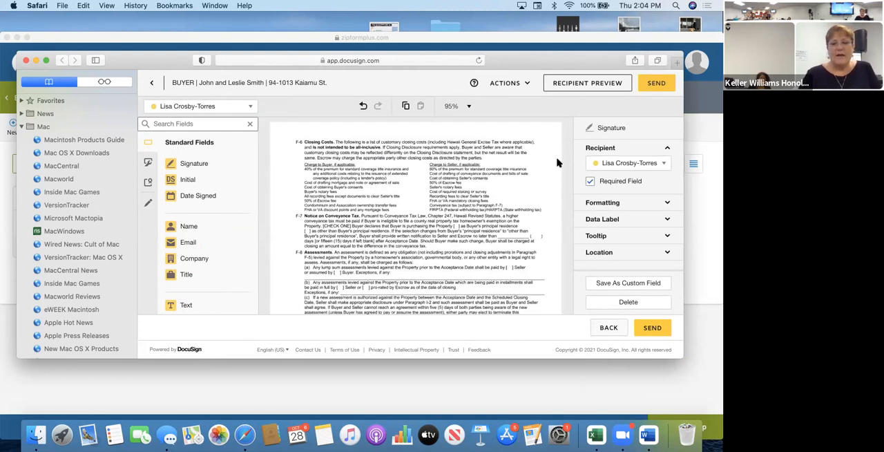
scroll(477, 201, down, 10)
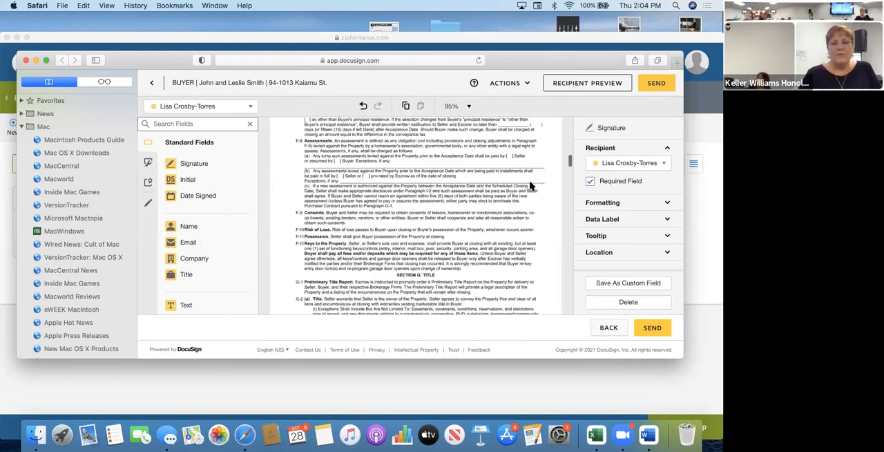
drag(570, 161, 571, 218)
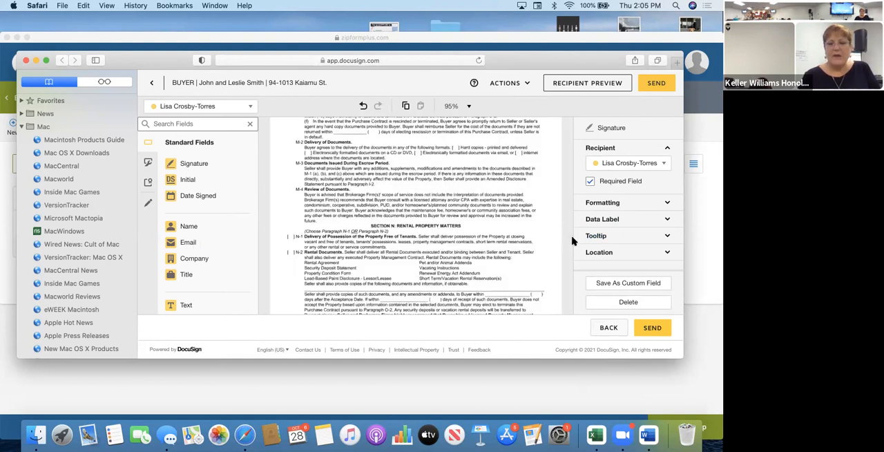
Move Buyer One's Date Signed field on page 14 of the Purchase Contract closer to that buyer's signature field.
click(532, 194)
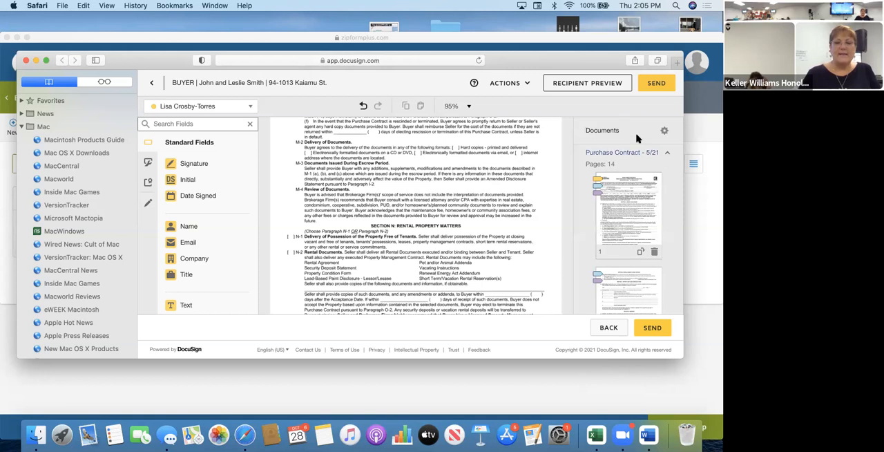
scroll(653, 218, down, 5)
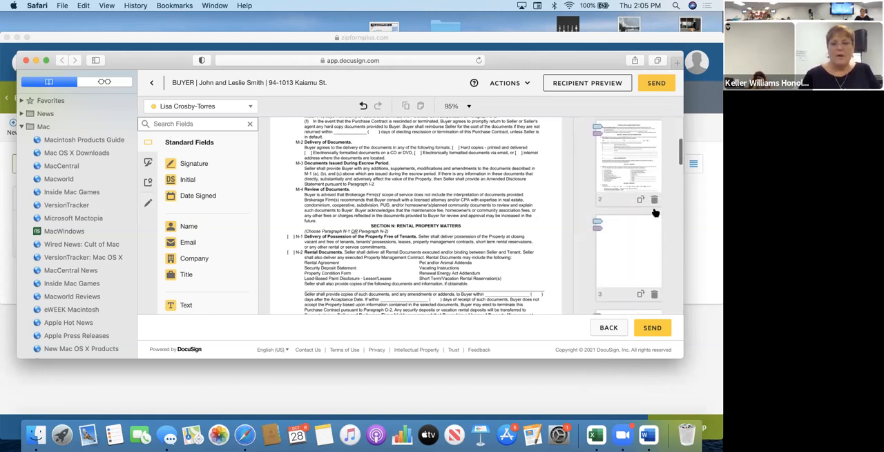
scroll(646, 232, down, 10)
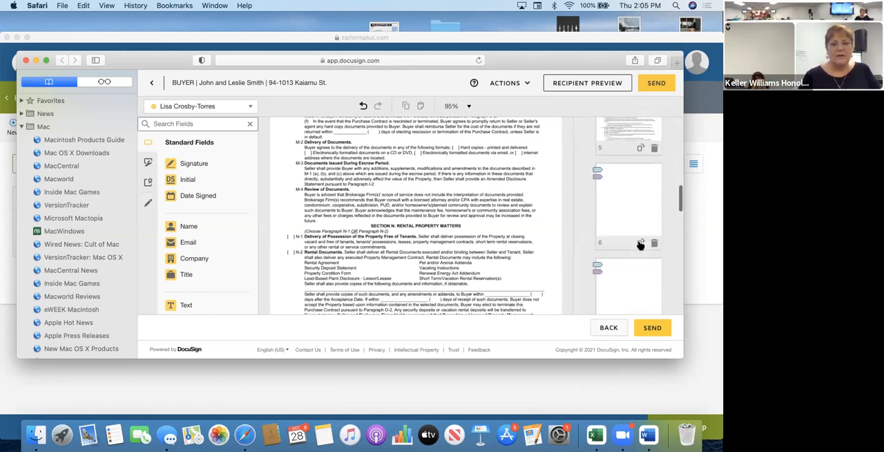
scroll(641, 246, down, 10)
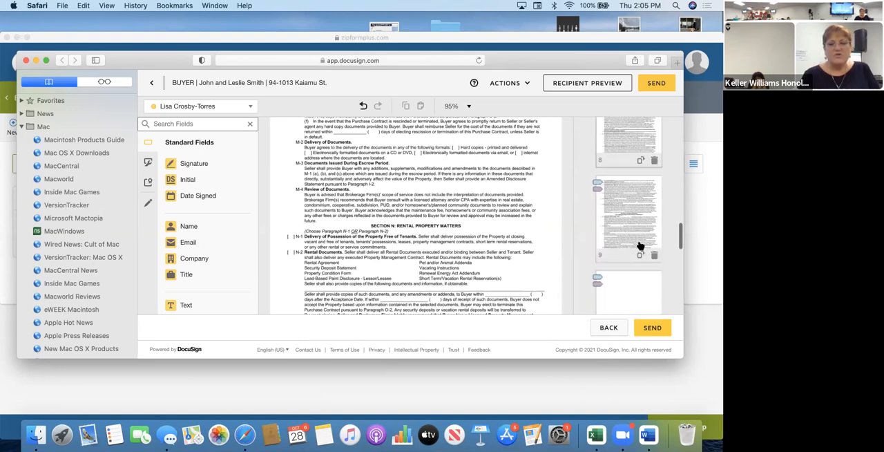
scroll(640, 246, down, 6)
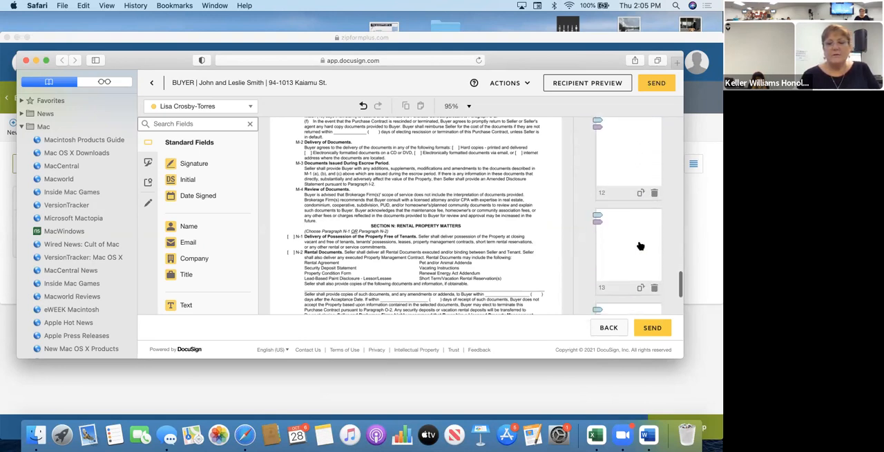
scroll(641, 246, down, 2)
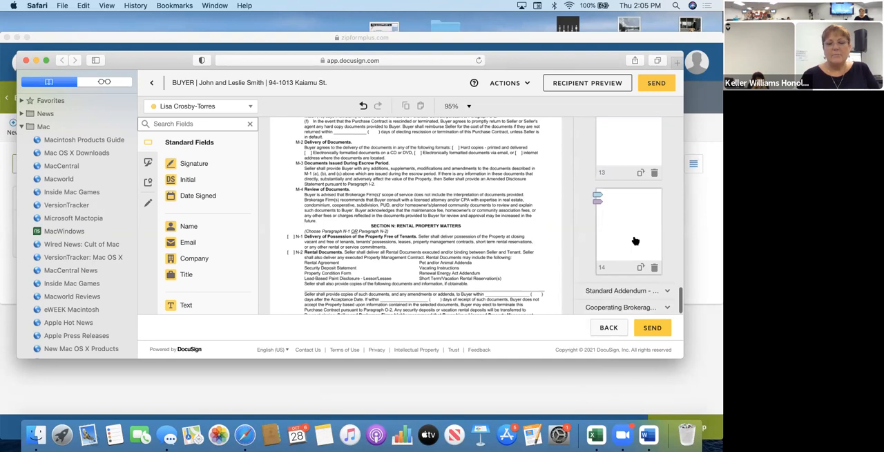
click(636, 240)
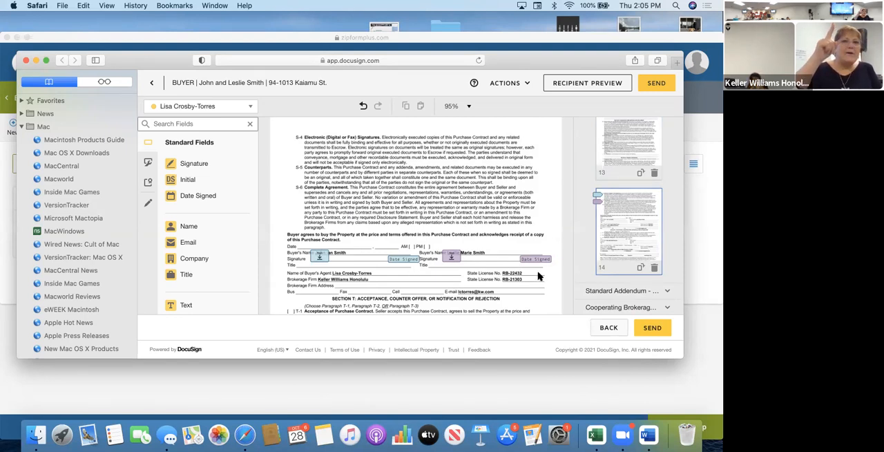
click(408, 261)
mouse_move(408, 264)
mouse_down()
mouse_move(349, 236)
mouse_move(327, 244)
mouse_move(396, 259)
mouse_up()
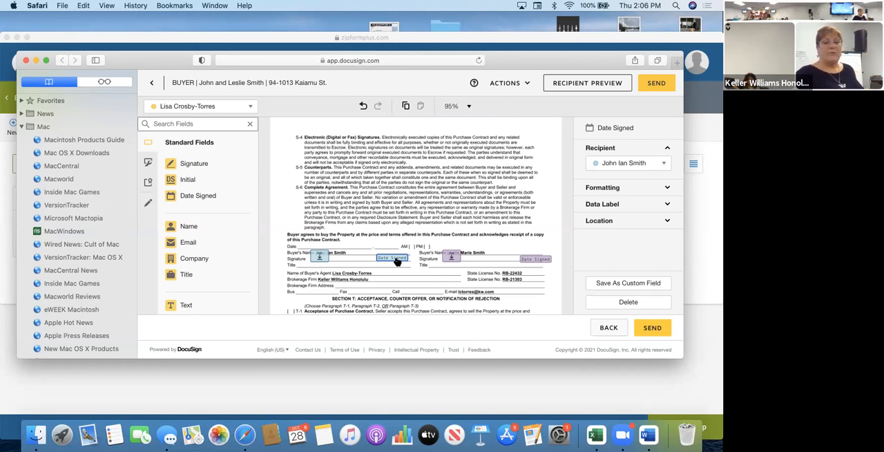
Examine the signing fields on the Purchase Contract's last two pages, the Standard Addendum and the Cooperating Brokerage Firm's Separate Contract.
scroll(398, 261, down, 5)
scroll(396, 261, up, 1)
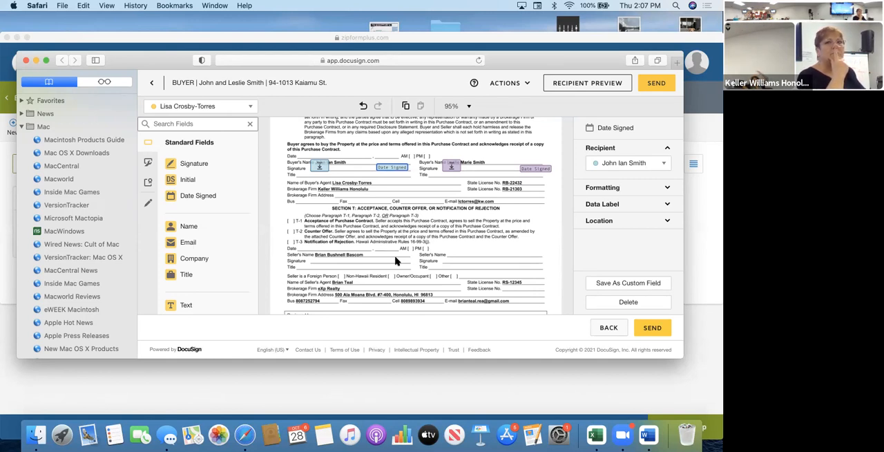
scroll(395, 261, down, 10)
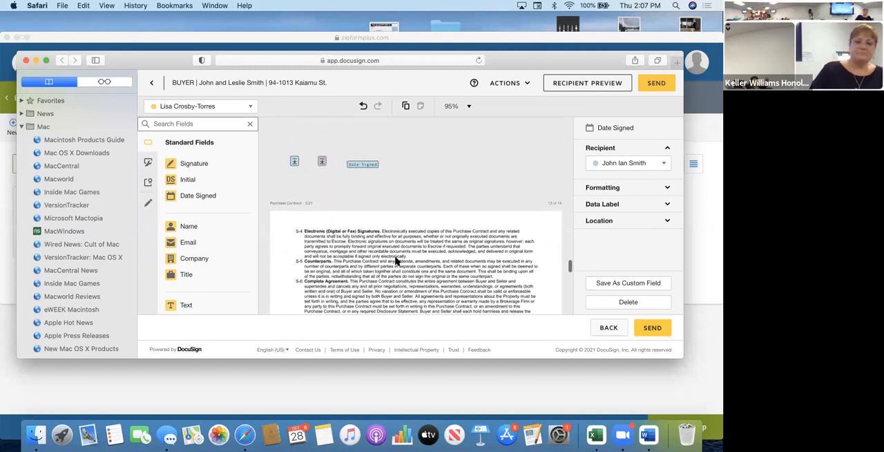
scroll(396, 260, up, 3)
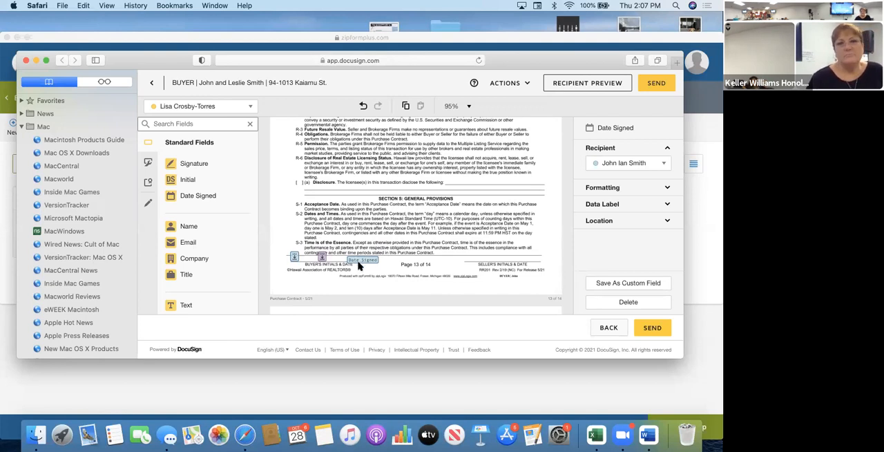
scroll(357, 266, down, 10)
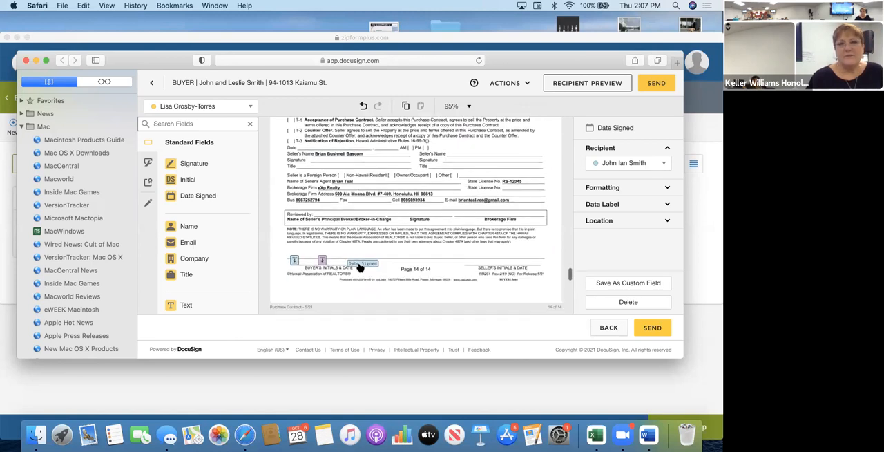
scroll(359, 267, down, 2)
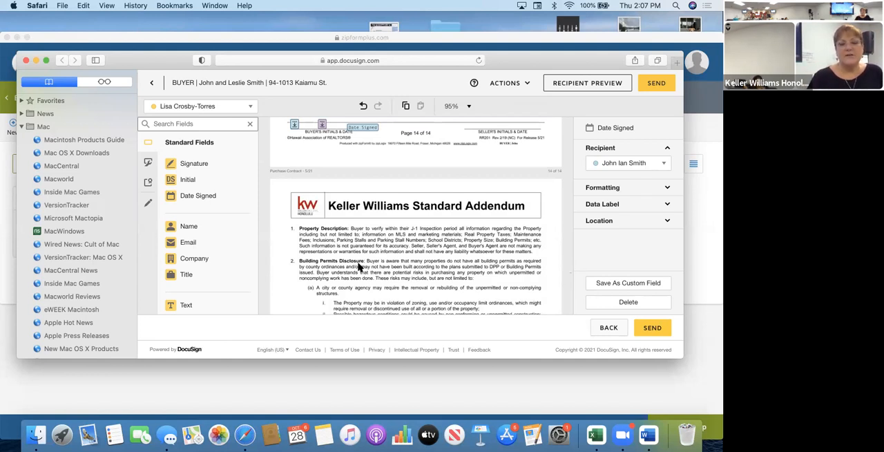
scroll(359, 267, down, 6)
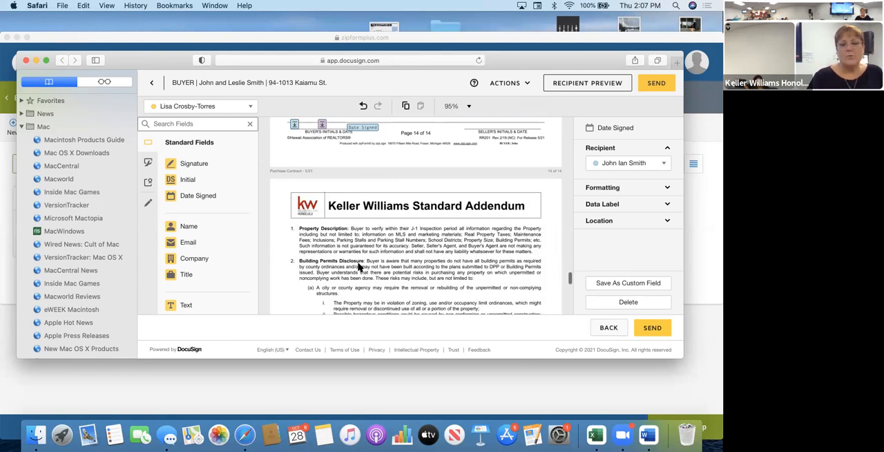
scroll(359, 268, down, 5)
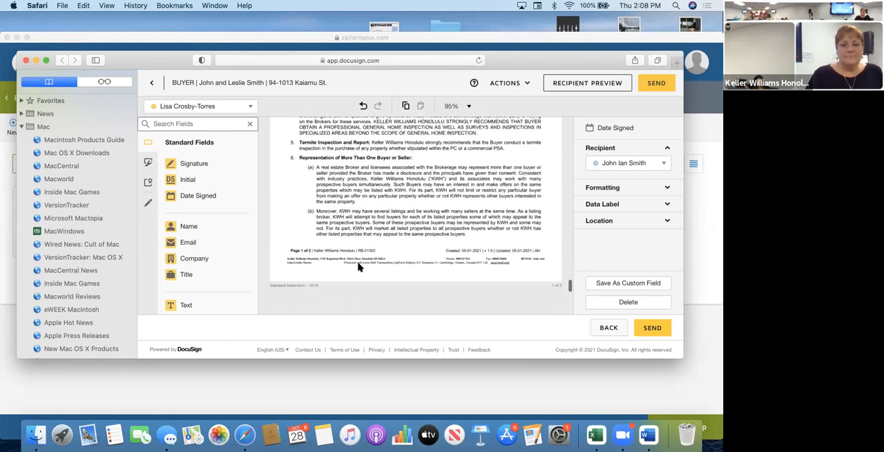
scroll(358, 267, down, 5)
scroll(359, 278, down, 2)
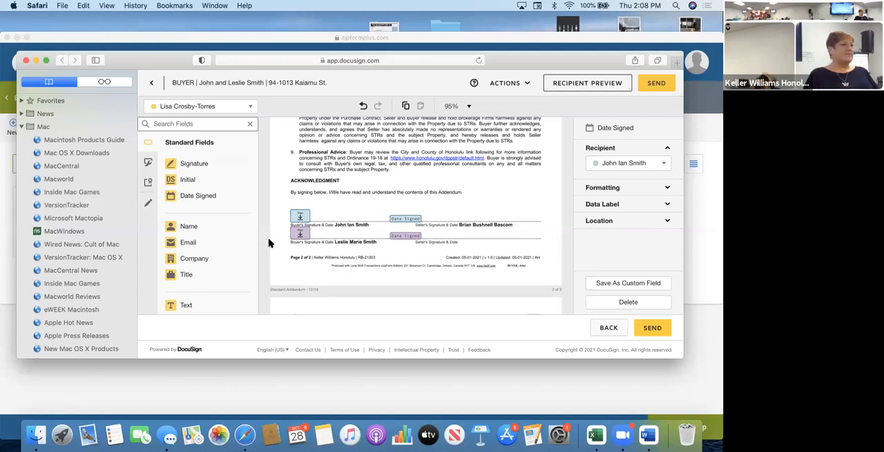
scroll(378, 270, down, 10)
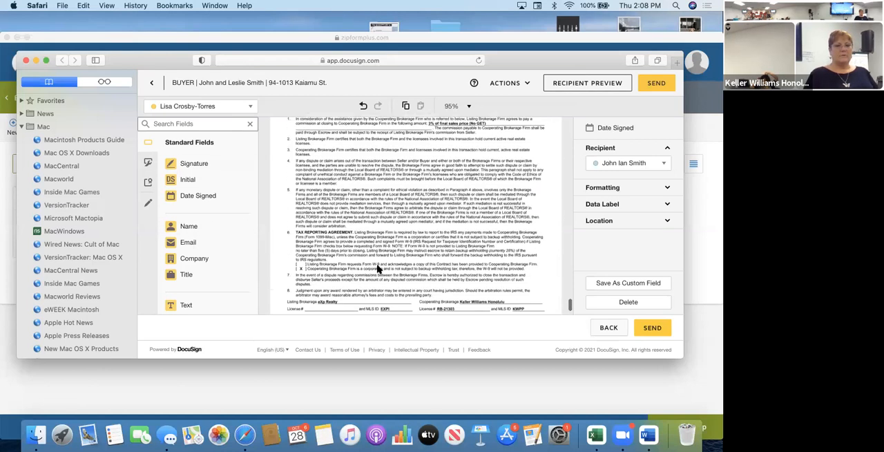
scroll(378, 269, down, 5)
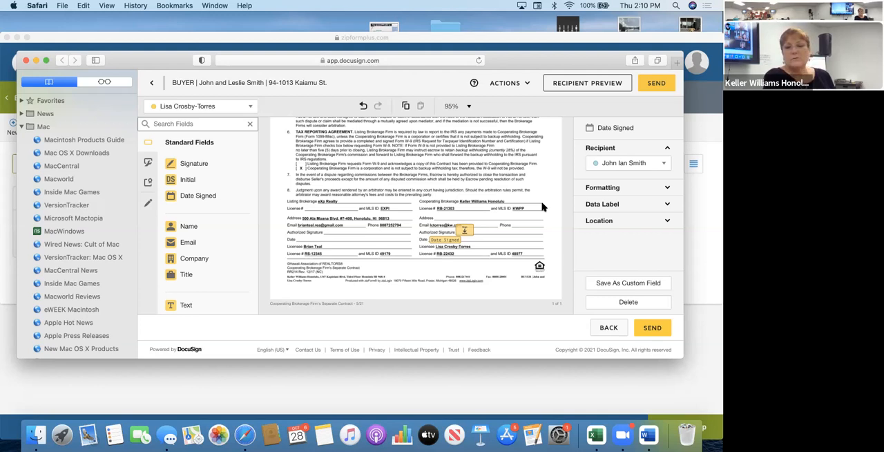
Review the envelope's recipients and the signing role options for Buyer Two, and close the recipient editor without changes.
click(511, 84)
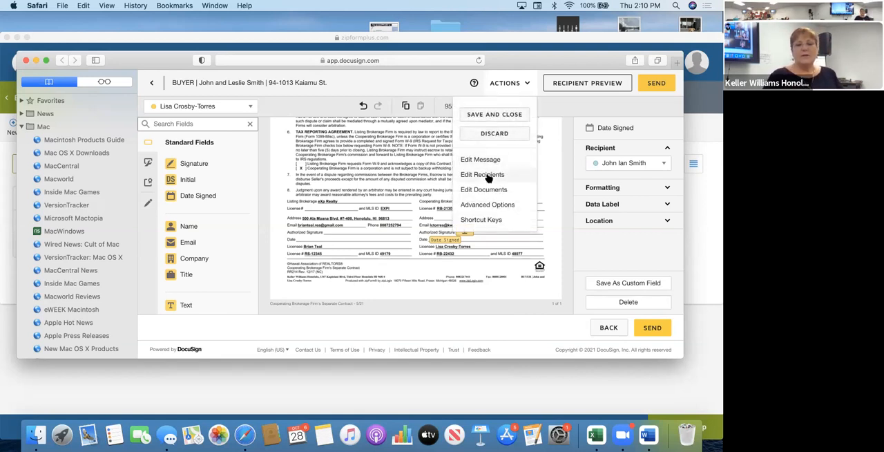
click(489, 178)
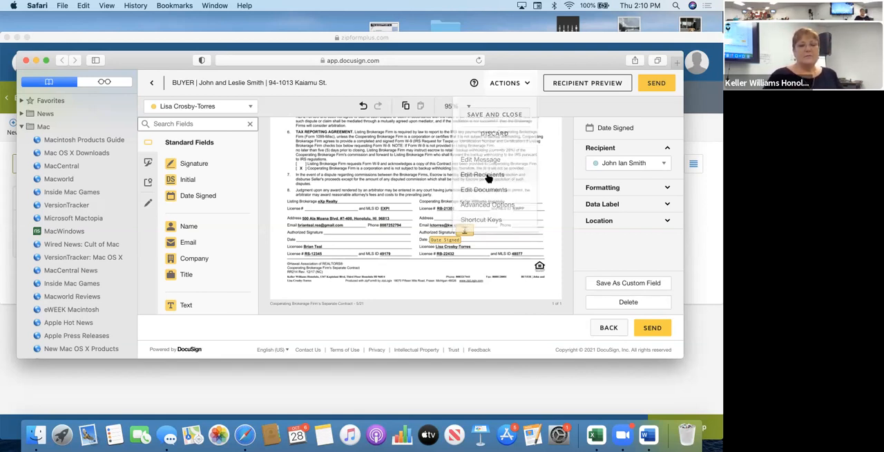
scroll(432, 235, down, 2)
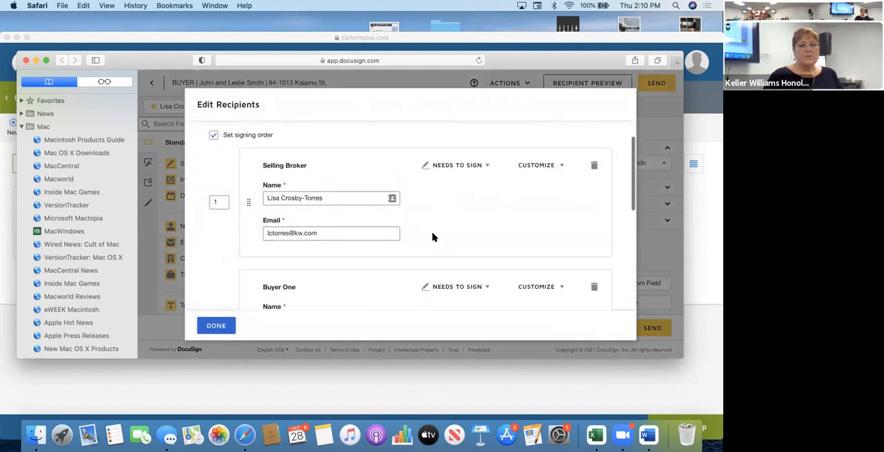
scroll(434, 237, down, 1)
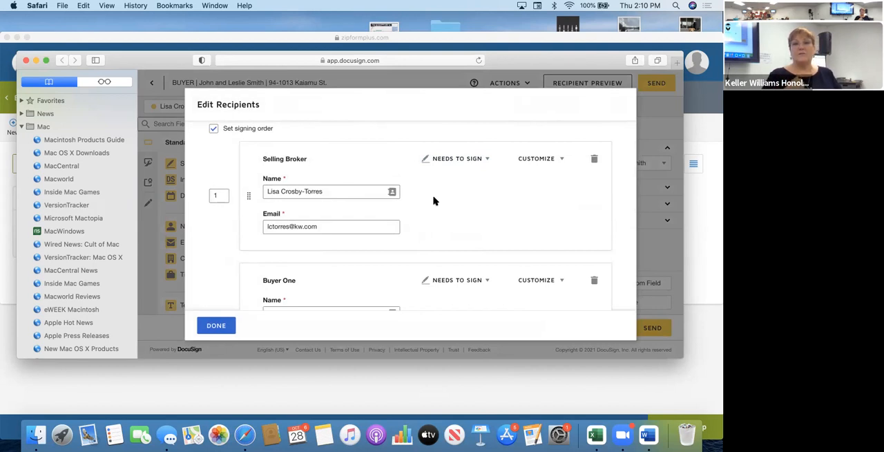
scroll(434, 200, down, 6)
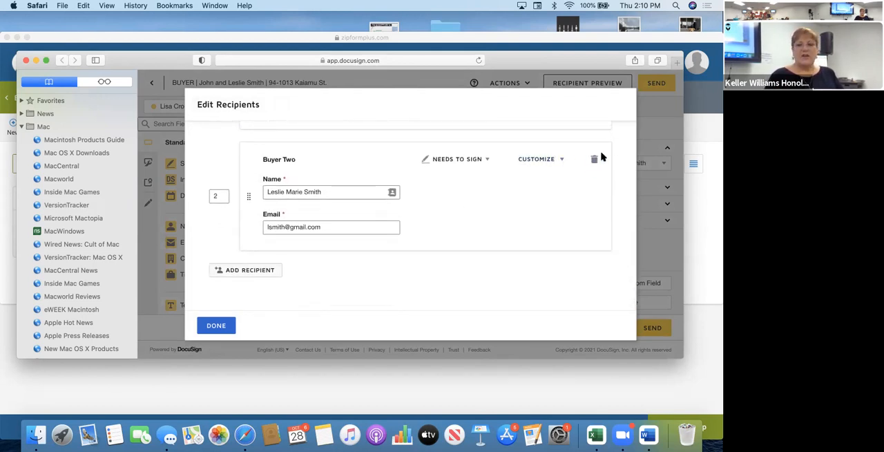
click(475, 161)
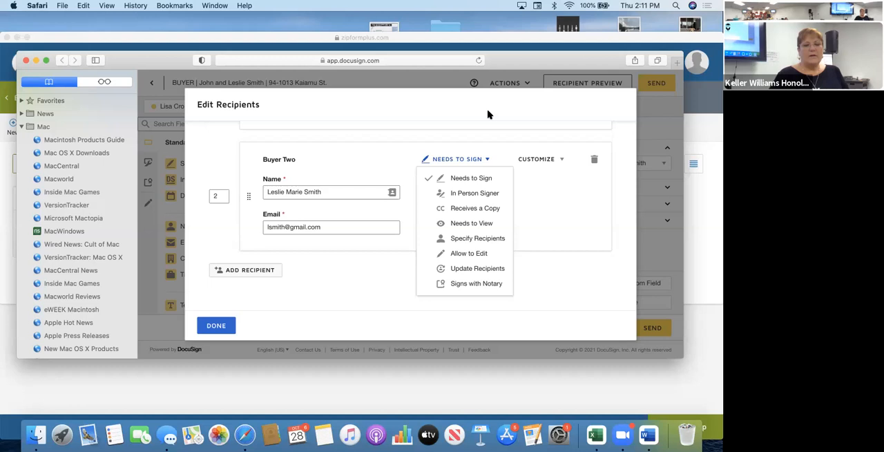
click(217, 326)
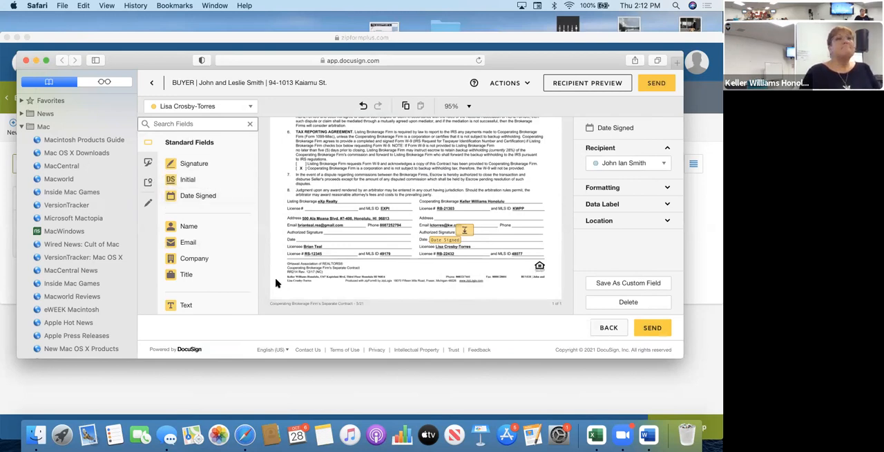
scroll(275, 284, down, 10)
scroll(275, 284, up, 10)
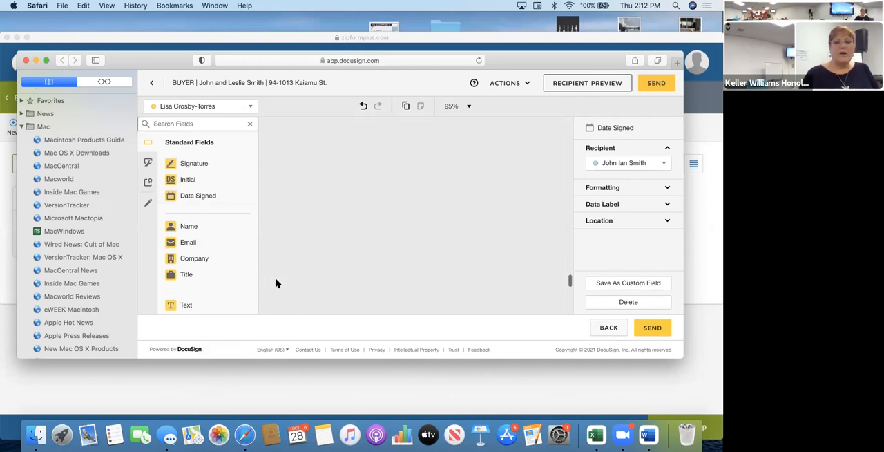
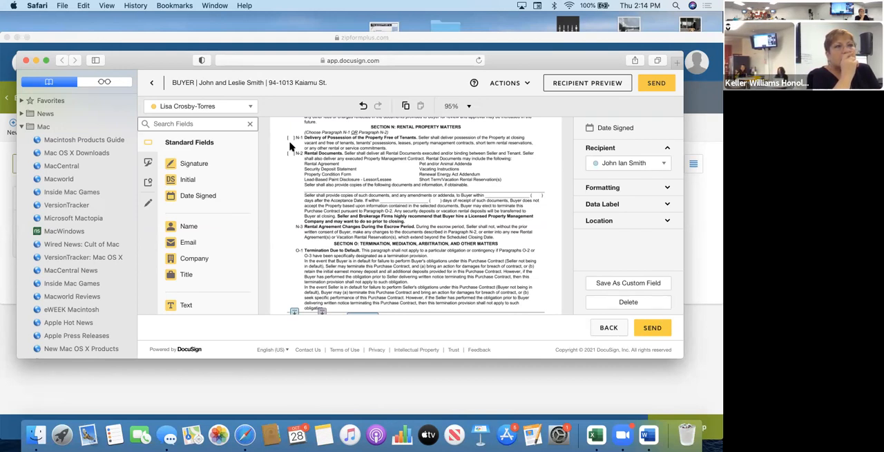
Go back to the start of the Purchase Contract and close the DocuSign window.
scroll(294, 144, up, 10)
scroll(296, 142, up, 15)
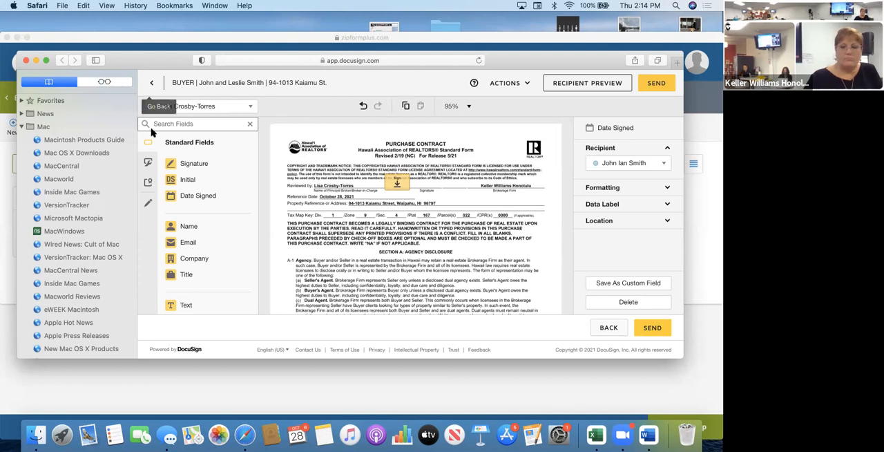
click(26, 62)
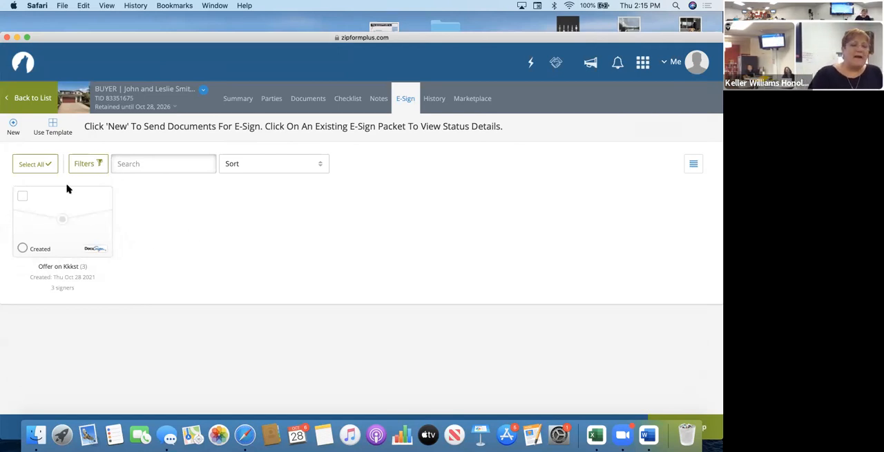
Review the signers and included documents of the "Offer on Kkkst" e-sign packet, and close its details.
click(69, 248)
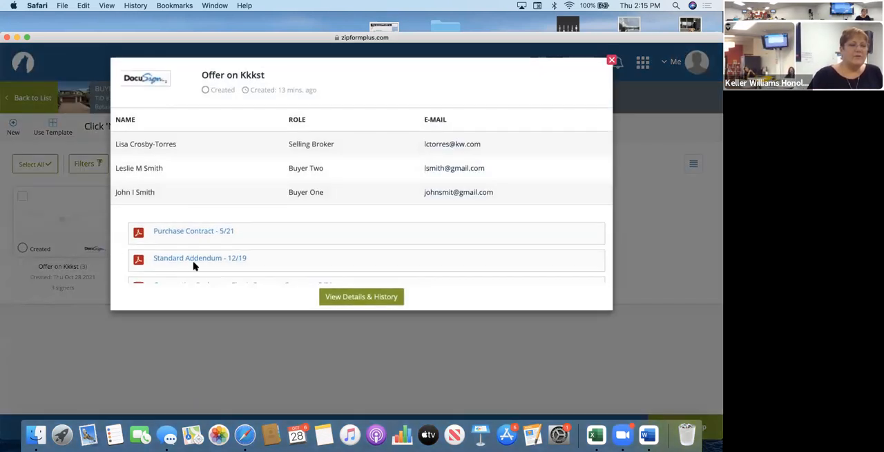
scroll(256, 221, down, 2)
scroll(399, 263, up, 2)
click(612, 60)
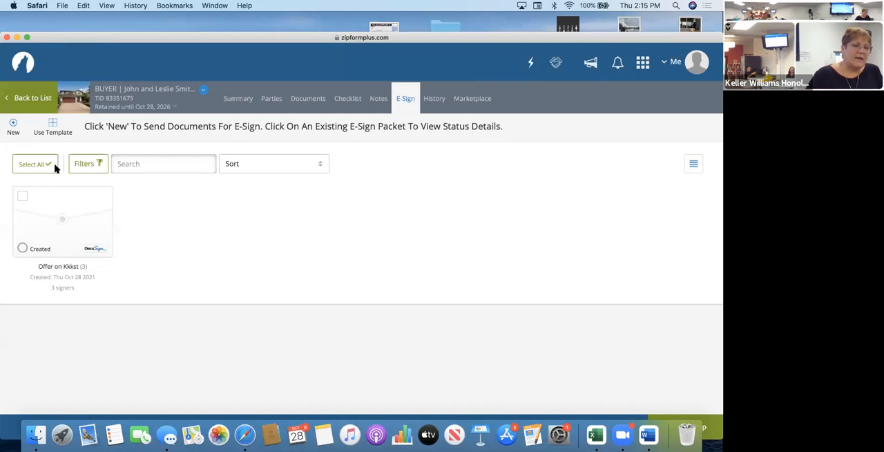
Open the form libraries from the transaction's documents.
click(302, 104)
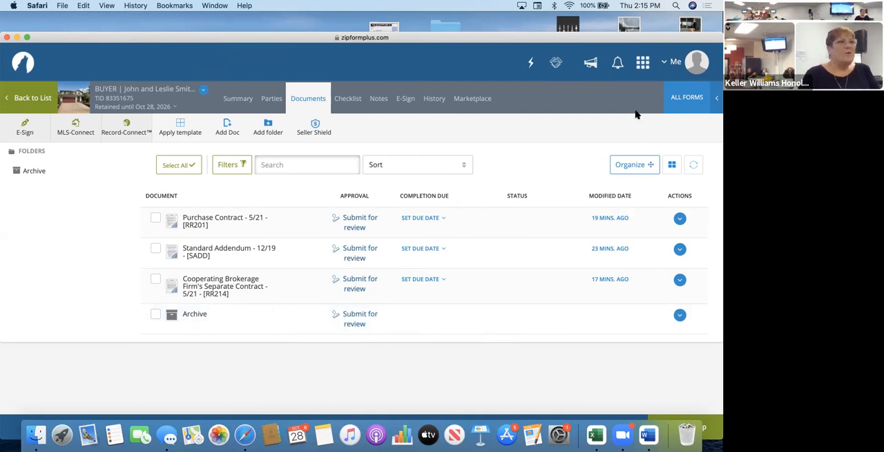
click(687, 98)
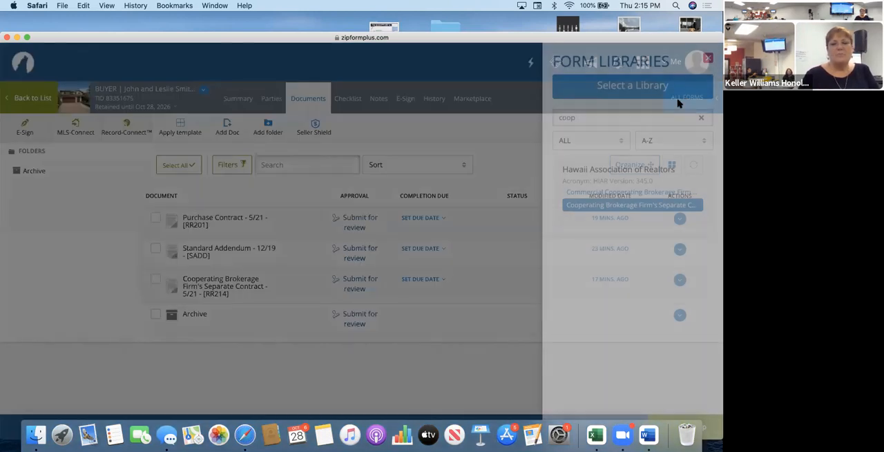
double_click(608, 117)
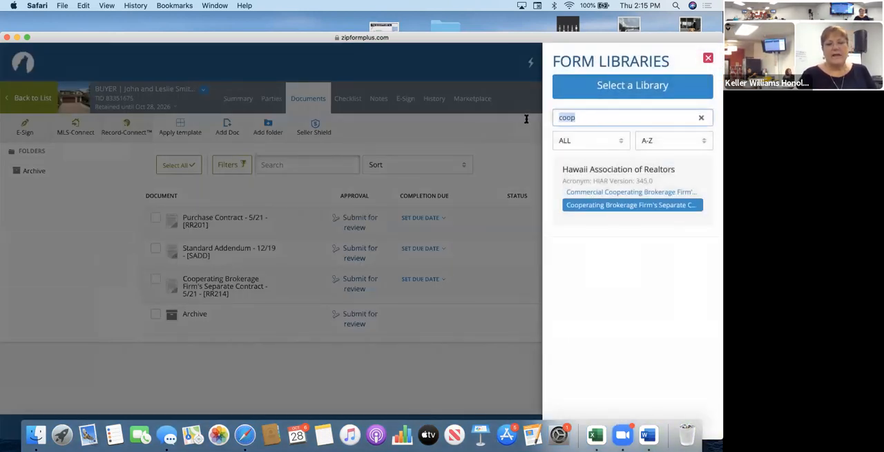
text(l)
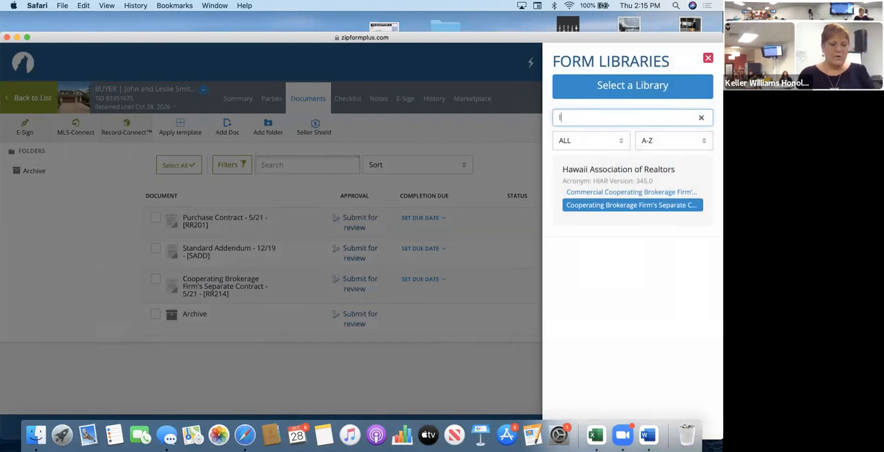
text(ed)
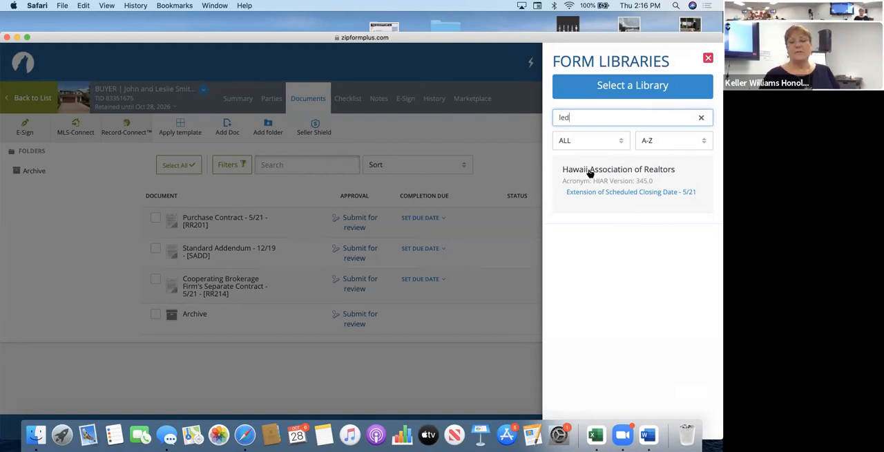
Search the Hawaii Association of Realtors library for "lead" and add the Disclosure of Information on Lead-Based Paint form.
click(617, 88)
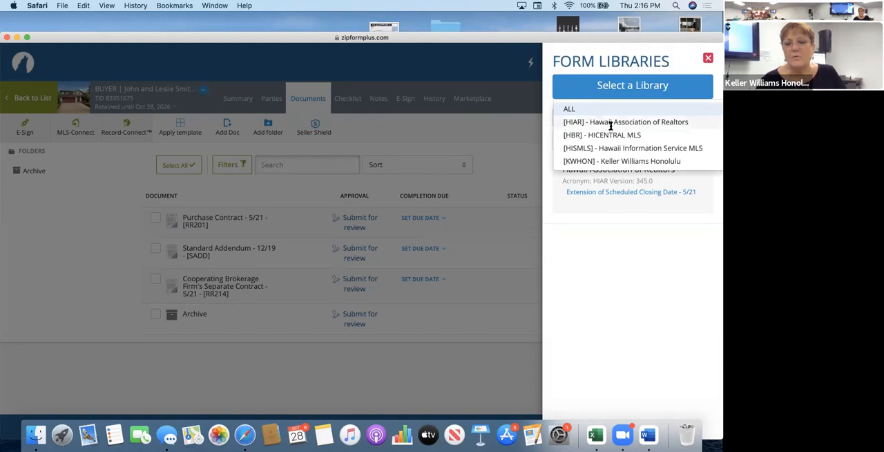
click(613, 122)
drag(591, 124, 524, 124)
text(lead)
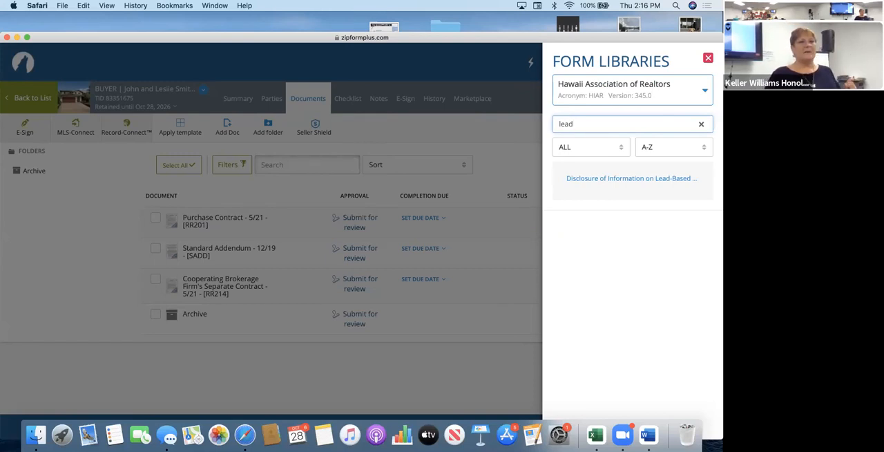
click(602, 179)
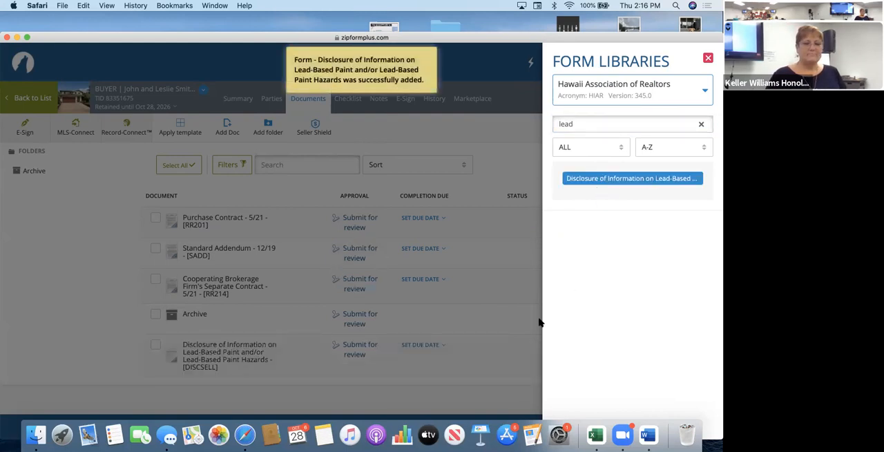
Open the lead-based paint disclosure, review its sections, and mark the option where the purchaser waived the risk assessment opportunity.
click(266, 347)
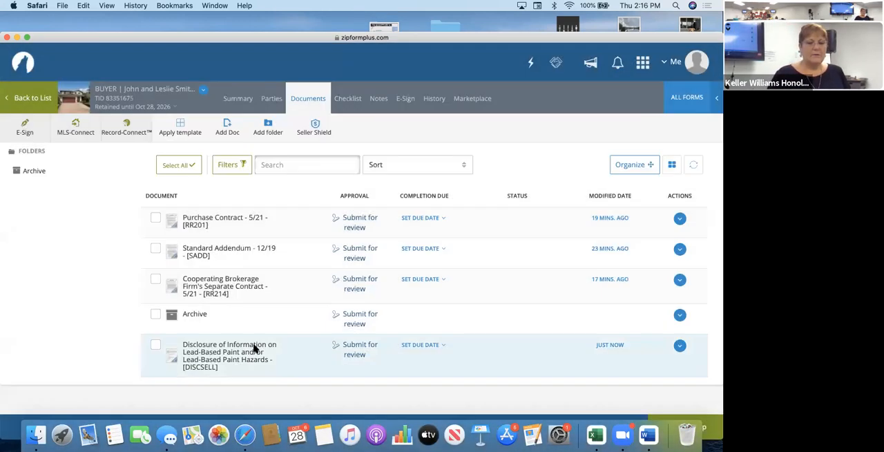
click(254, 351)
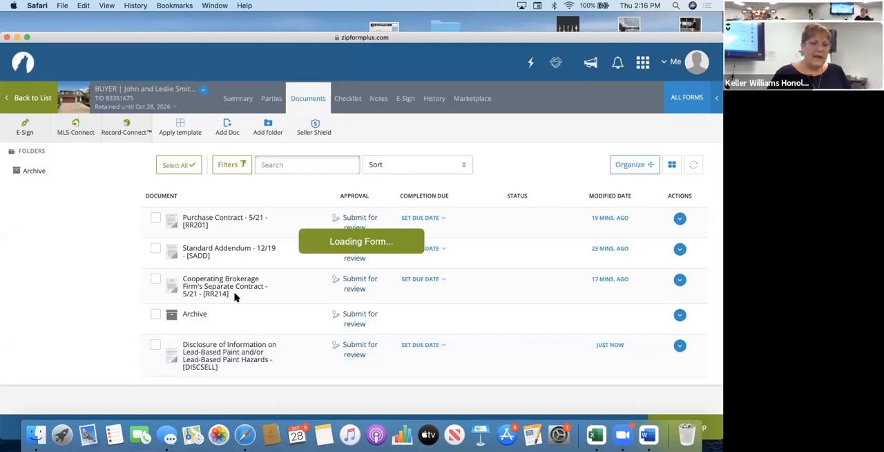
scroll(268, 290, down, 2)
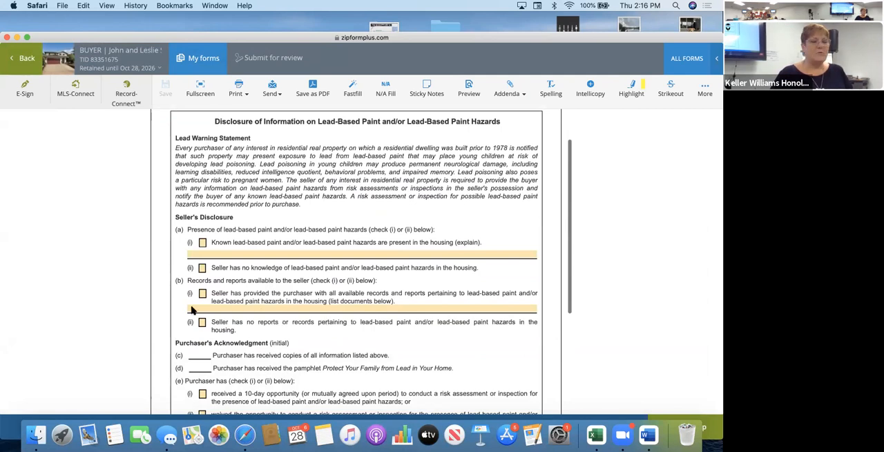
scroll(242, 335, down, 5)
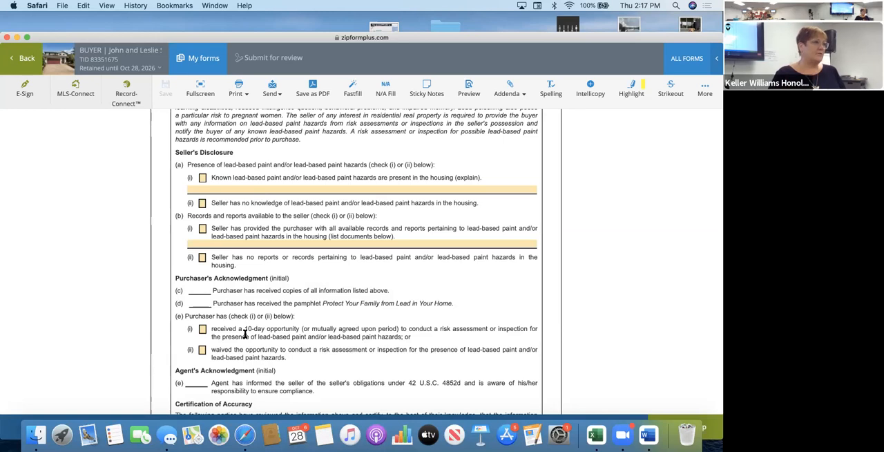
scroll(244, 334, down, 2)
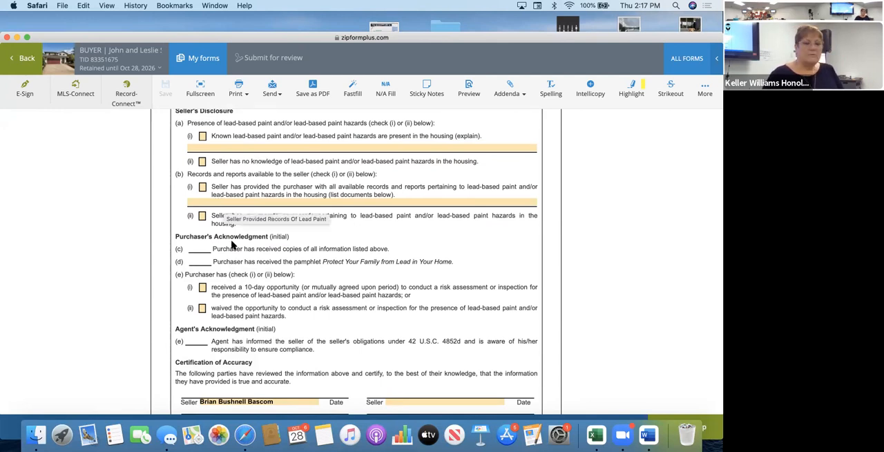
scroll(231, 242, down, 3)
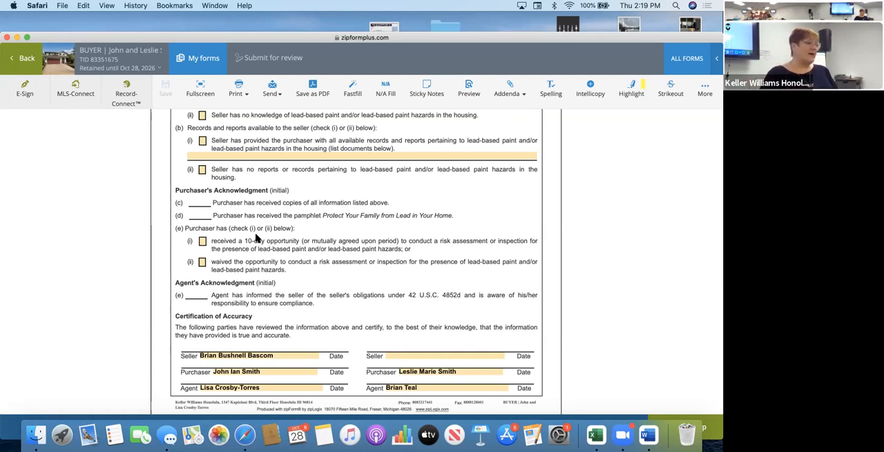
click(203, 264)
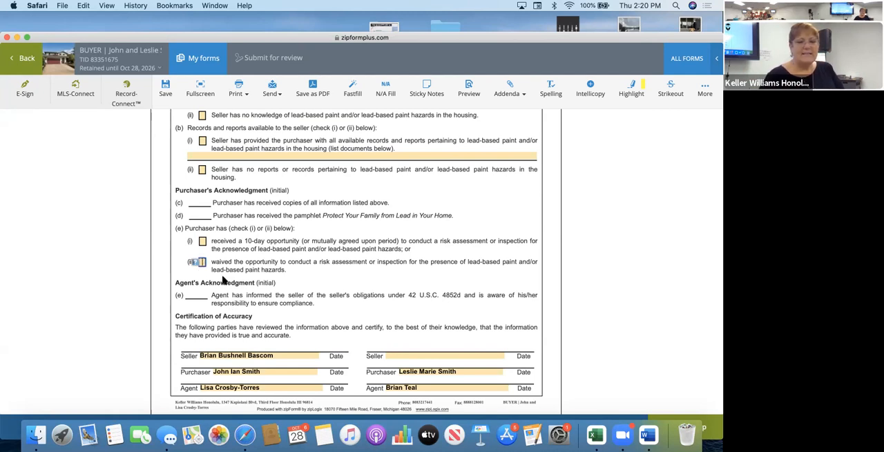
Start a DocuSign e-sign packet for the lead-based paint disclosure and proceed to selecting its parties.
scroll(222, 278, up, 5)
click(25, 88)
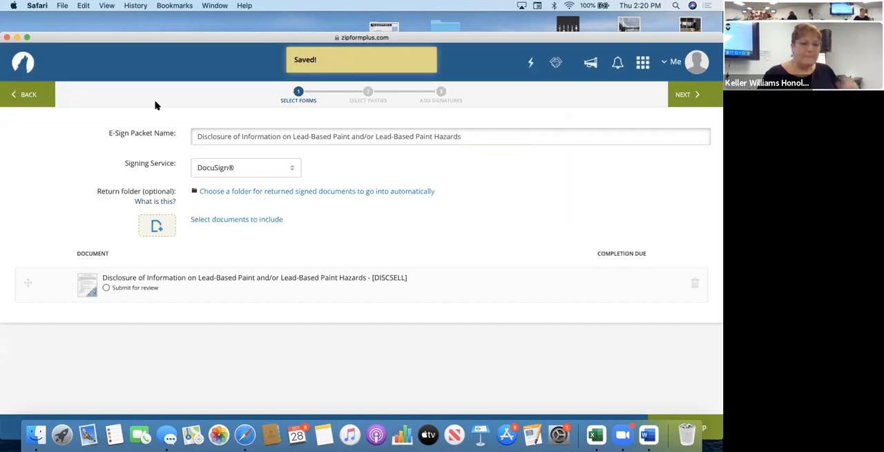
click(683, 95)
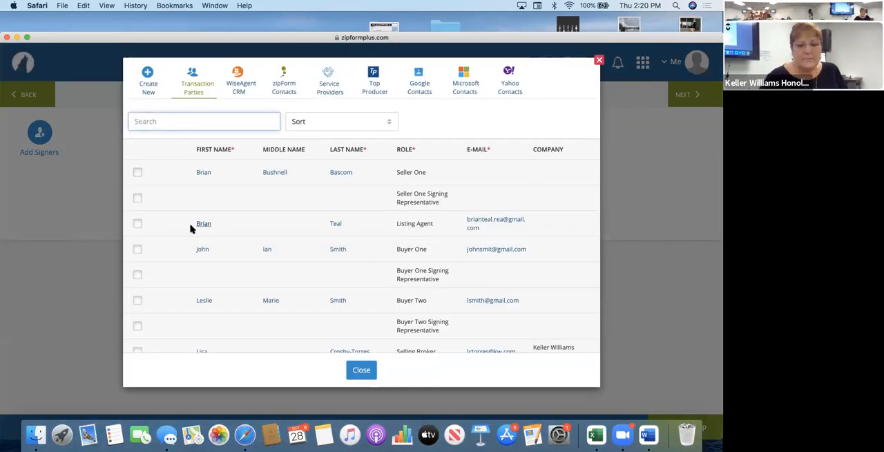
Add Buyer Two and Buyer One as signers, set Buyer One's signing order to 1, and continue to the signature placement.
click(137, 301)
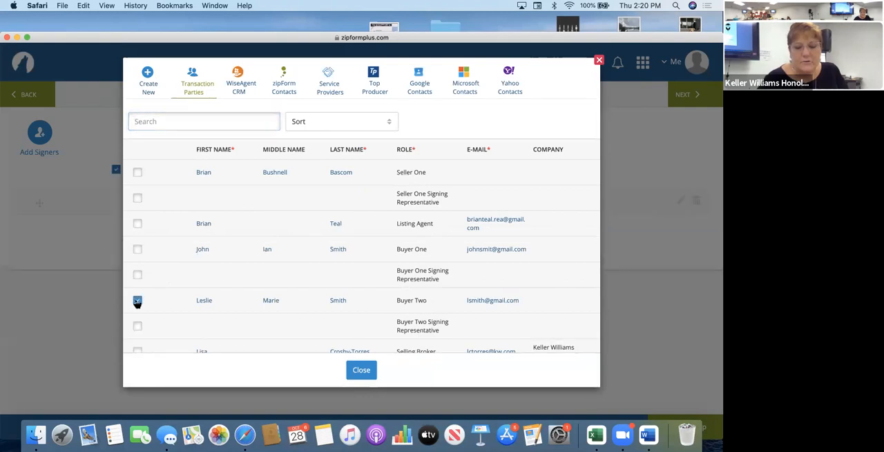
click(138, 250)
click(361, 371)
click(139, 228)
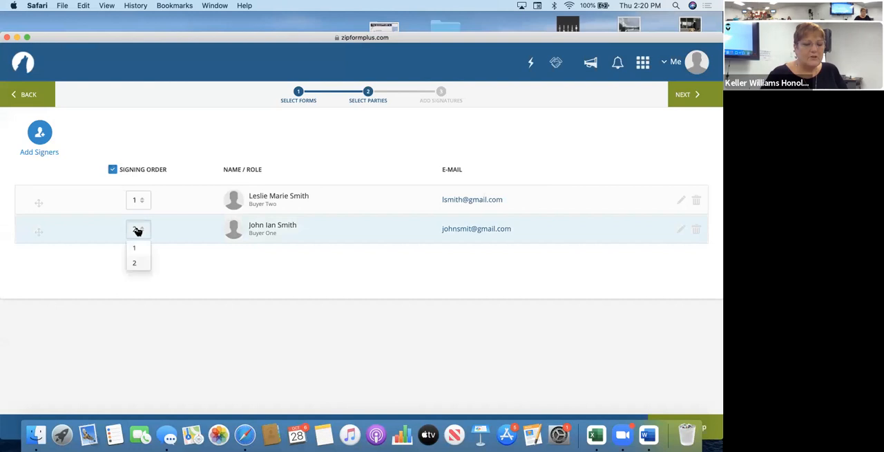
click(136, 249)
click(681, 94)
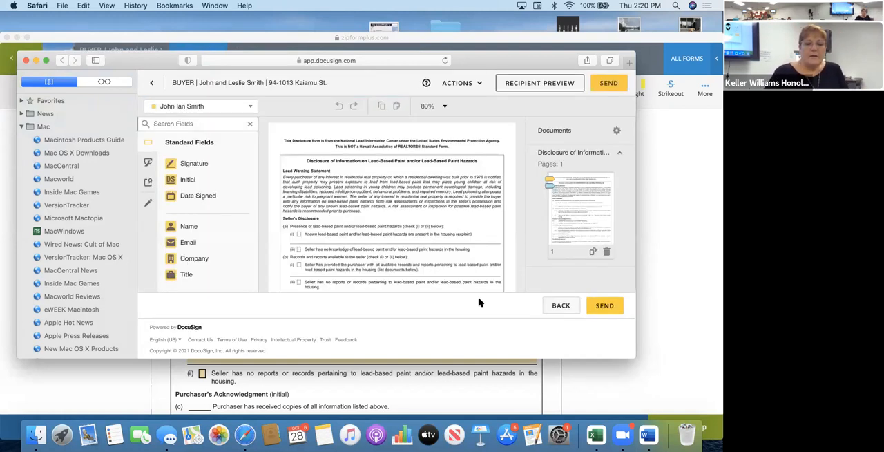
Delete both buyers' initial fields from item (c) of the Purchaser's Acknowledgment on the lead-based paint disclosure.
scroll(451, 252, down, 3)
scroll(362, 247, down, 5)
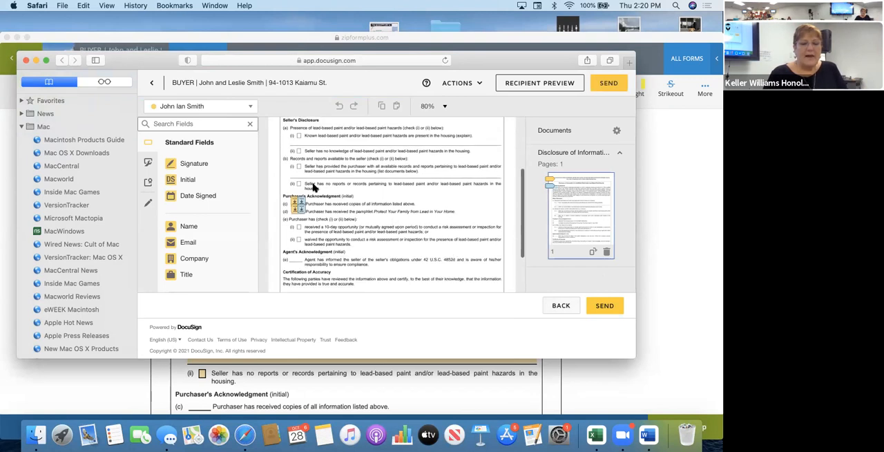
scroll(361, 246, up, 3)
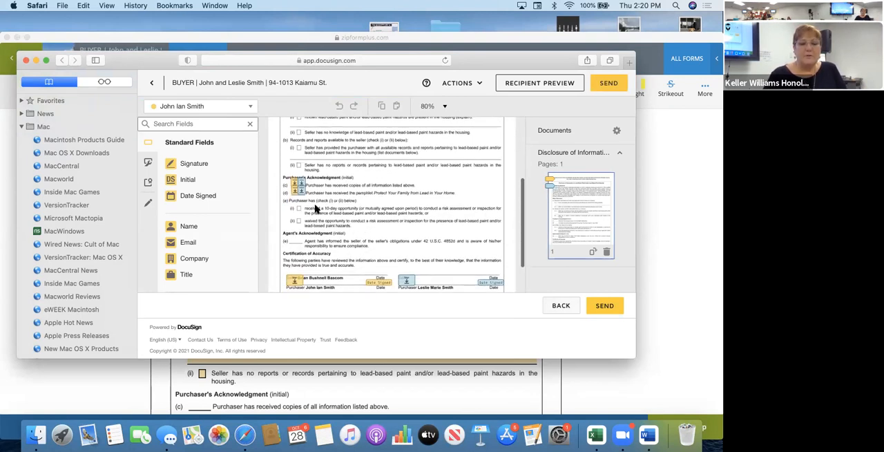
click(302, 183)
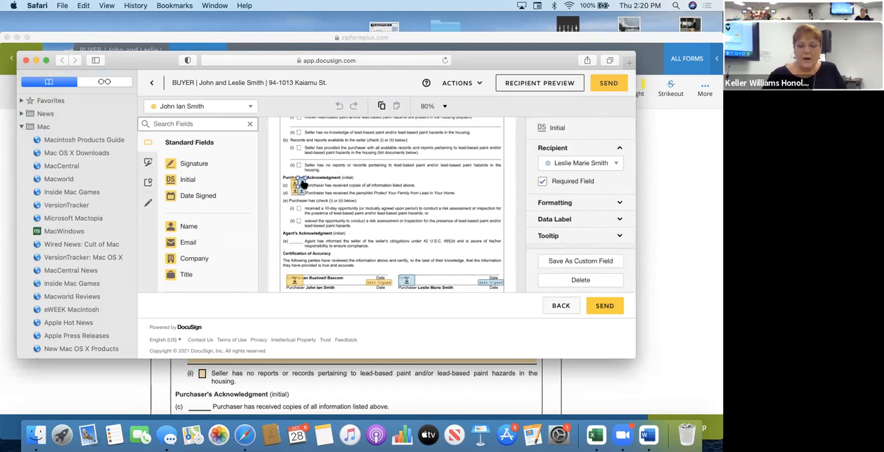
key(Delete)
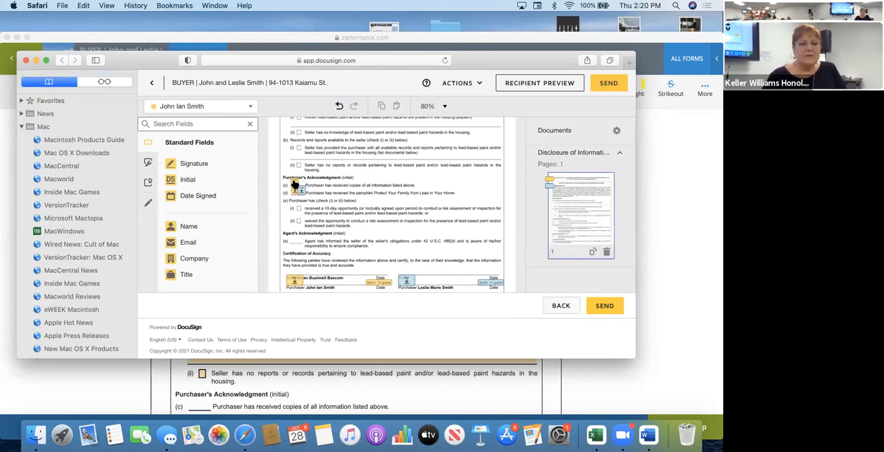
click(295, 184)
key(Delete)
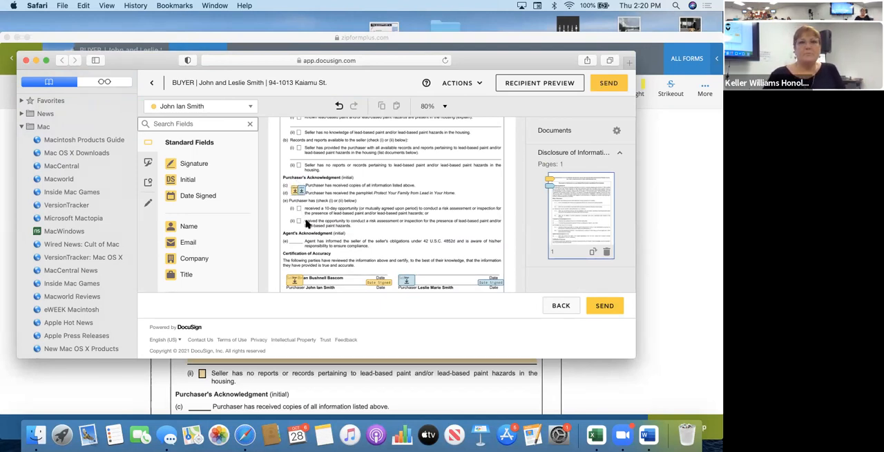
Delete both buyers' misplaced signature and Date Signed fields from the Certification of Accuracy, and make the DocuSign window taller.
scroll(310, 228, down, 2)
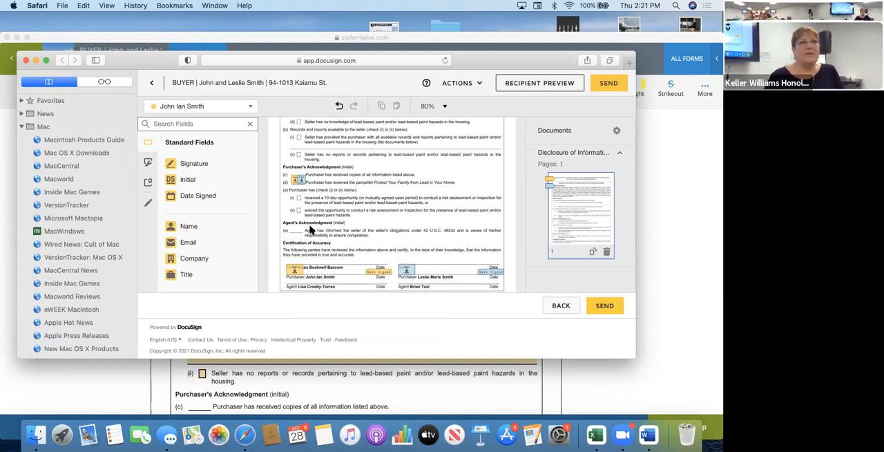
click(295, 269)
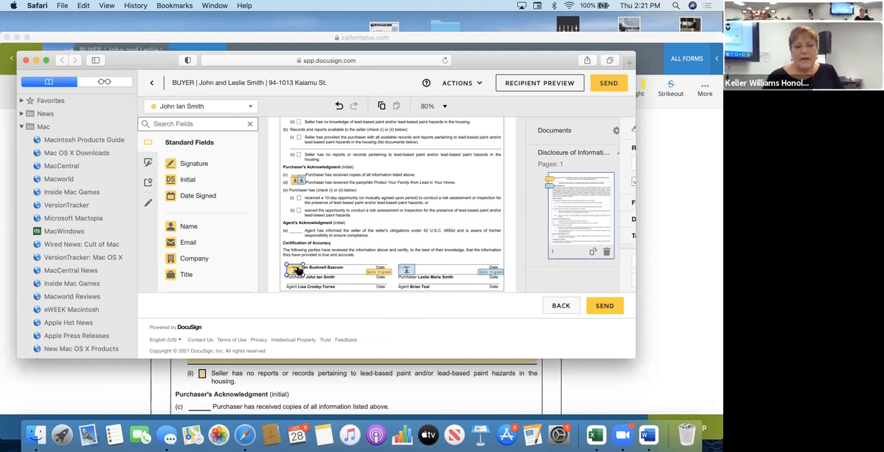
drag(297, 271, 377, 275)
key(Delete)
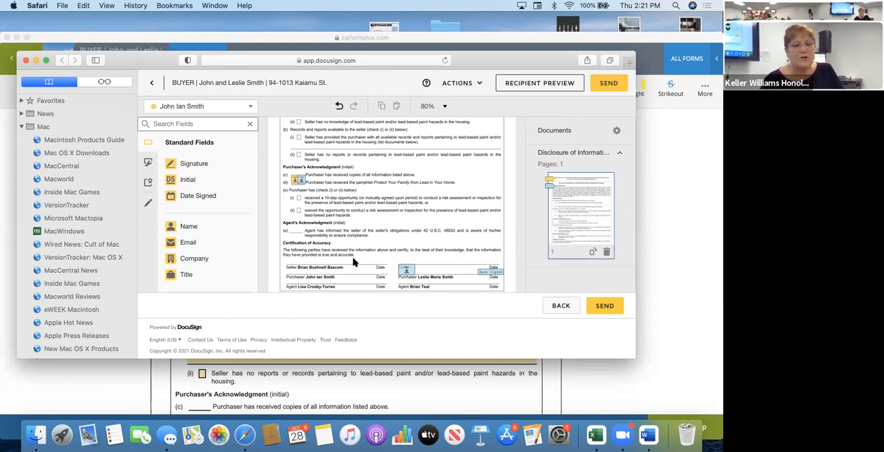
click(408, 268)
key(Delete)
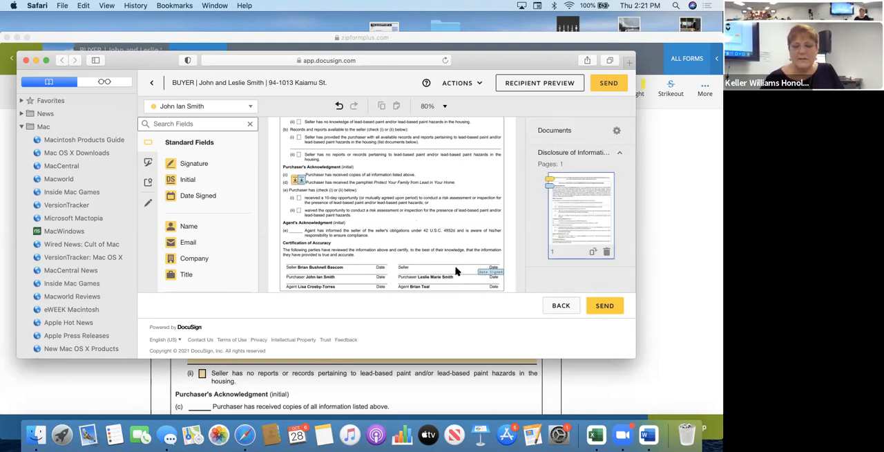
click(493, 274)
key(Delete)
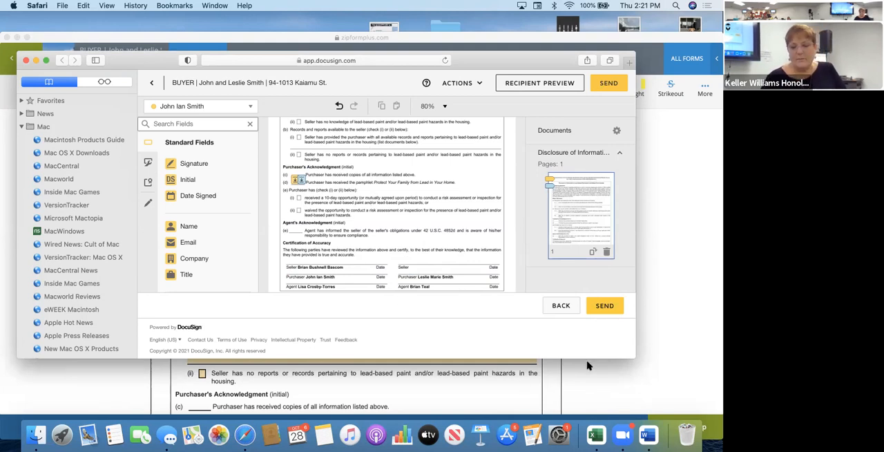
drag(587, 358, 591, 418)
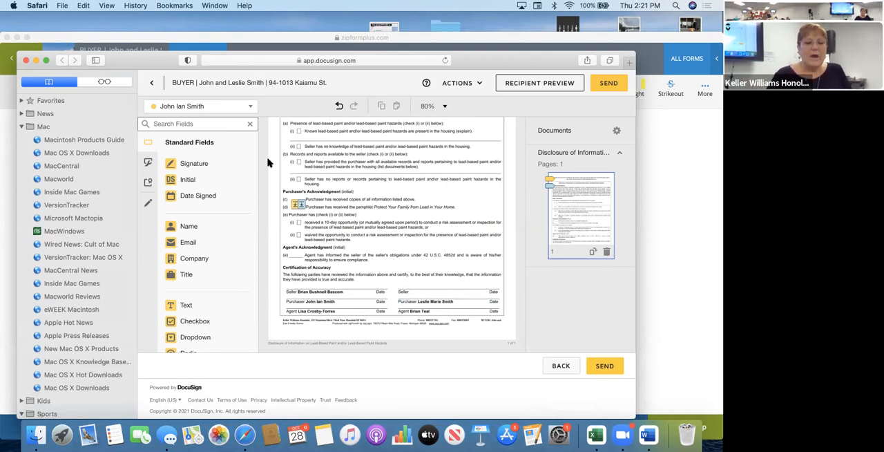
Place a text field for Buyer One on checkbox (ii) of purchaser item (e) and enter X as its text.
click(198, 107)
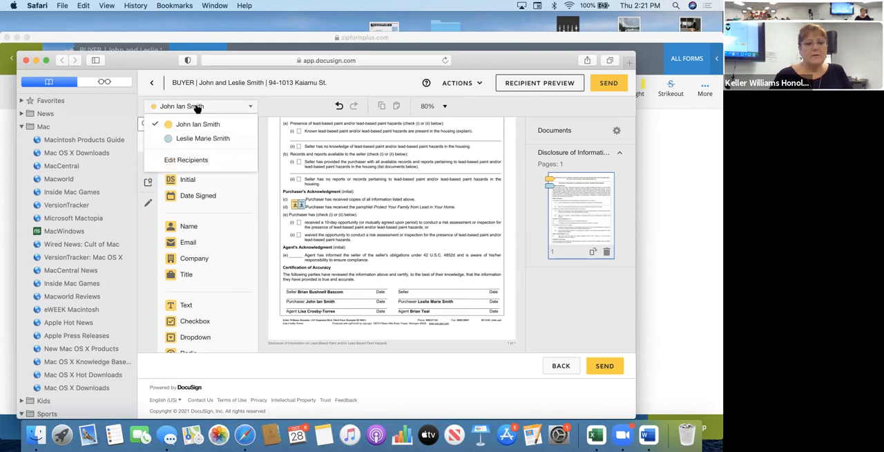
click(199, 107)
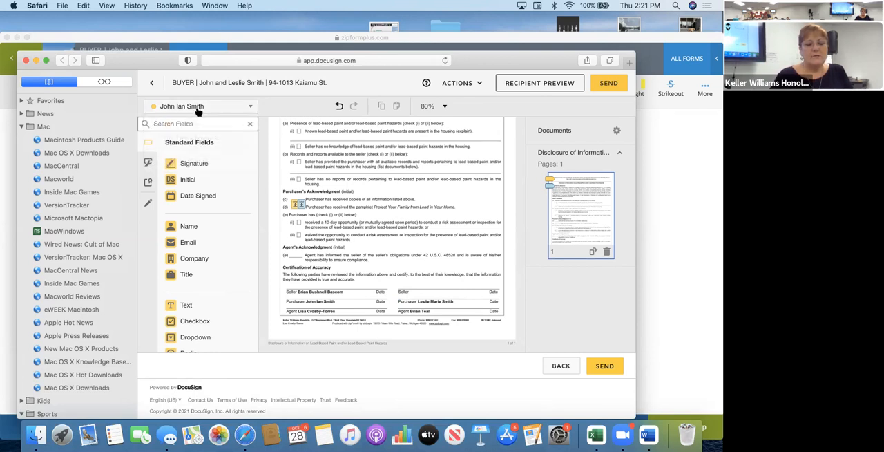
scroll(192, 240, down, 2)
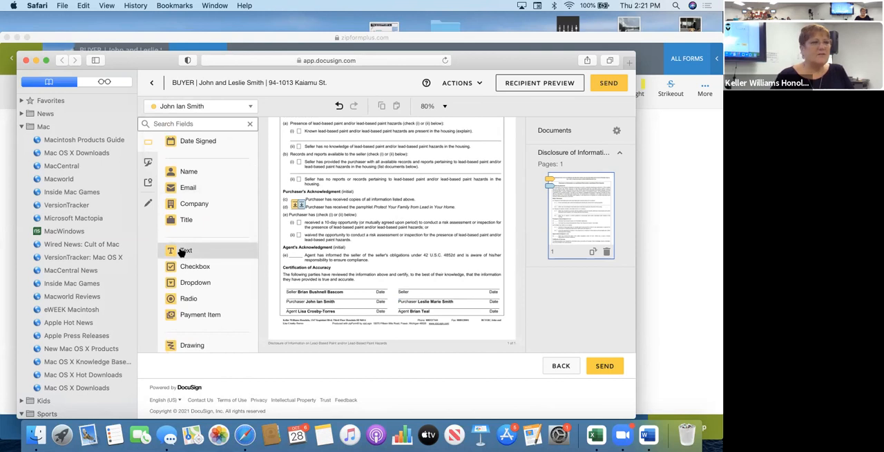
drag(184, 254, 298, 235)
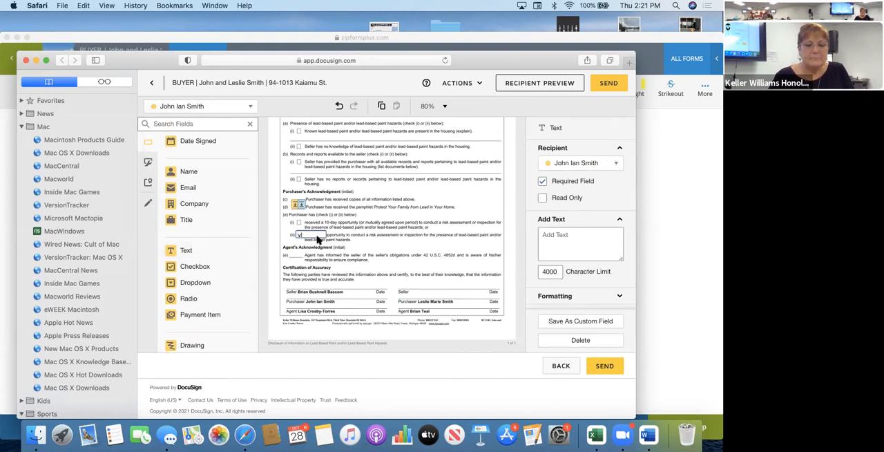
click(567, 235)
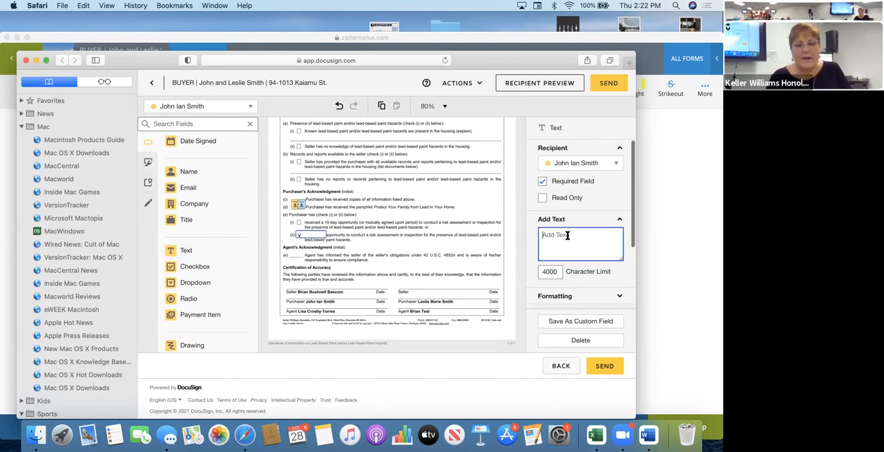
click(318, 233)
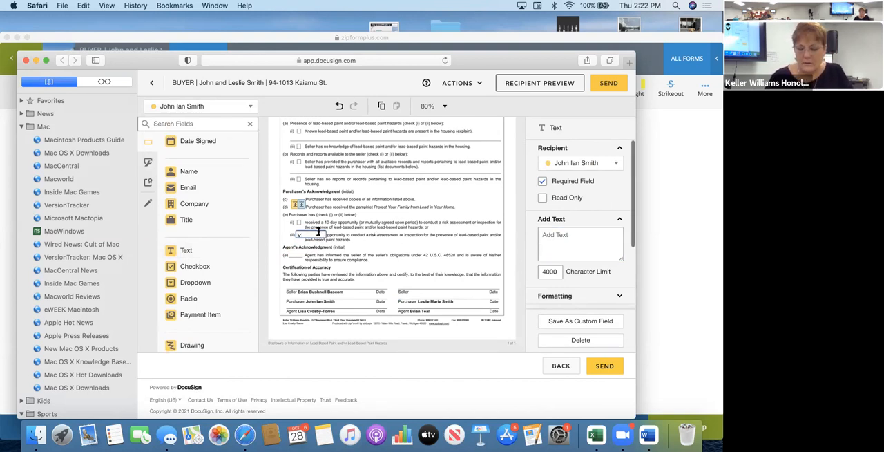
click(540, 246)
text(X)
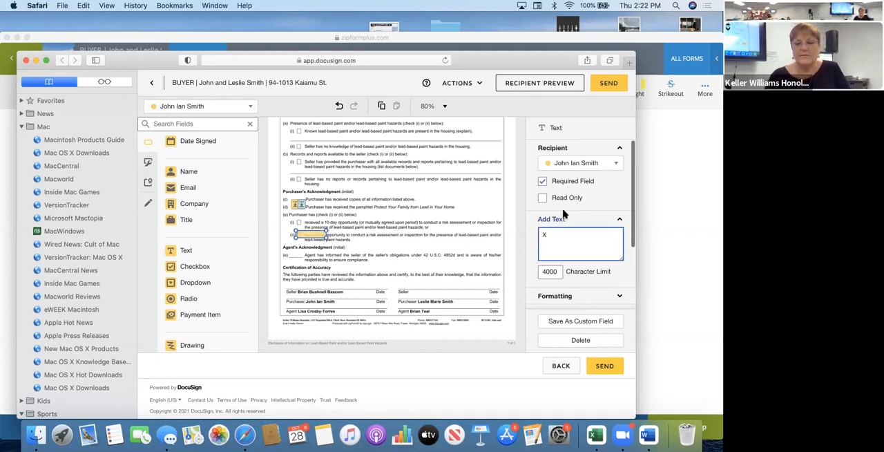
Set the font size of the X text field on the waived-inspection checkbox to 18.
click(560, 296)
scroll(566, 304, down, 3)
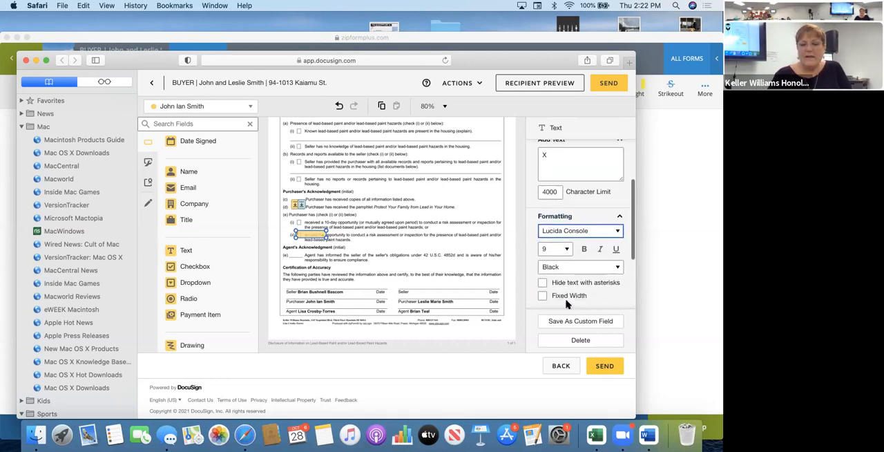
click(557, 247)
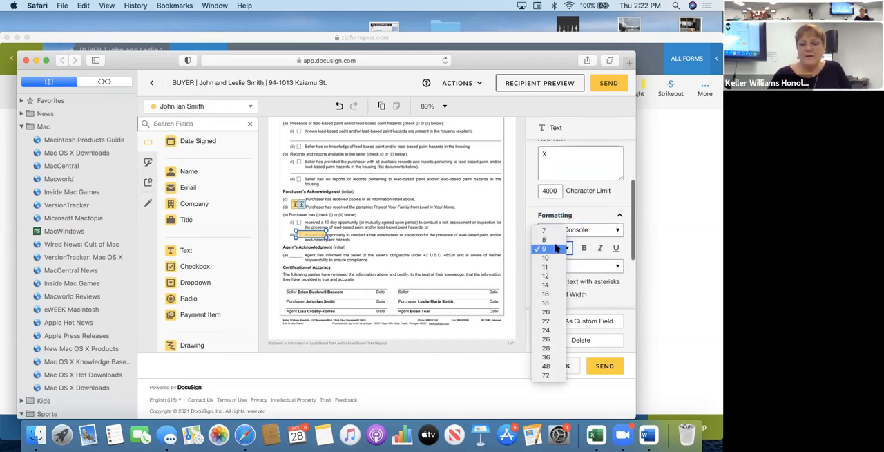
click(547, 302)
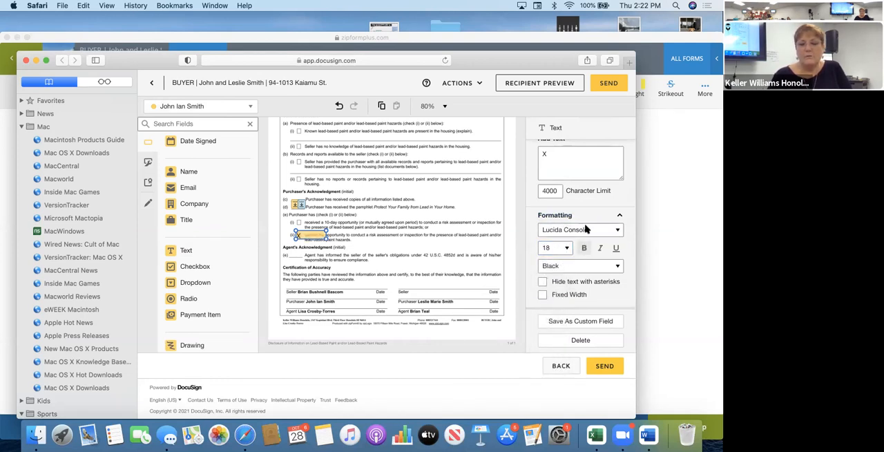
scroll(559, 215, up, 3)
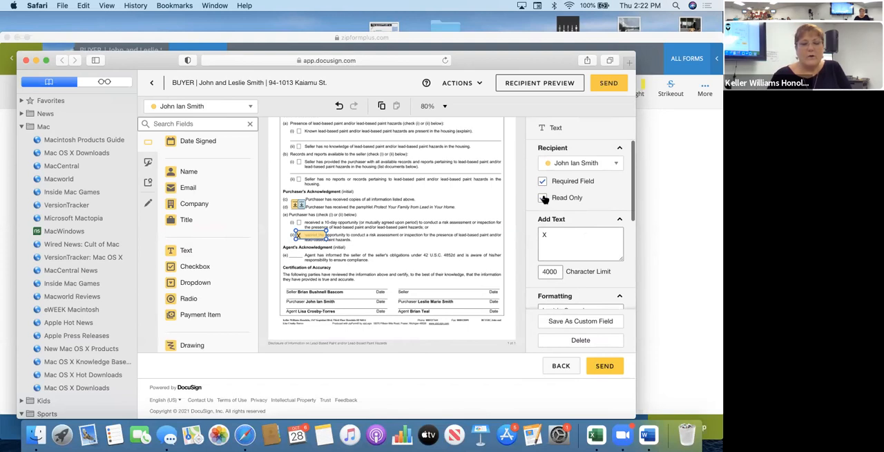
click(404, 196)
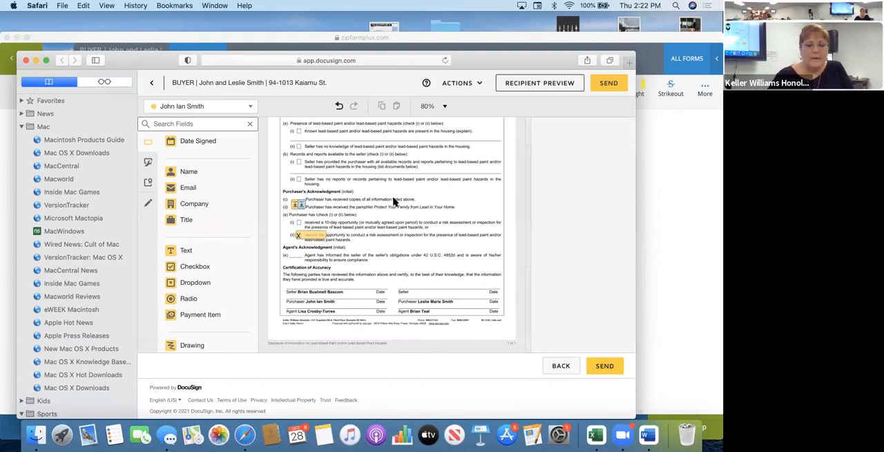
Shrink the X text field to fit its checkbox and make it both required and read-only.
click(322, 239)
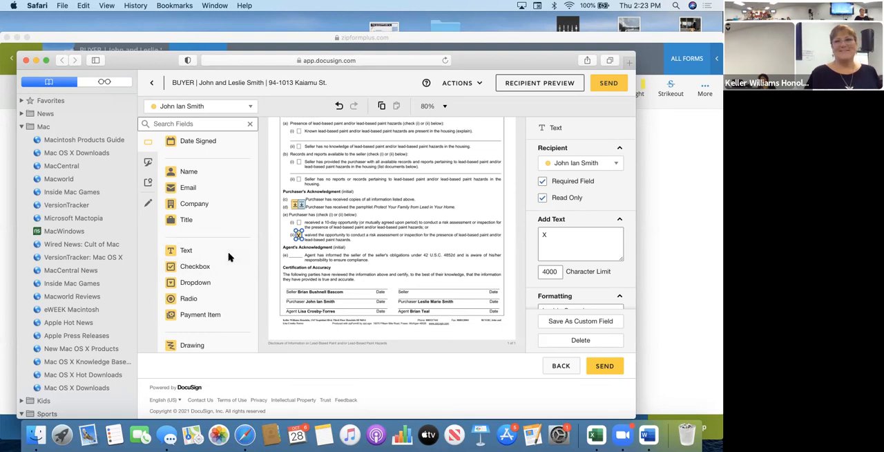
click(543, 181)
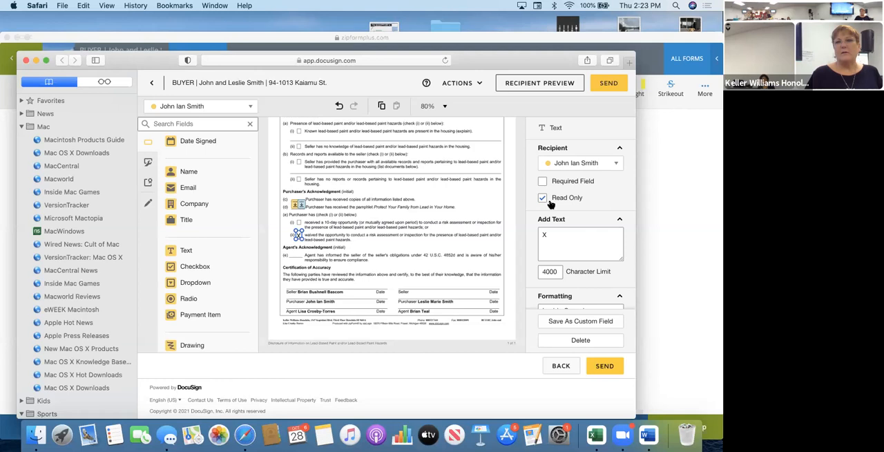
click(543, 182)
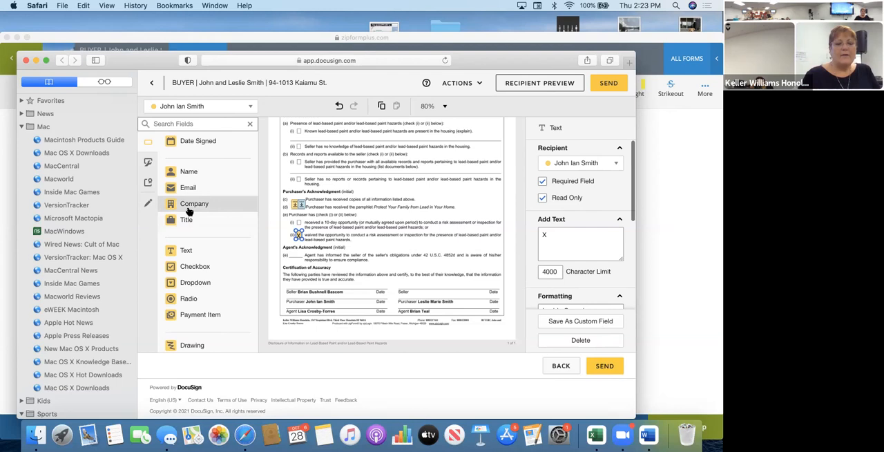
Deselect the X text field and close the DocuSign window to return to the lead-based paint disclosure in zipForm.
click(195, 203)
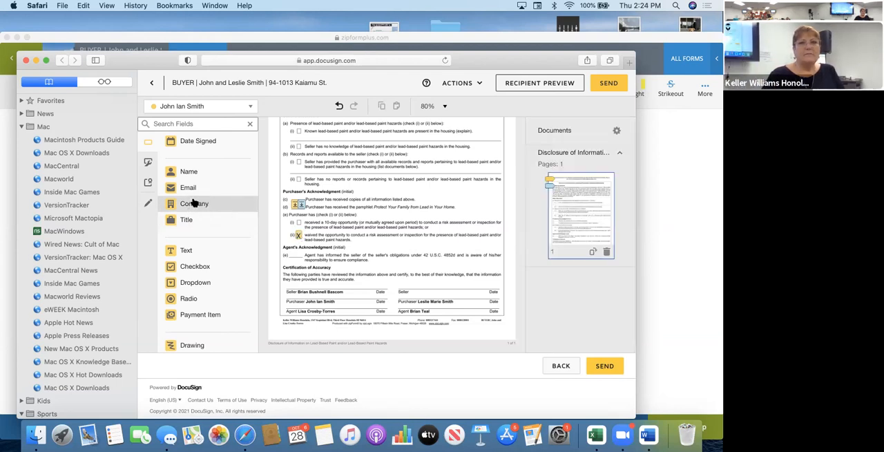
mouse_move(194, 203)
mouse_down()
mouse_move(200, 207)
mouse_move(188, 205)
mouse_up()
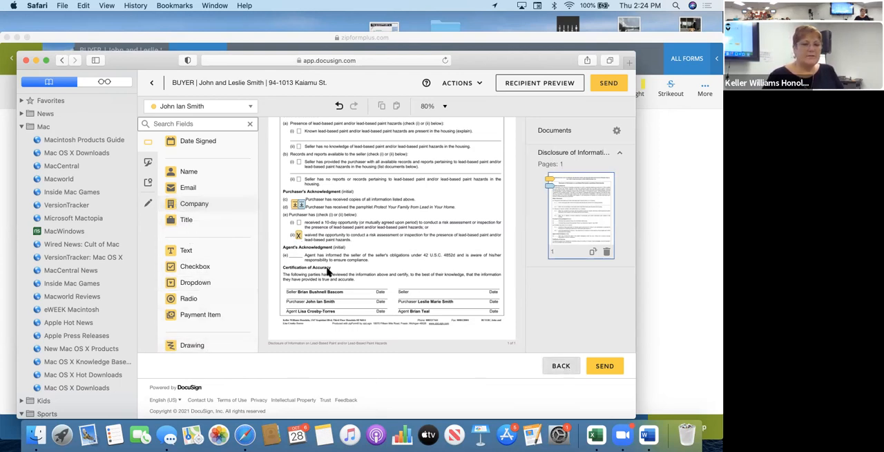
click(25, 60)
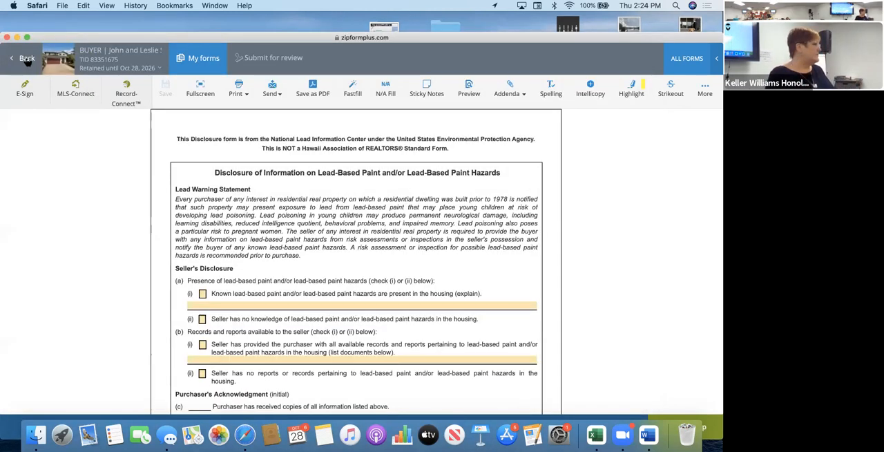